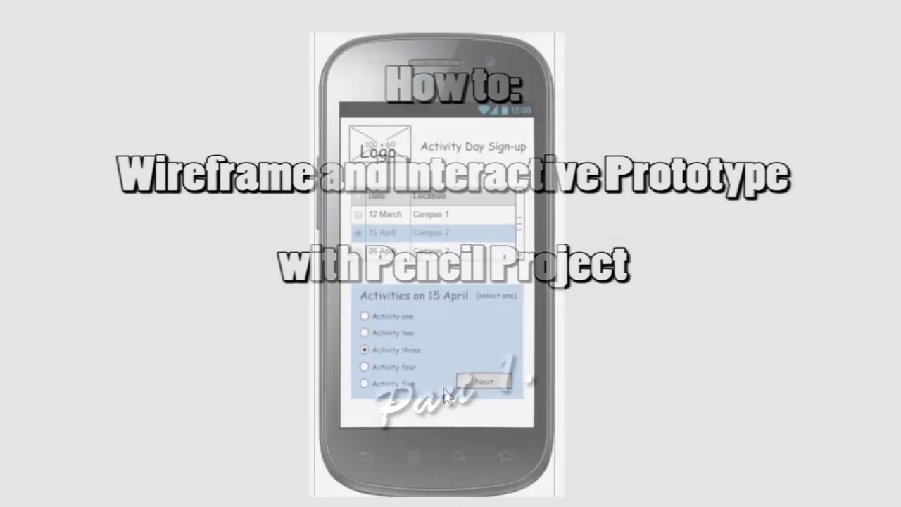
Step: Advance the prototype twice with Next, then choose Change to revisit date and activity
left_click(485, 383)
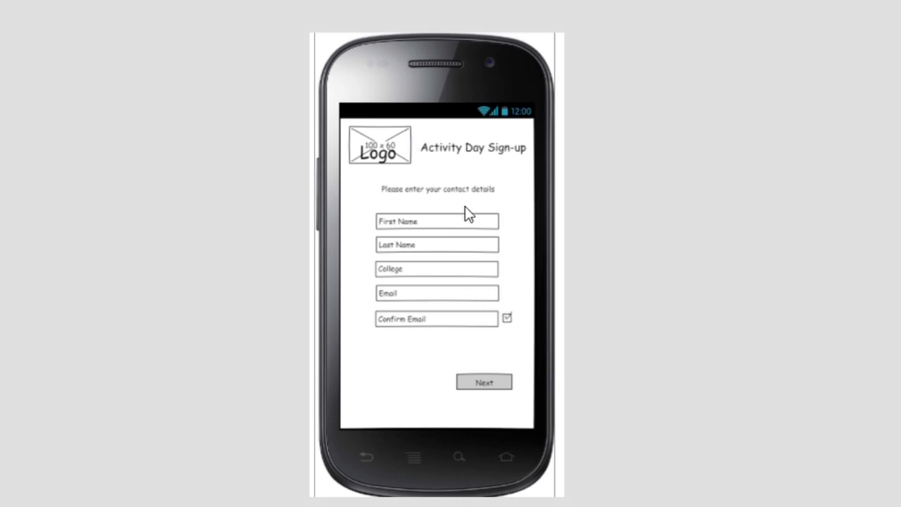
left_click(486, 384)
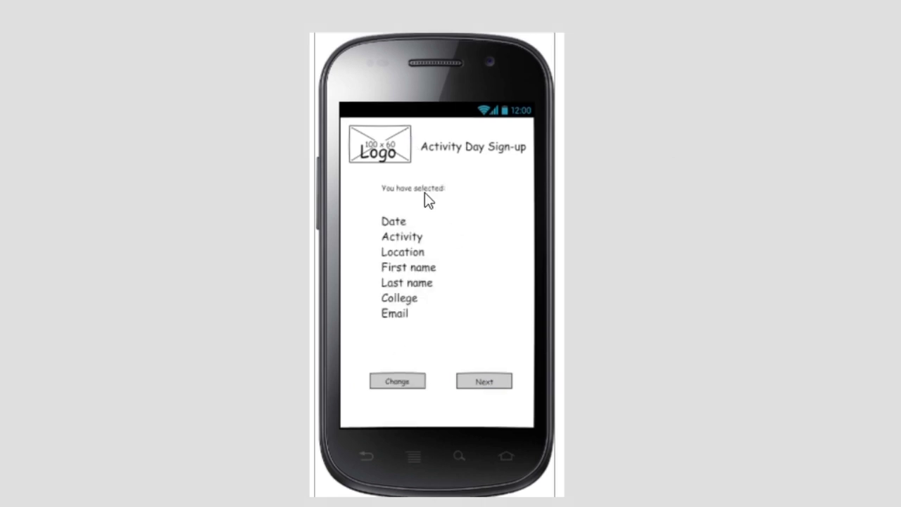
left_click(396, 383)
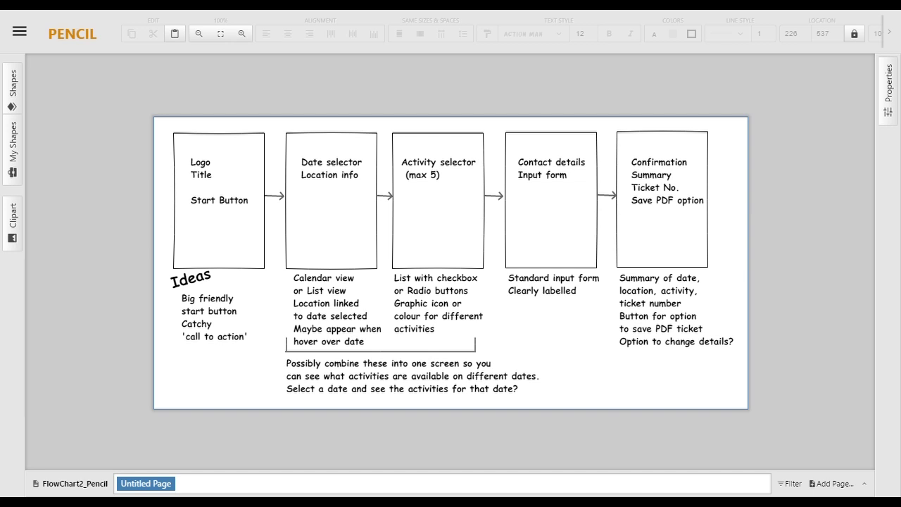
Step: Create a new blank document and save it as 'wireframe'
left_click(20, 33)
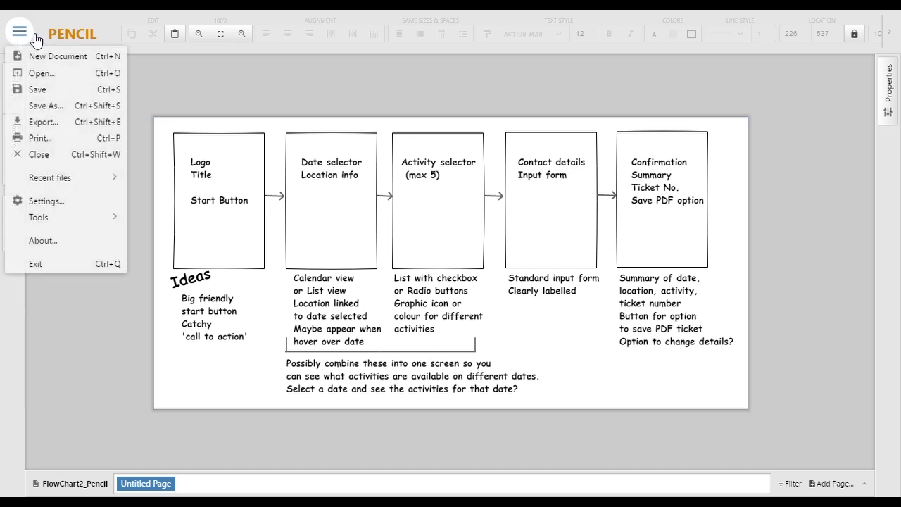
left_click(53, 62)
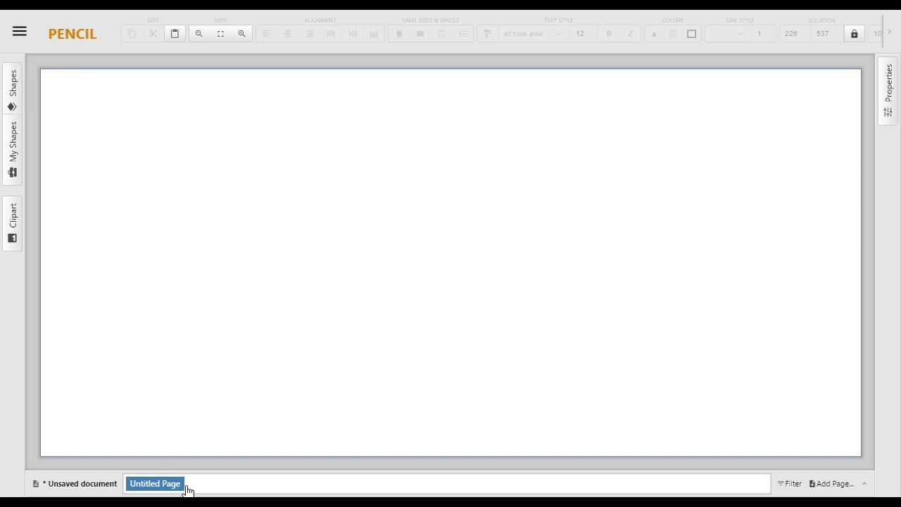
left_click(19, 34)
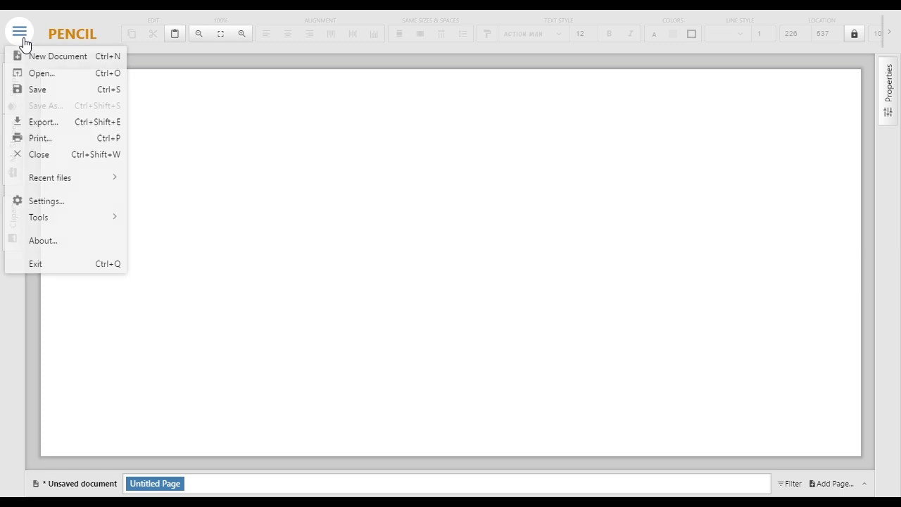
left_click(405, 245)
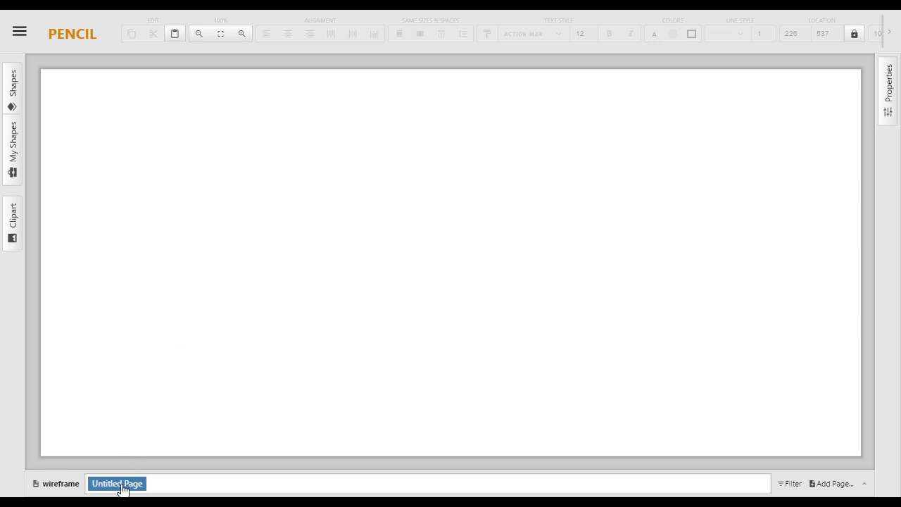
Step: Browse the Common Shapes, Basic Web, GTK, Sketchy GUI, Windows XP and Flowchart collections
left_click(10, 106)
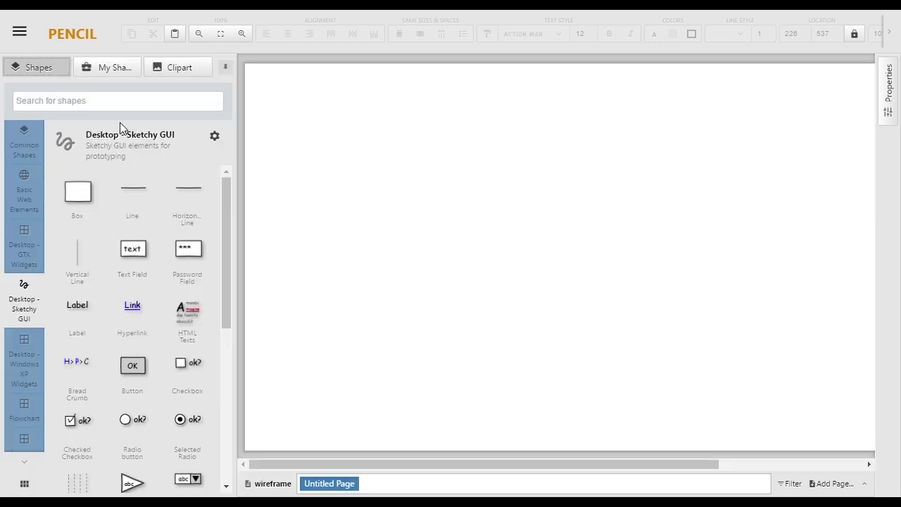
left_click(25, 130)
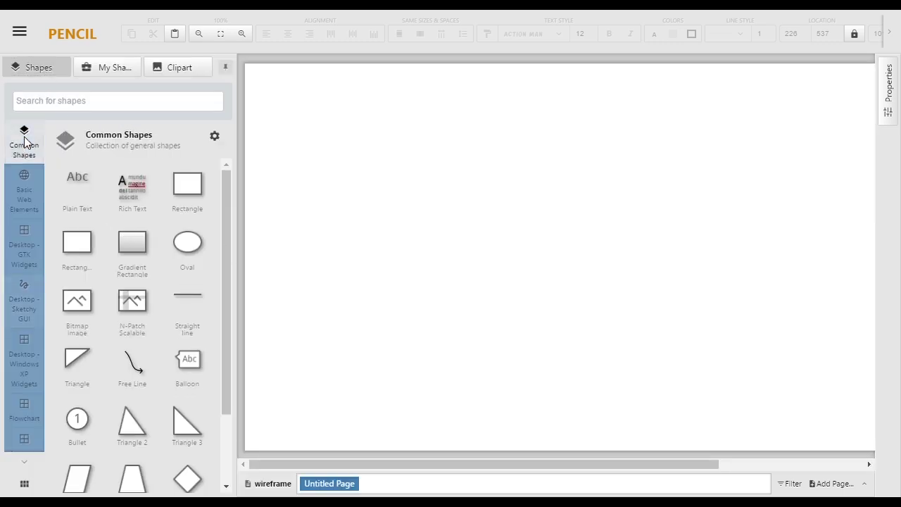
left_click(24, 197)
left_click(23, 248)
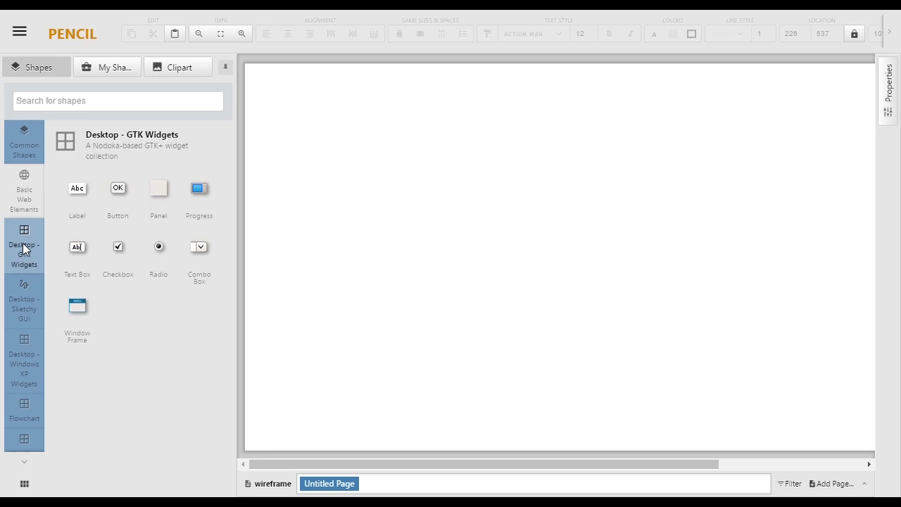
left_click(32, 285)
left_click(27, 289)
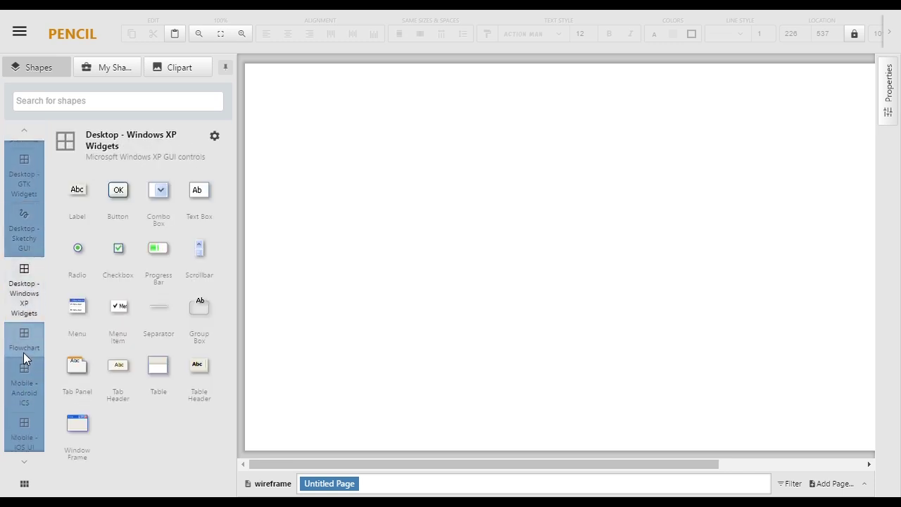
left_click(24, 352)
Step: Look through the mobile and Prototype GUI collections, then settle on Mobile - Android ICS
left_click(23, 379)
left_click(23, 381)
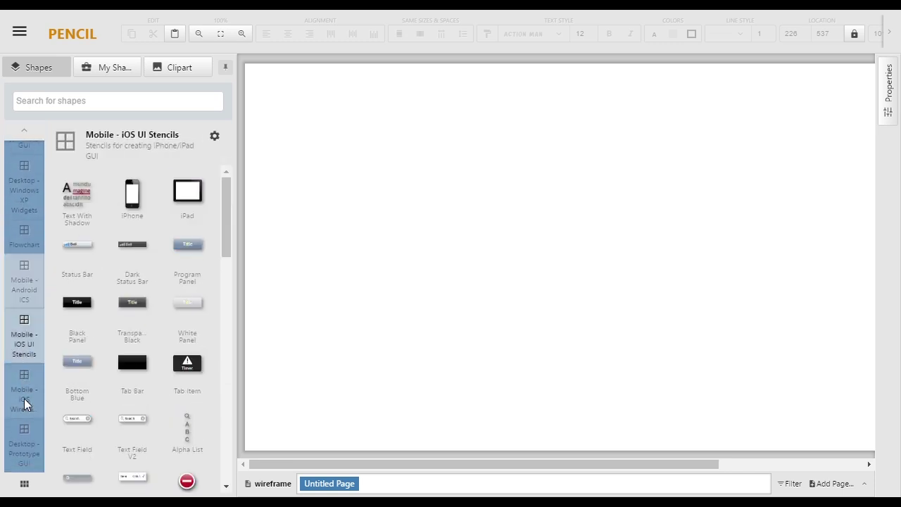
left_click(19, 383)
left_click(28, 452)
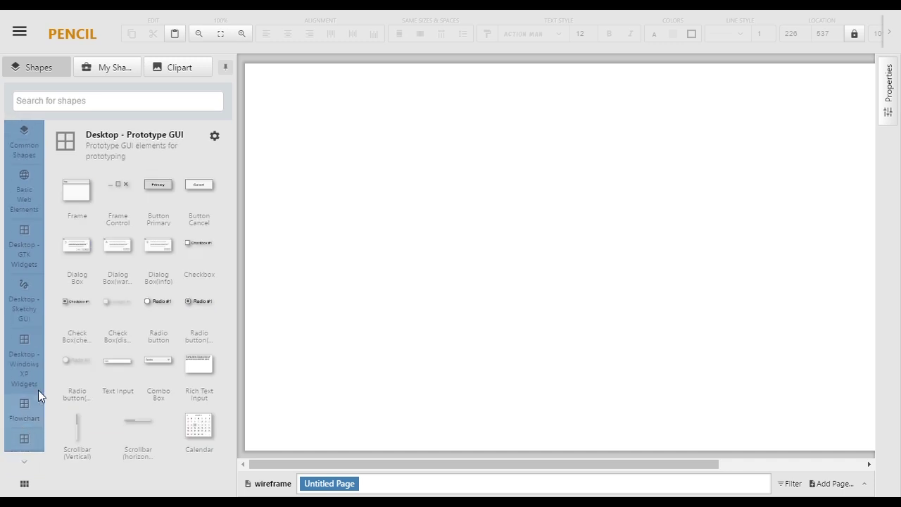
left_click(21, 310)
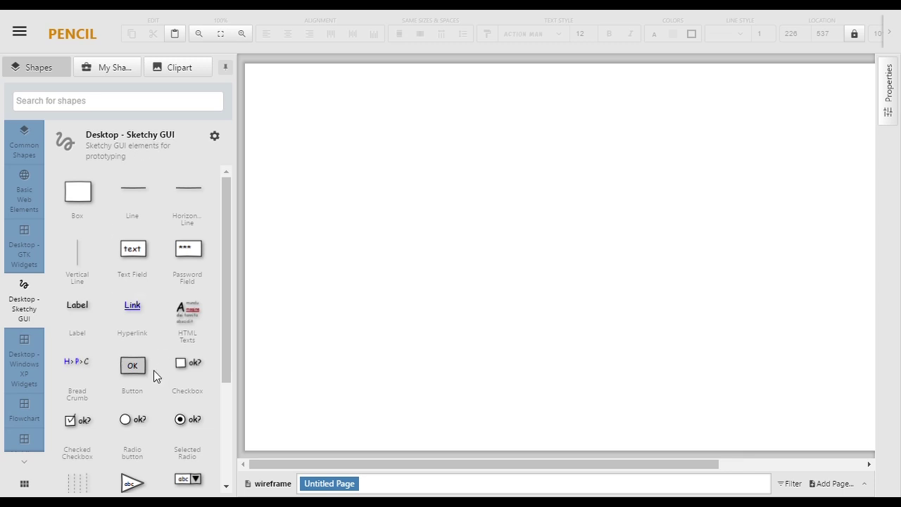
scroll(18, 359, "down", 3)
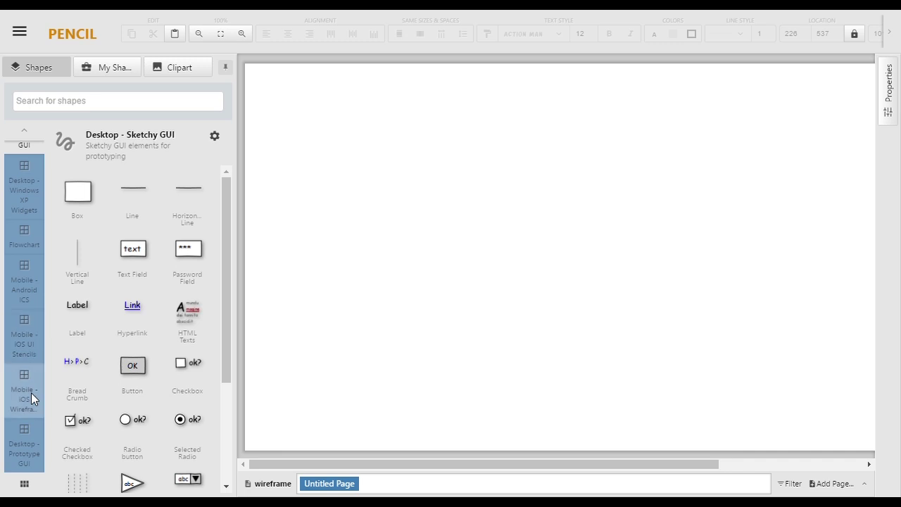
left_click(25, 278)
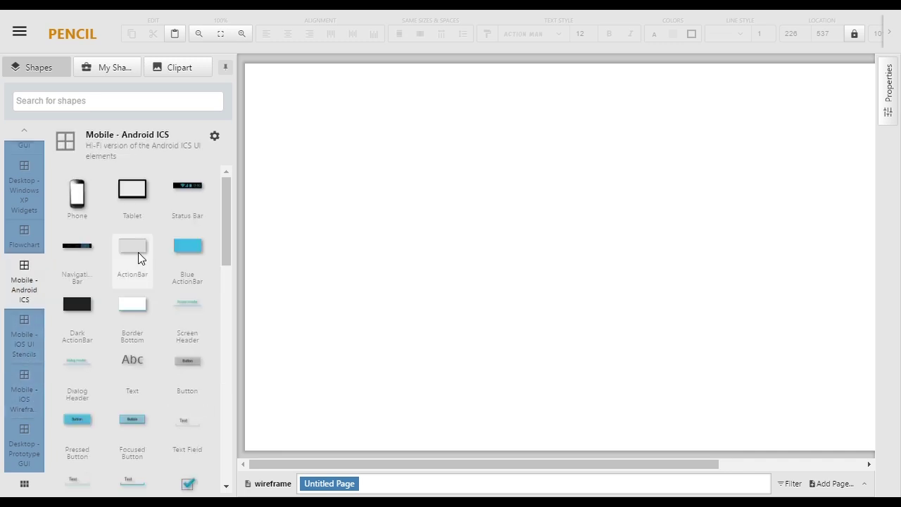
Step: Place an Android ICS phone on the page and resize the canvas with Fit Content
left_click_drag(85, 209, 450, 339)
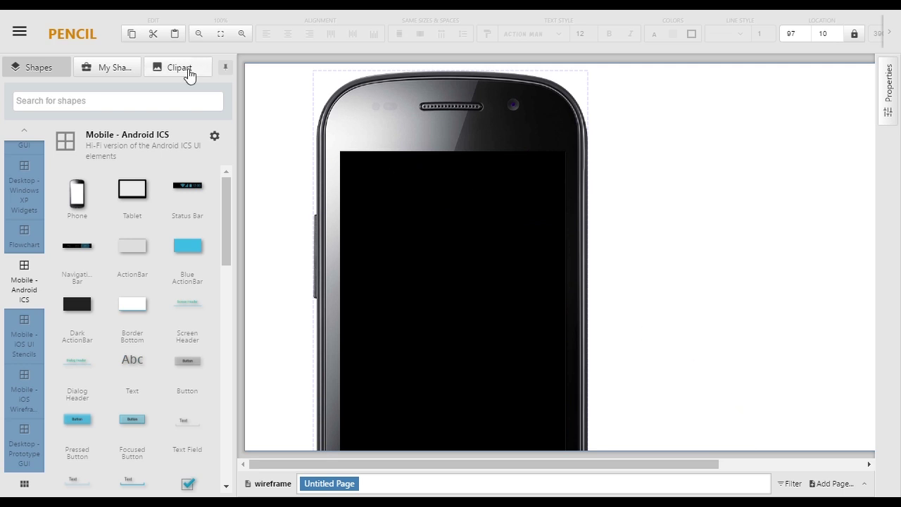
left_click(199, 33)
right_click(573, 231)
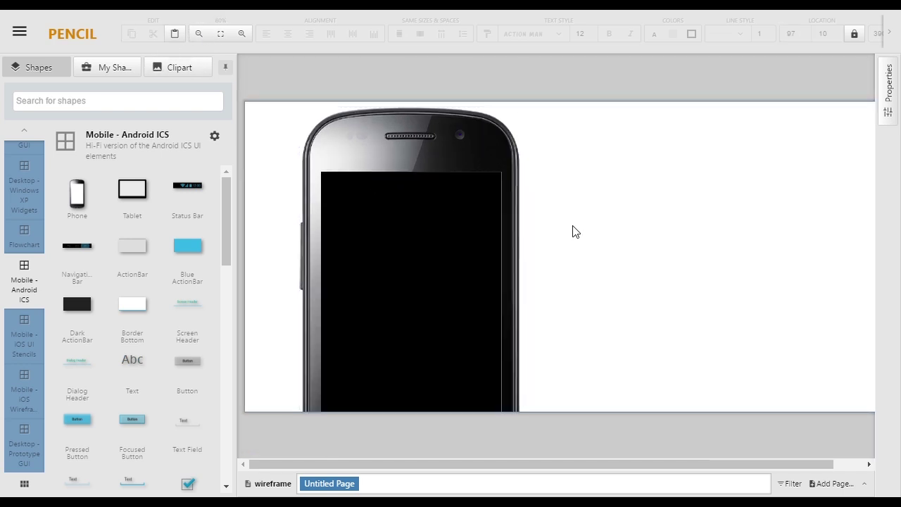
mouse_move(613, 352)
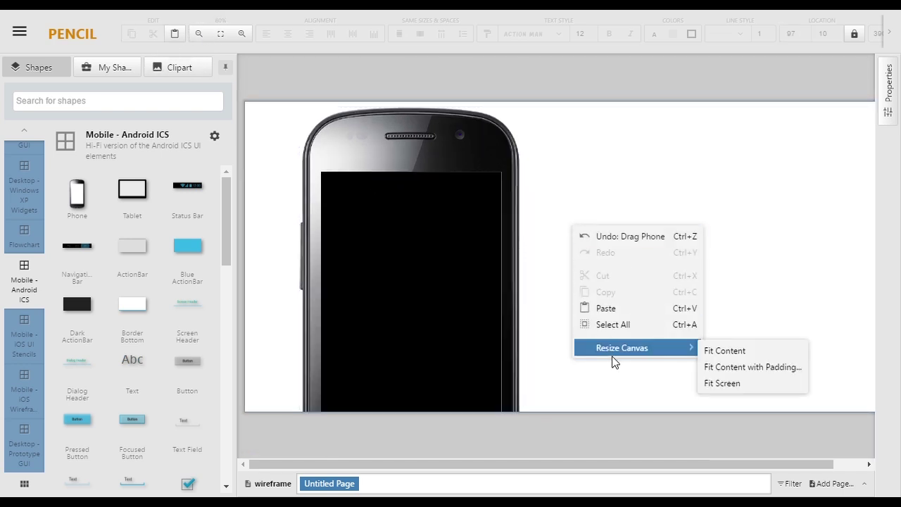
left_click(722, 350)
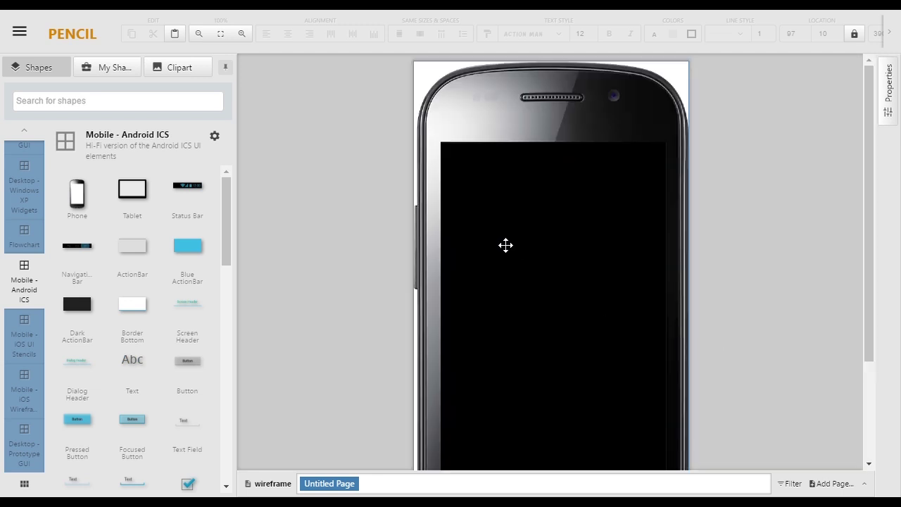
left_click(200, 35)
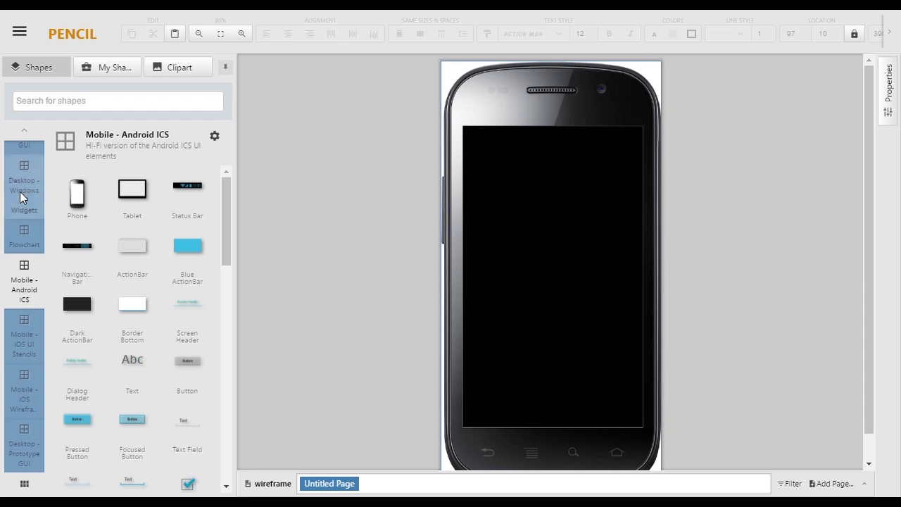
scroll(24, 217, "up", 3)
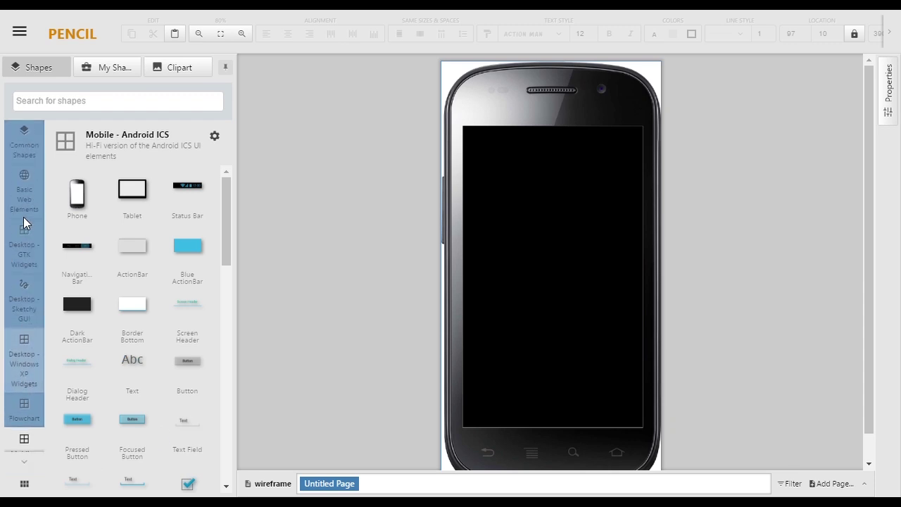
Step: Cover the phone screen with a white Sketchy GUI box stretched to fit it
left_click(22, 292)
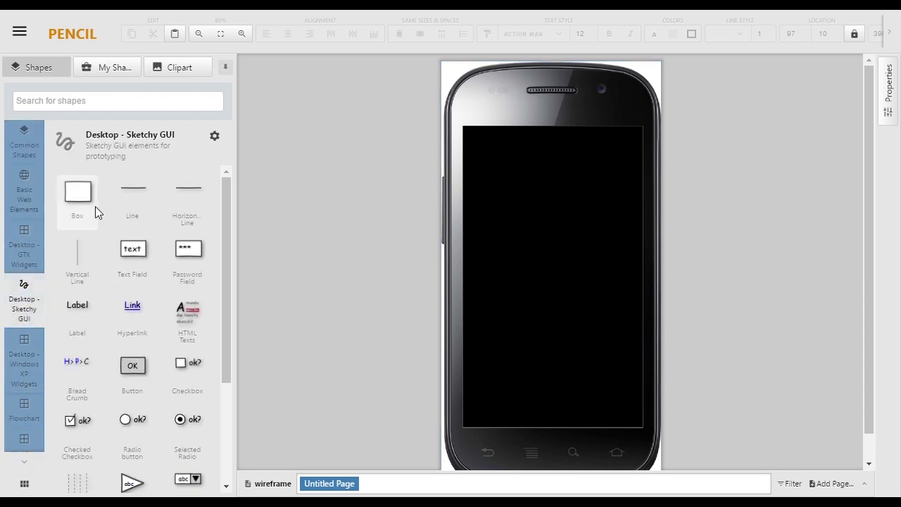
mouse_move(82, 195)
left_mouse_down()
mouse_move(537, 247)
mouse_move(520, 175)
left_mouse_up()
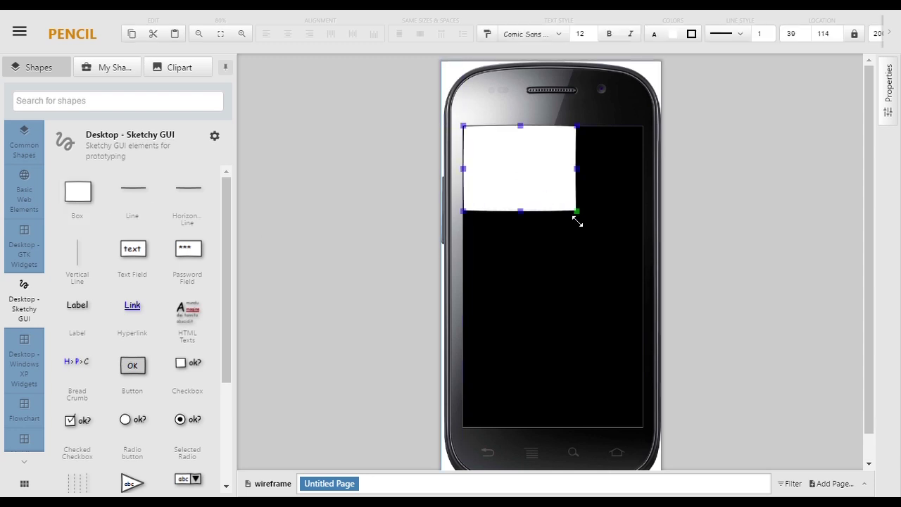
left_click_drag(577, 213, 646, 428)
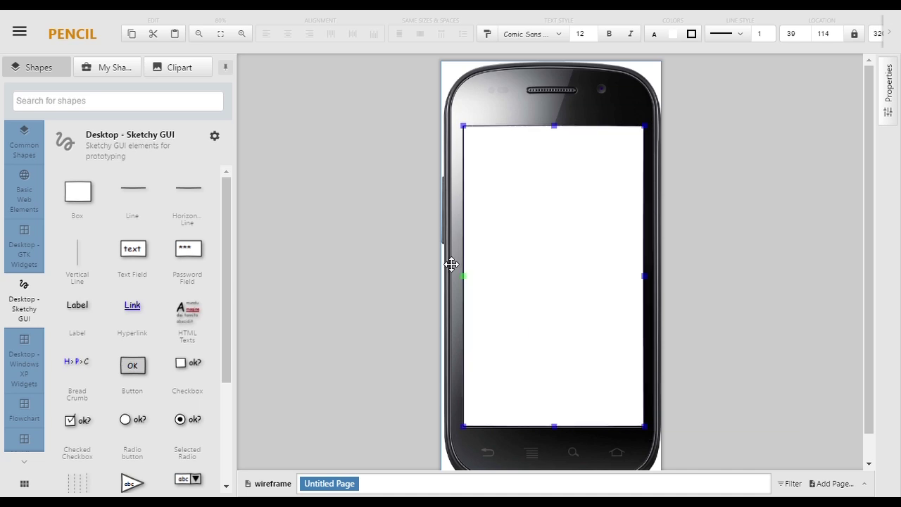
left_click_drag(644, 278, 643, 276)
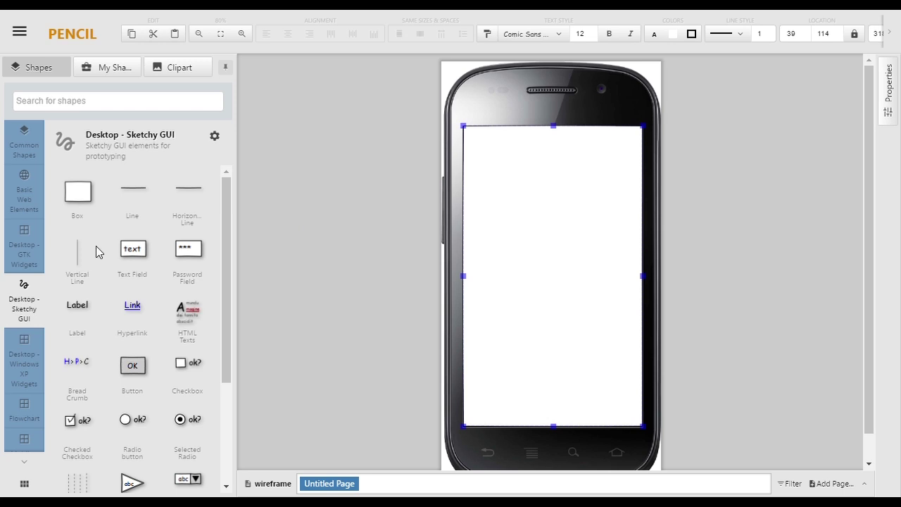
scroll(32, 353, "down", 5)
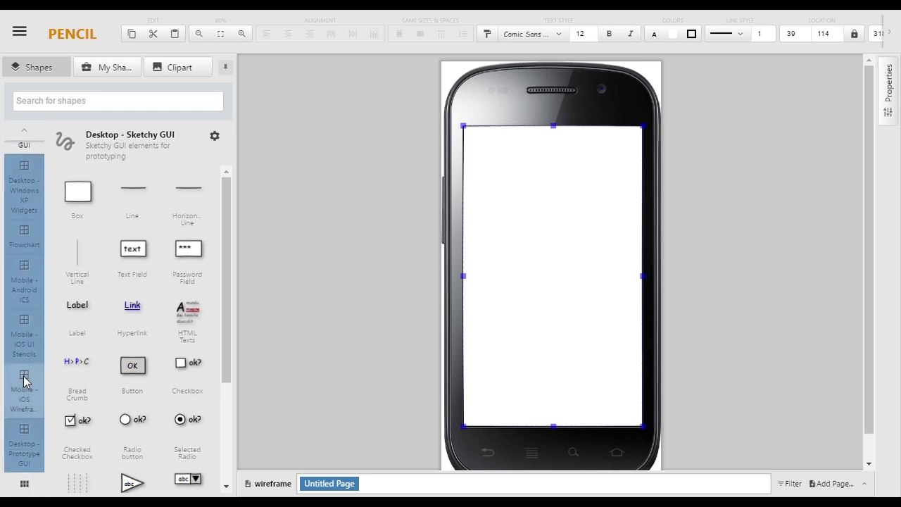
Step: Add an Android ICS status bar showing 12:00 across the top of the screen
left_click(23, 345)
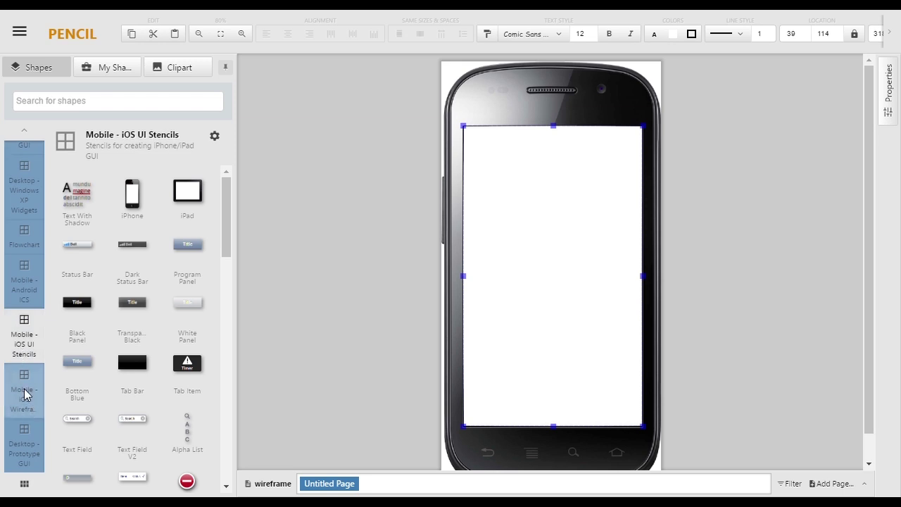
left_click(24, 285)
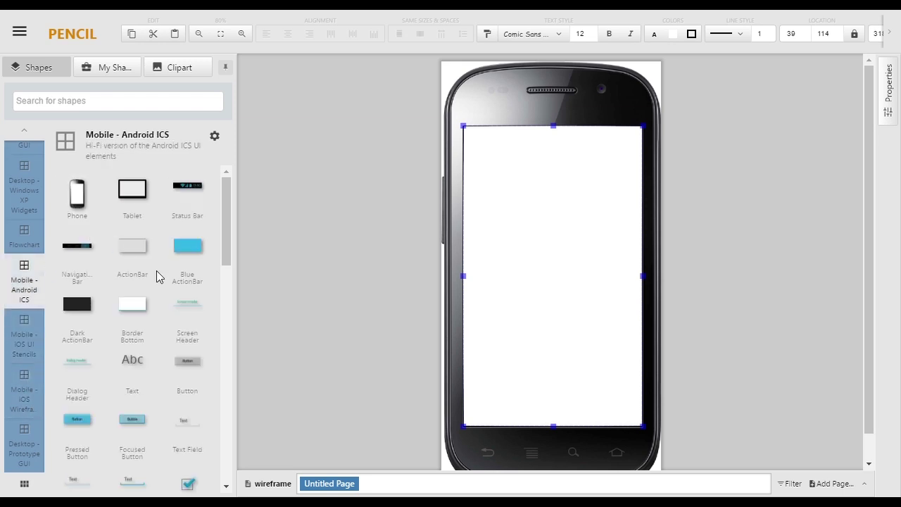
left_click_drag(235, 182, 558, 139)
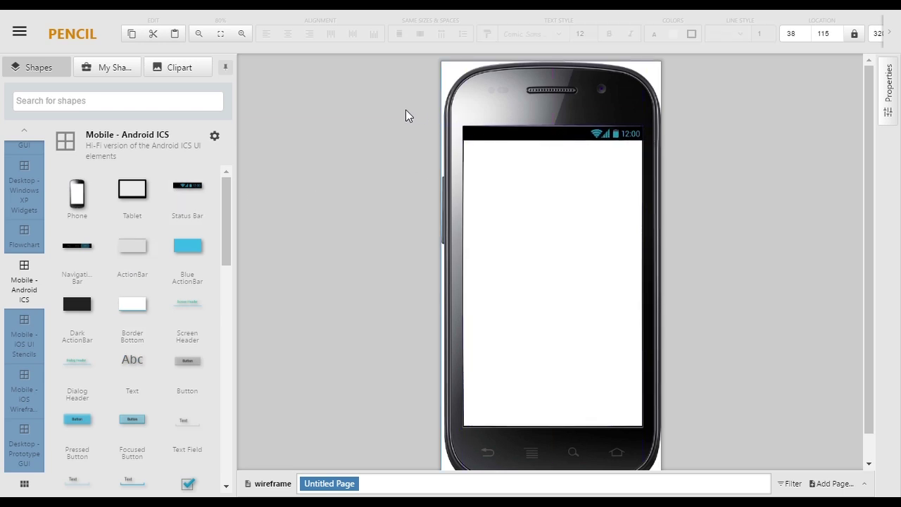
Step: Nudge the screen box down inside the phone and lock the phone body
left_click(553, 182)
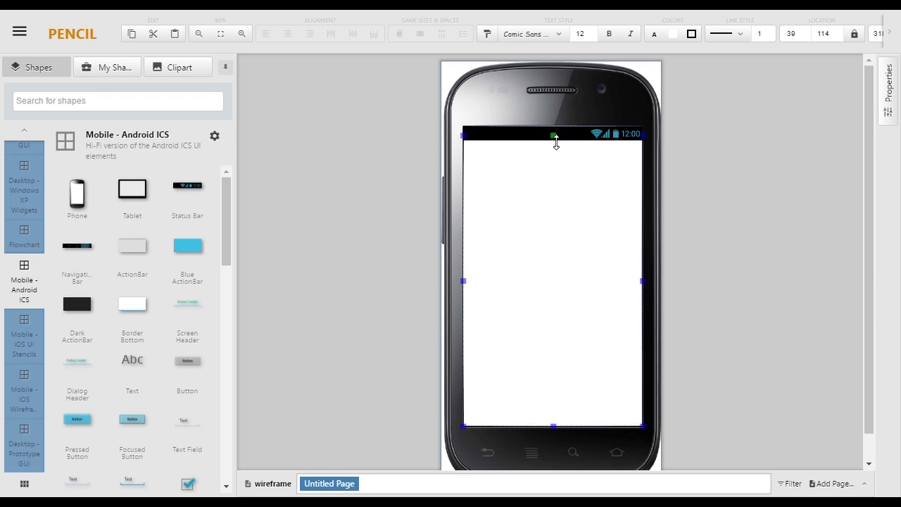
left_click_drag(556, 144, 557, 158)
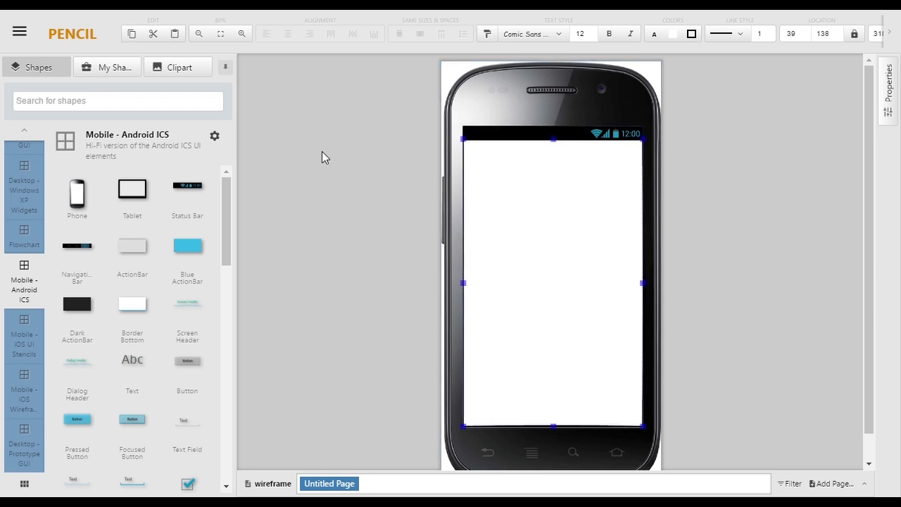
left_click(491, 97)
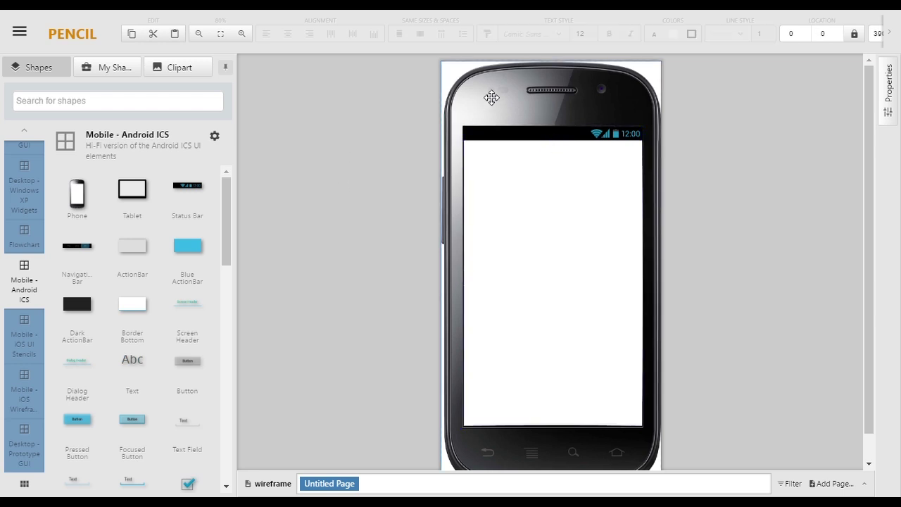
right_click(484, 91)
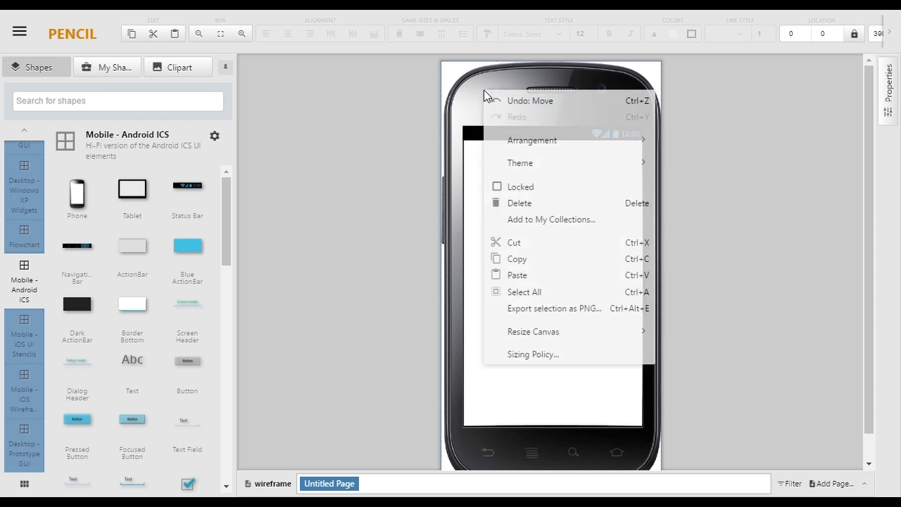
left_click(514, 185)
Step: Lock the white screen area inside the phone as well
right_click(522, 139)
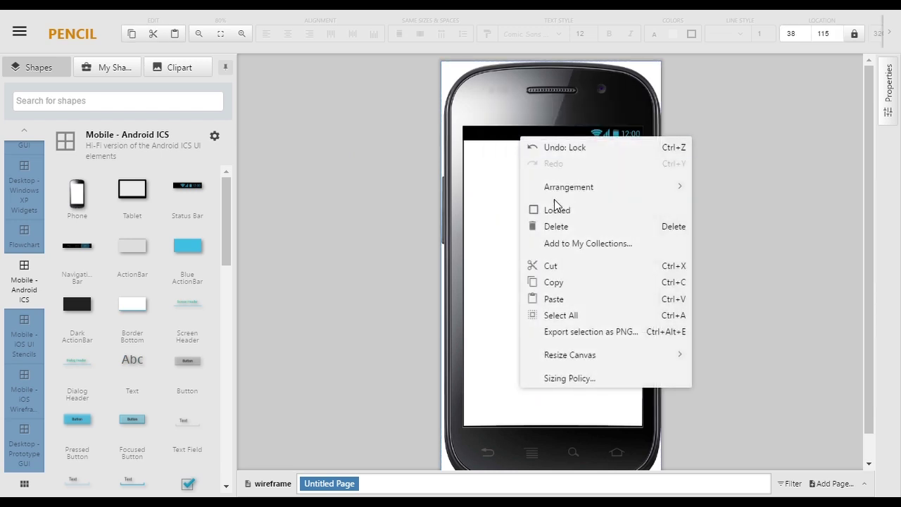
left_click(539, 215)
right_click(540, 235)
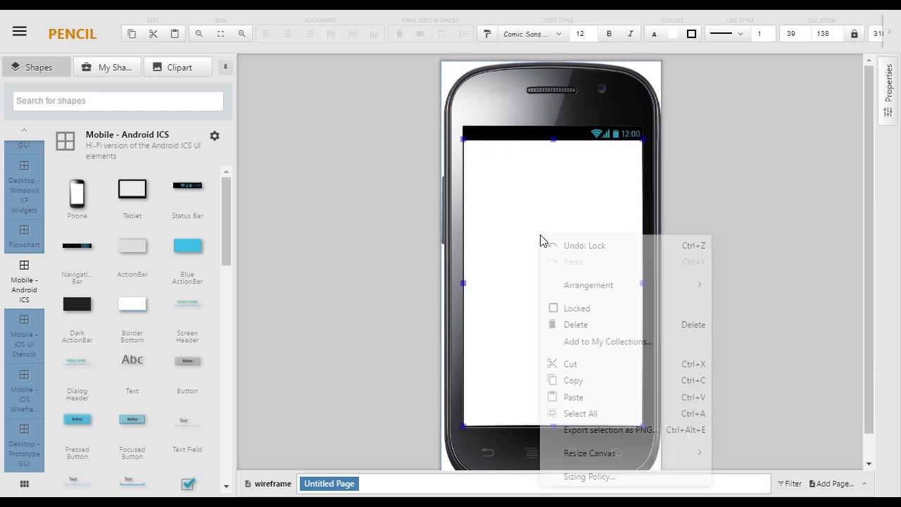
left_click(558, 312)
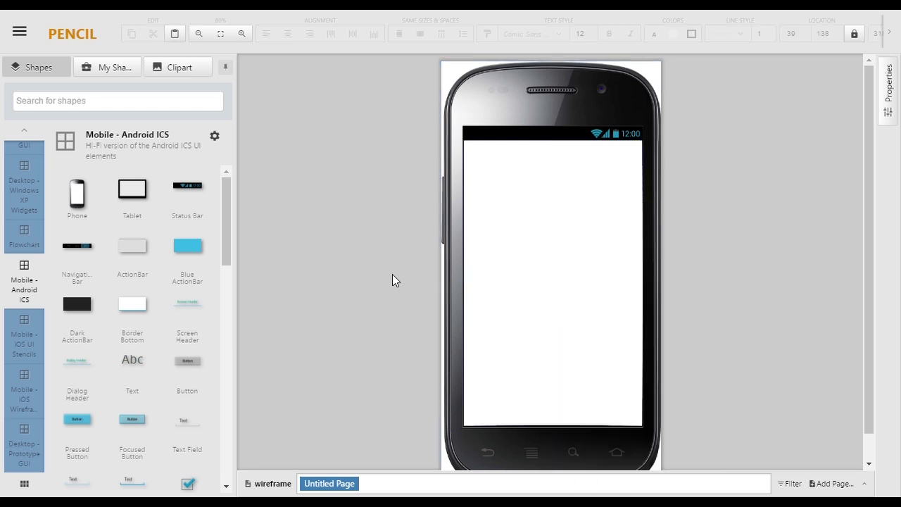
left_click(200, 35)
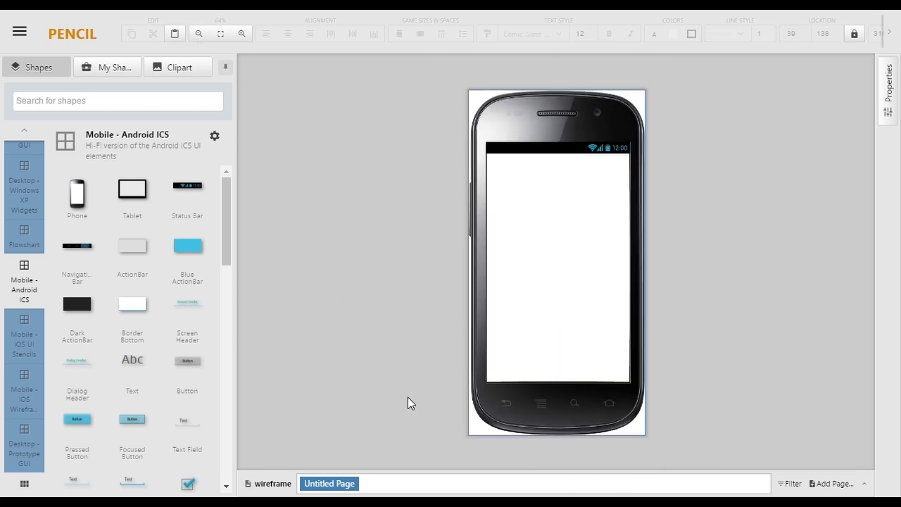
left_click(241, 34)
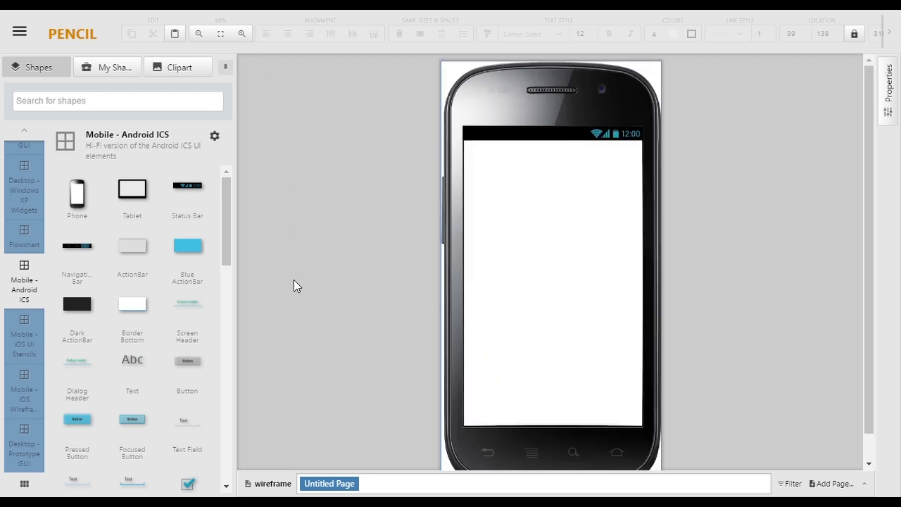
Step: Retitle the page 'start screen' in its Properties
right_click(331, 485)
left_click(359, 431)
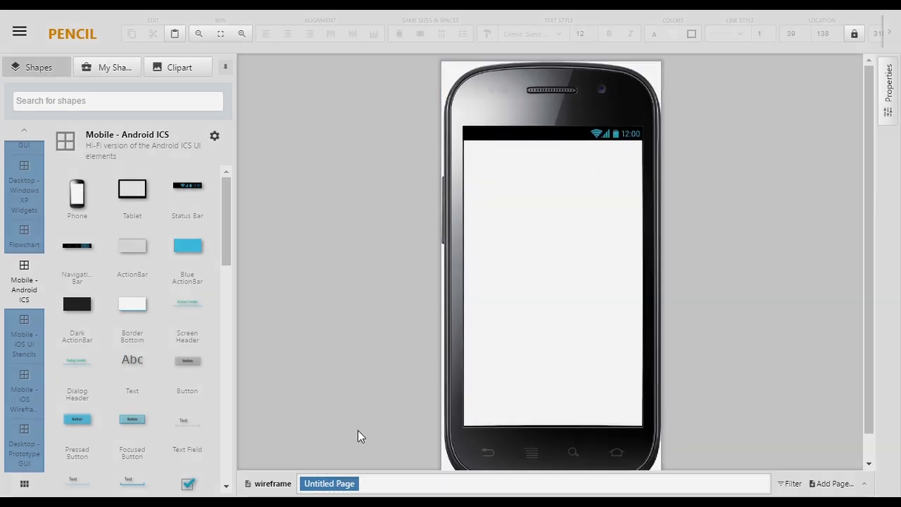
left_click_drag(449, 258, 370, 257)
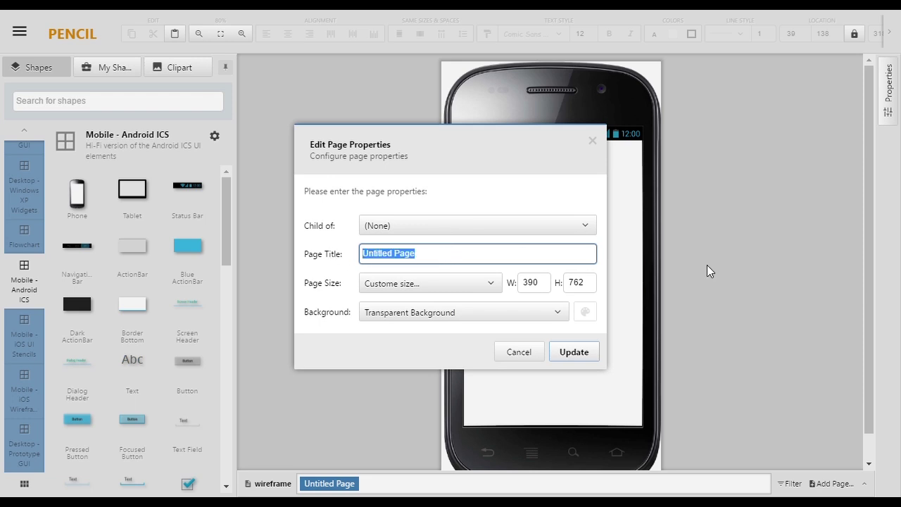
type("start screen")
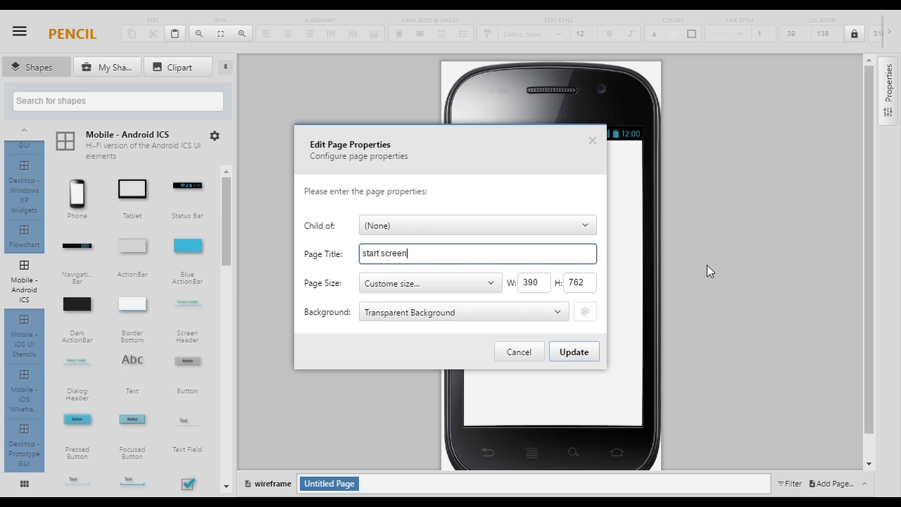
left_click(582, 359)
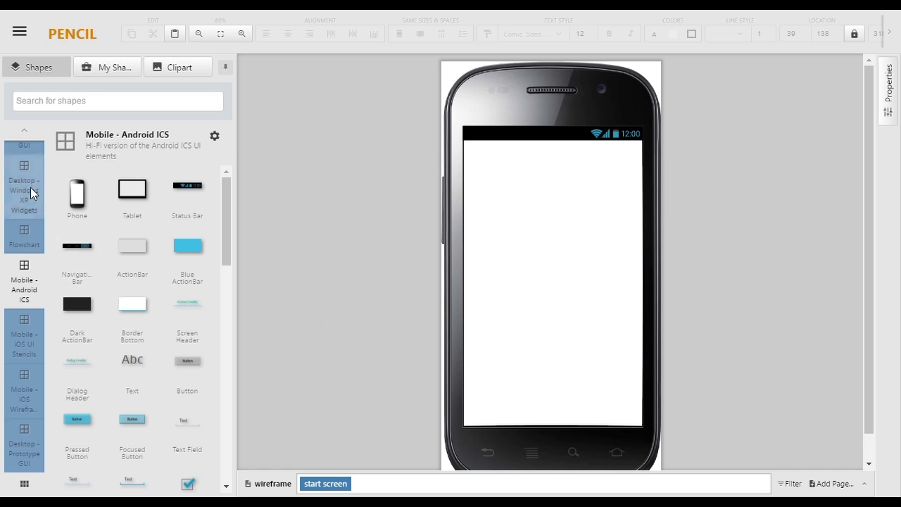
Step: Place a Desktop - Sketchy GUI Label near the top of the phone screen
scroll(24, 295, "up", 3)
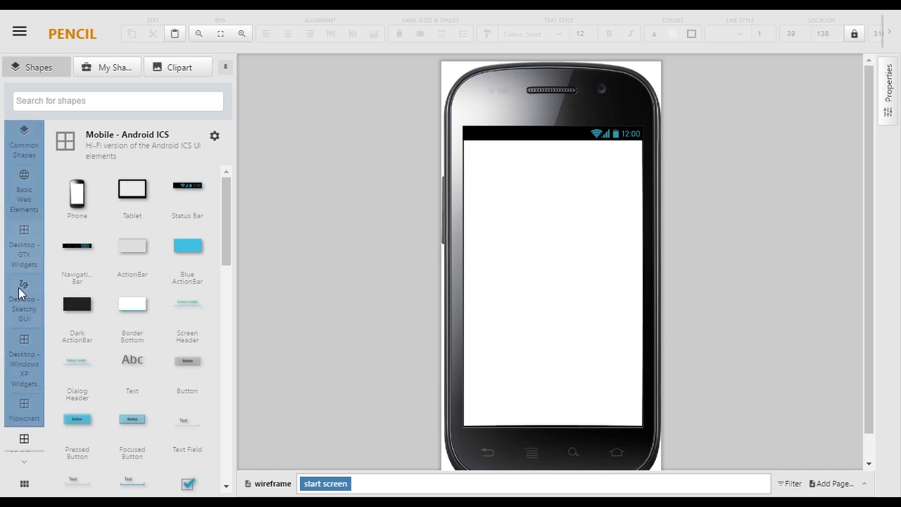
left_click(21, 295)
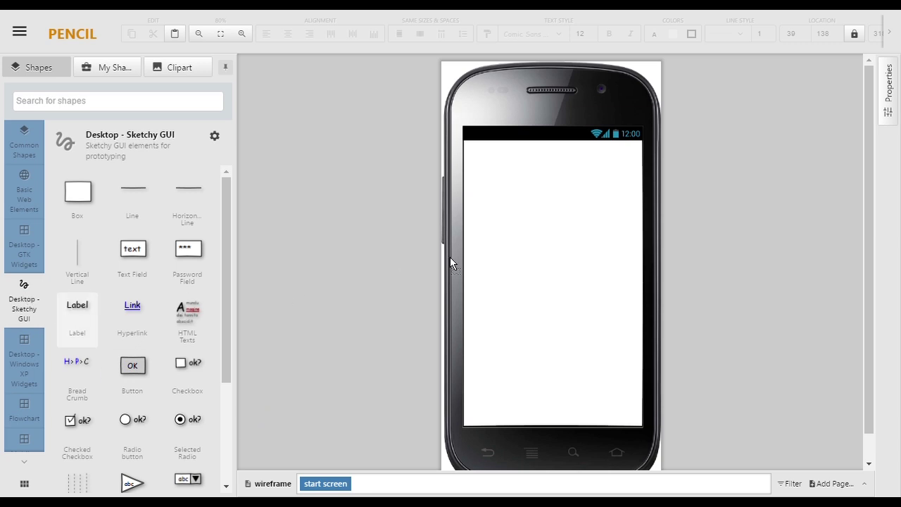
left_click_drag(450, 264, 565, 195)
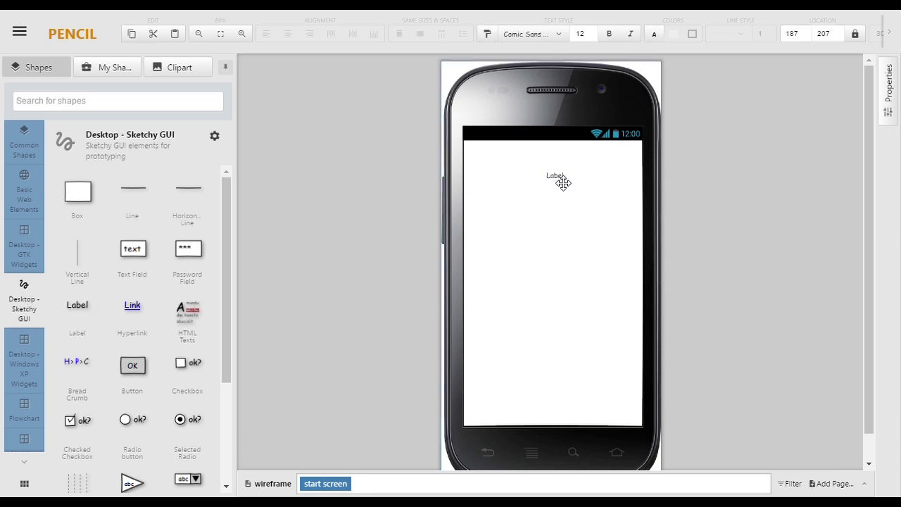
Step: Change the label's text to 'Logo'
double_click(564, 183)
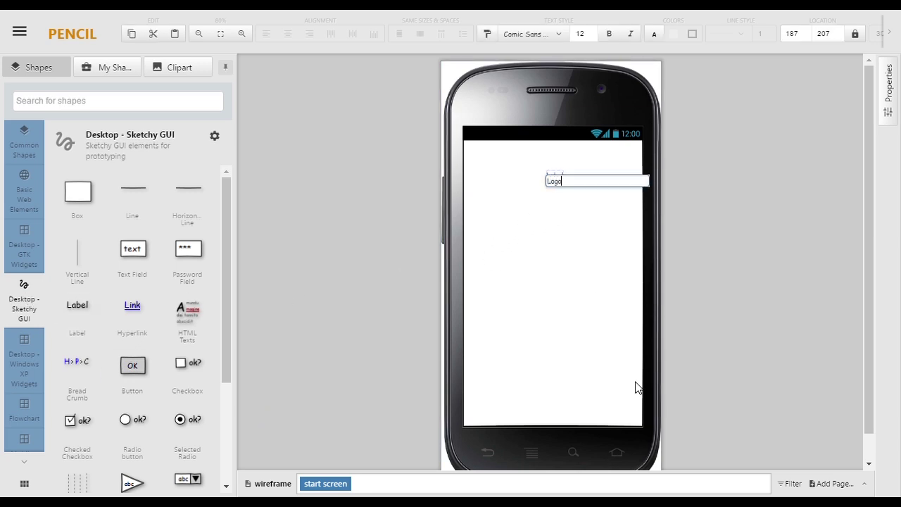
left_click(590, 216)
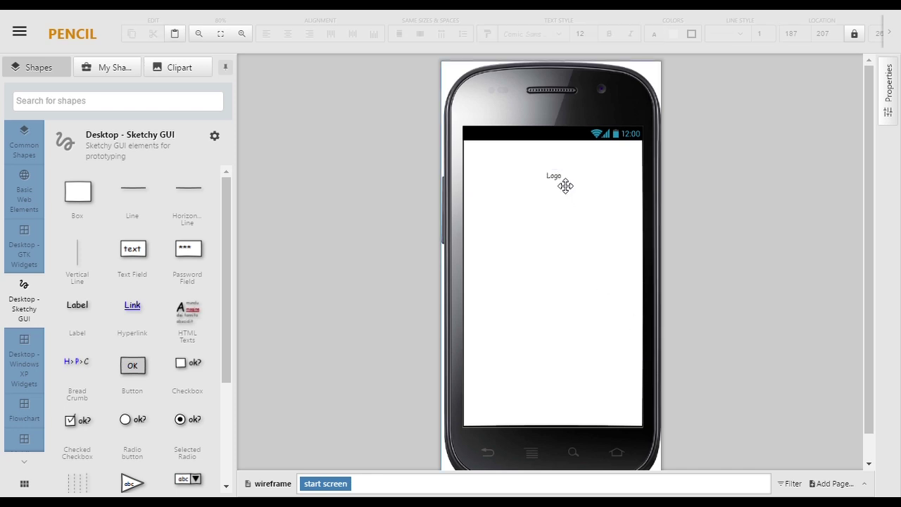
left_click(566, 185)
Step: Raise the Logo font size to 36 and centre it horizontally on the screen
left_click(593, 32)
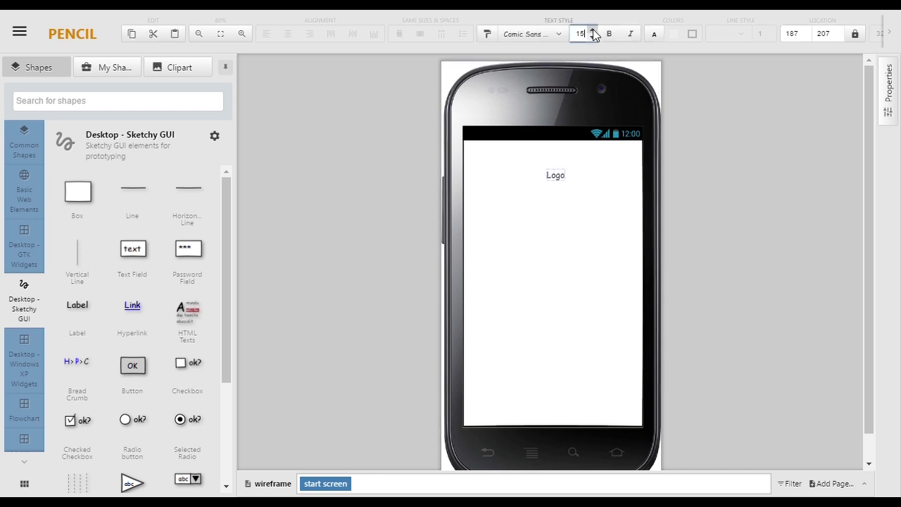
left_click(593, 31)
left_click(593, 32)
left_click(593, 32)
left_click(593, 31)
left_click(593, 31)
left_click(593, 32)
left_click(593, 32)
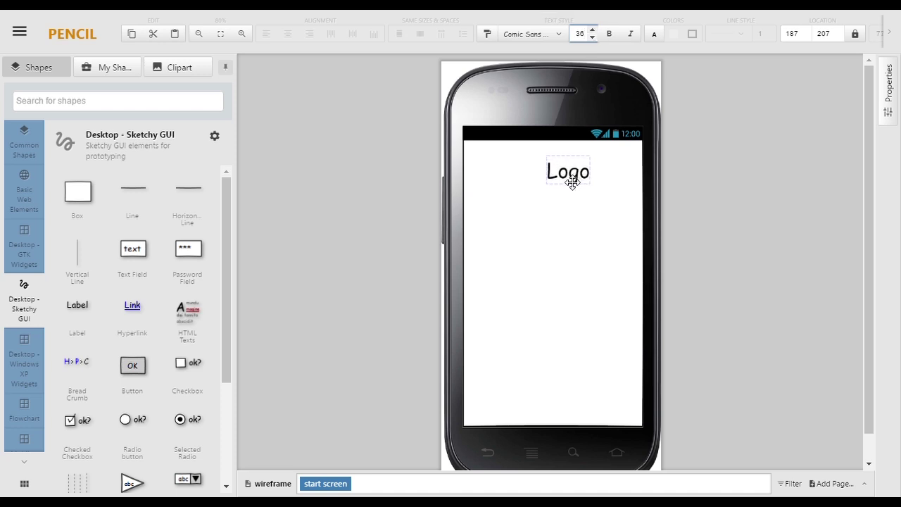
left_click_drag(572, 183, 553, 185)
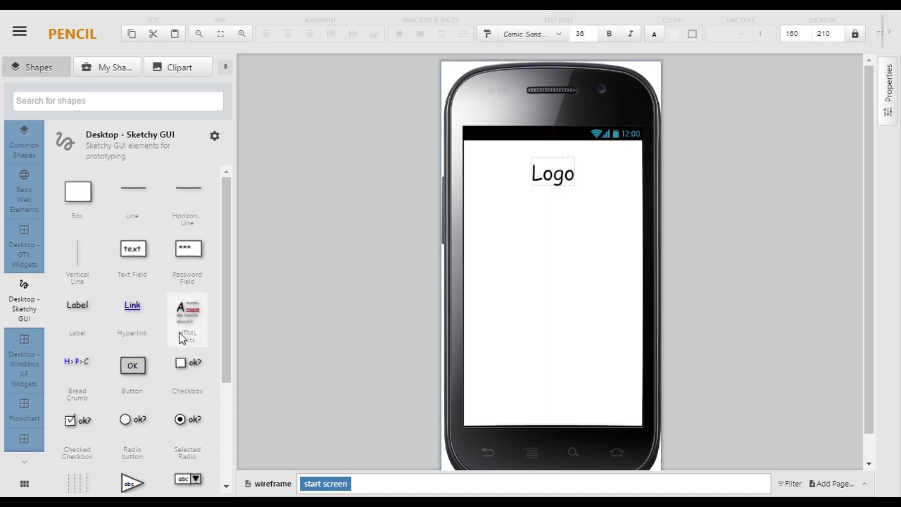
scroll(134, 324, "down", 5)
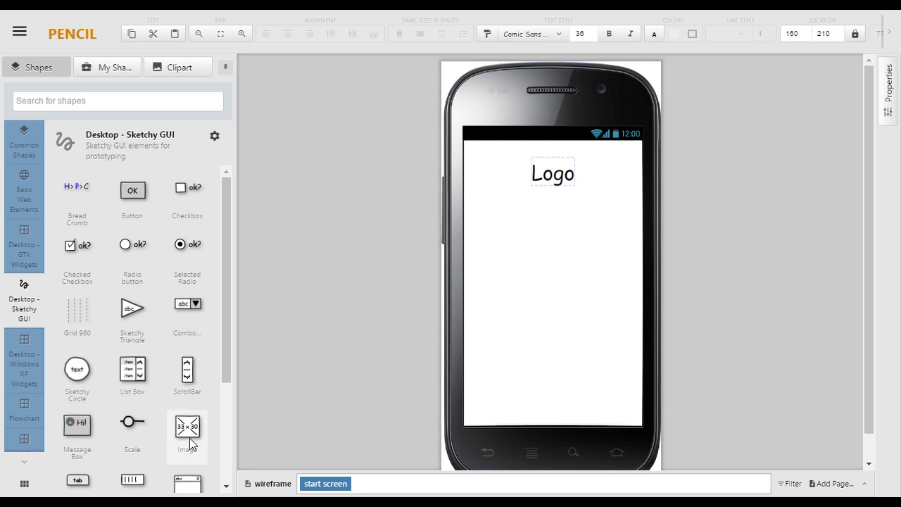
Step: Add an image placeholder sized 250 × 120 and move it under the Logo
left_click_drag(189, 438, 631, 231)
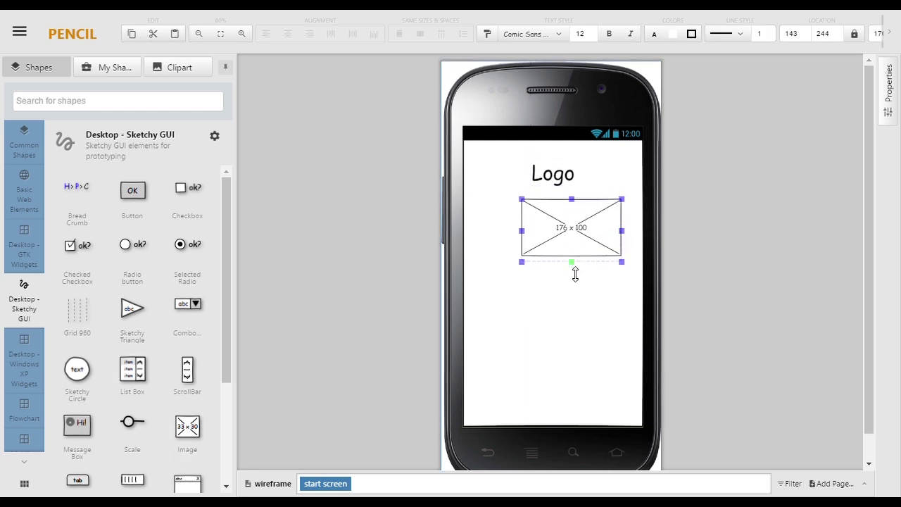
left_click_drag(586, 261, 577, 225)
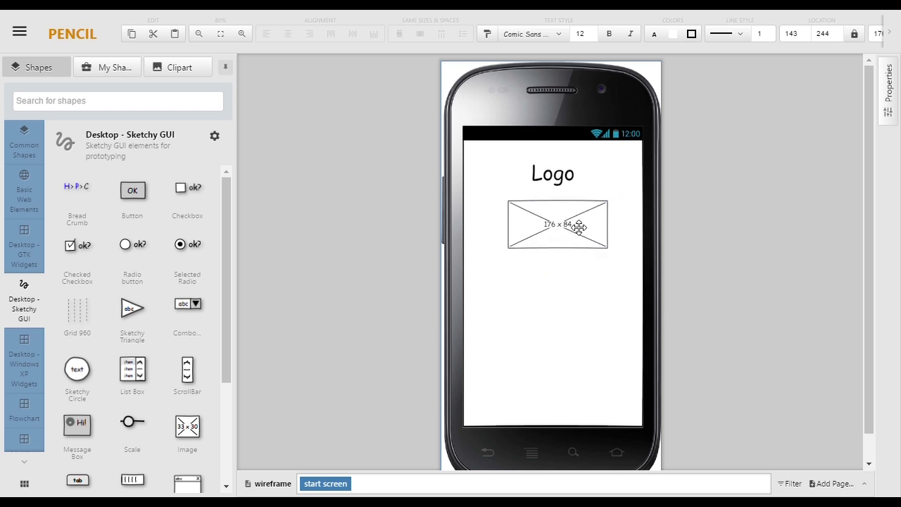
left_click(894, 35)
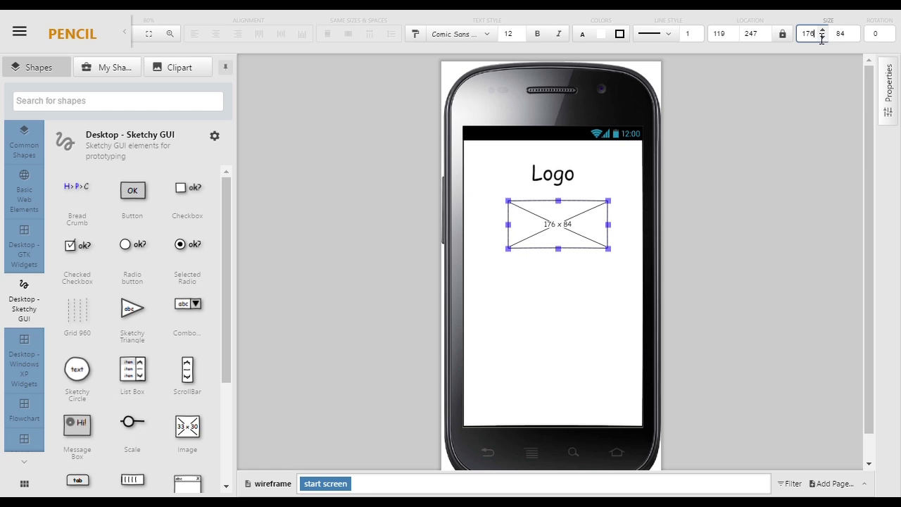
type("25")
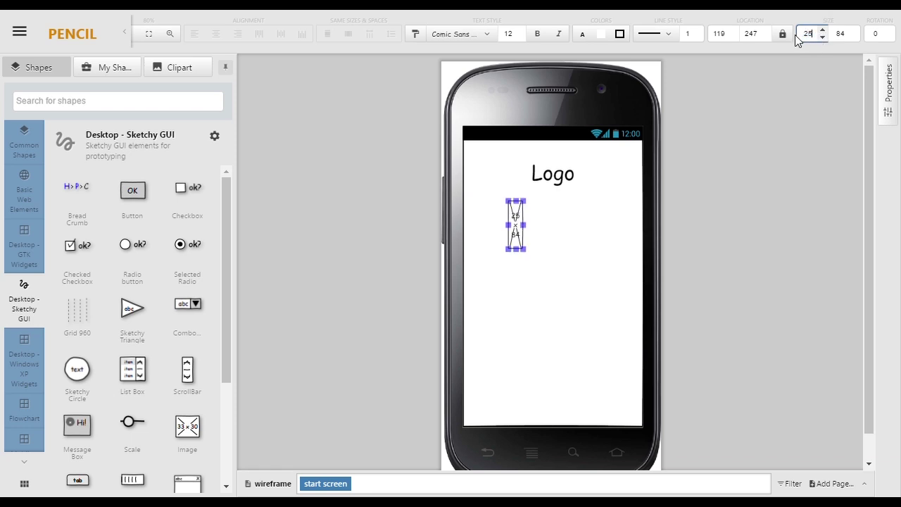
type("0")
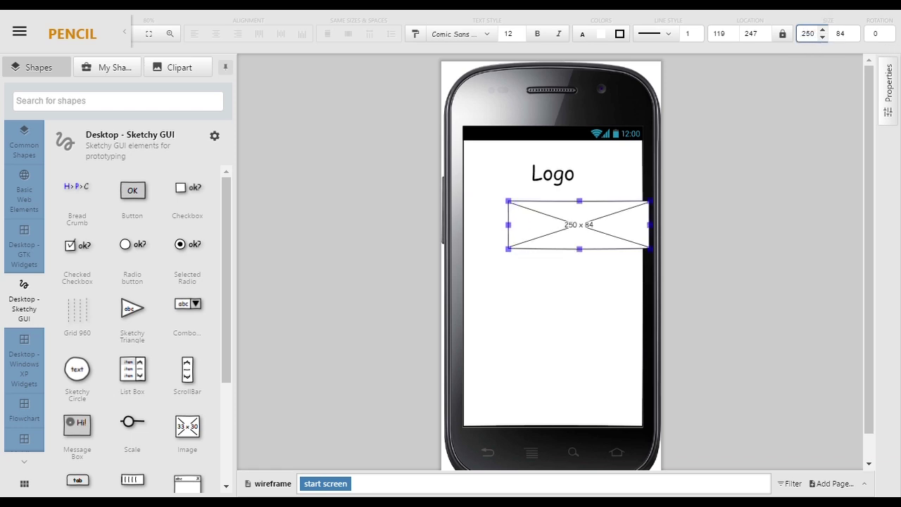
double_click(839, 37)
type("120")
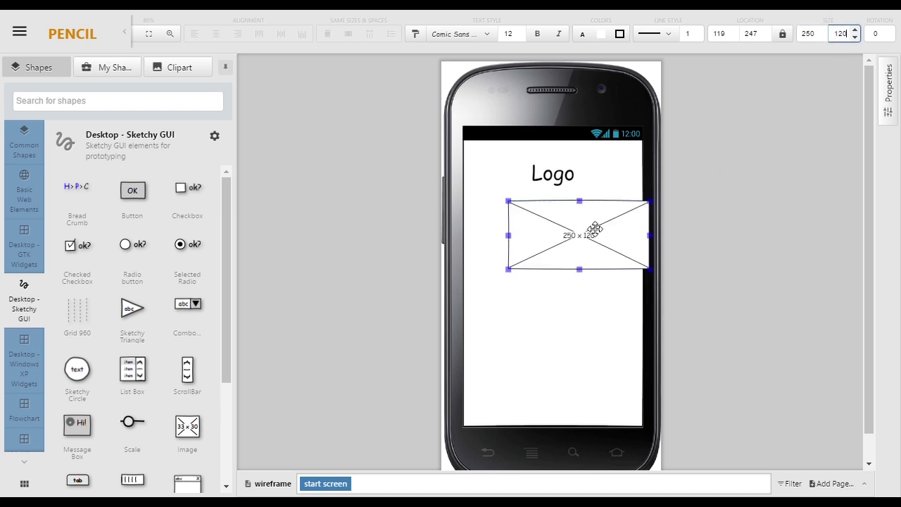
left_click_drag(619, 227, 596, 216)
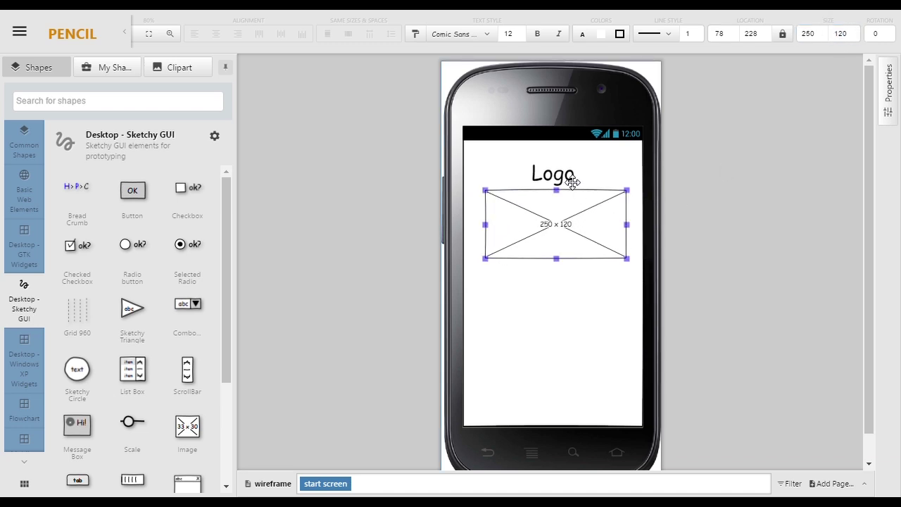
Step: Bring the Logo label to front and slide the placeholder up behind it
left_click(573, 183)
right_click(573, 183)
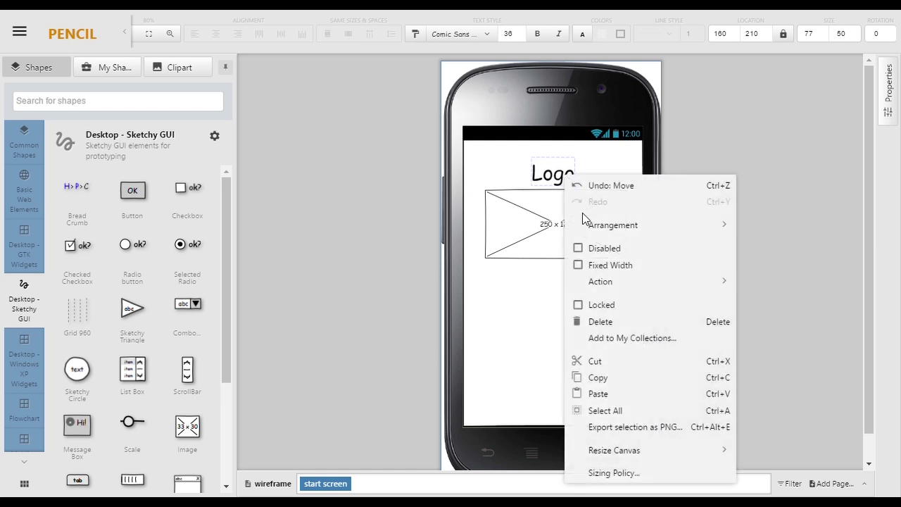
mouse_move(589, 219)
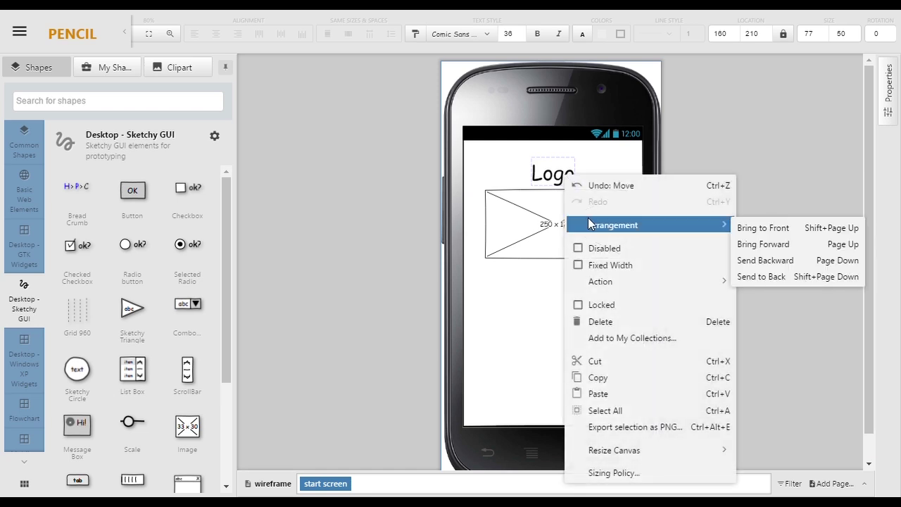
left_click(754, 227)
left_click_drag(596, 224, 598, 197)
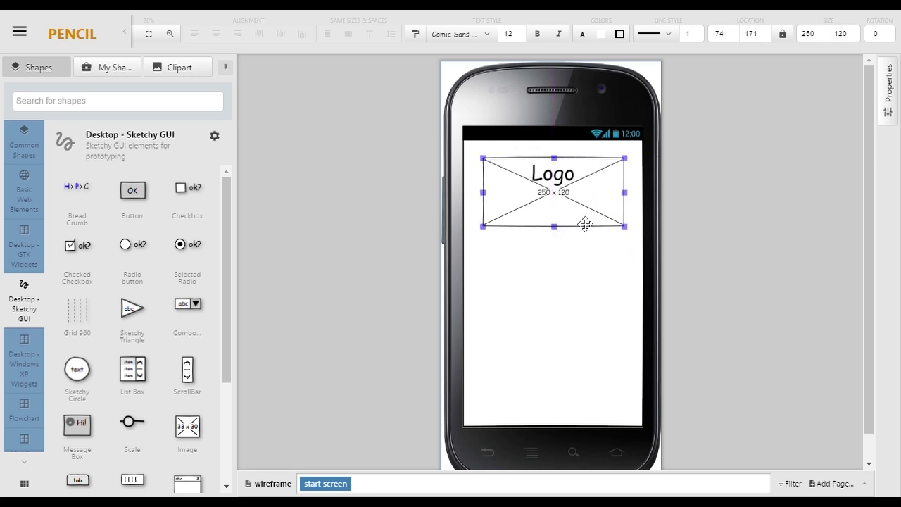
left_click(569, 278)
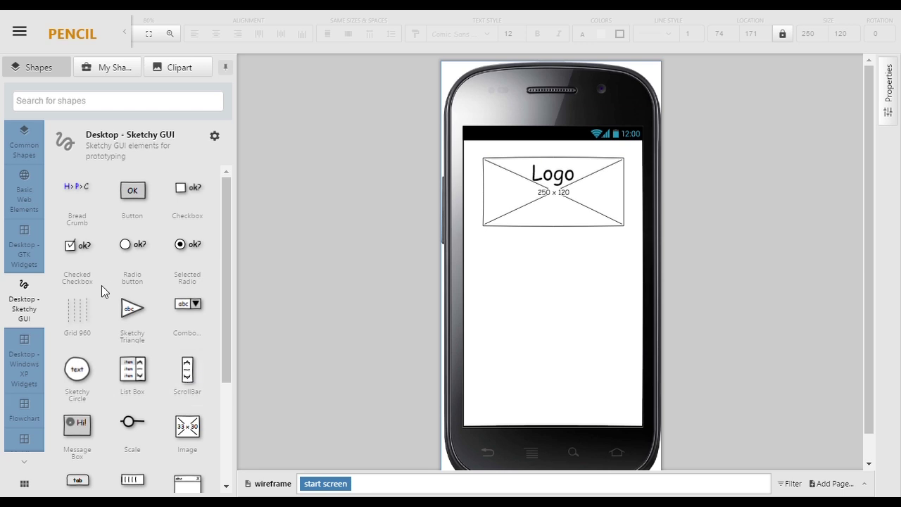
scroll(101, 293, "down", 1)
Step: Place a label reading 'Activity Day Sign-up' on the phone screen
scroll(102, 293, "up", 3)
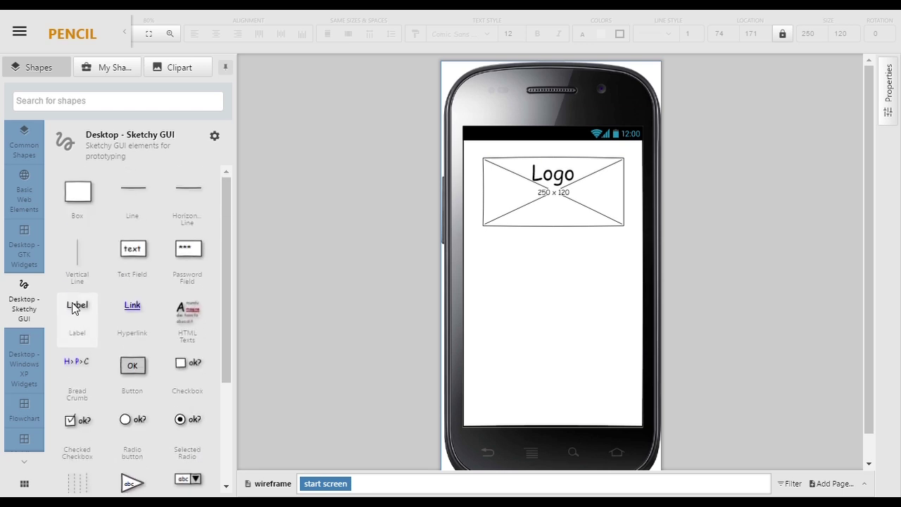
left_click_drag(74, 310, 554, 255)
double_click(560, 254)
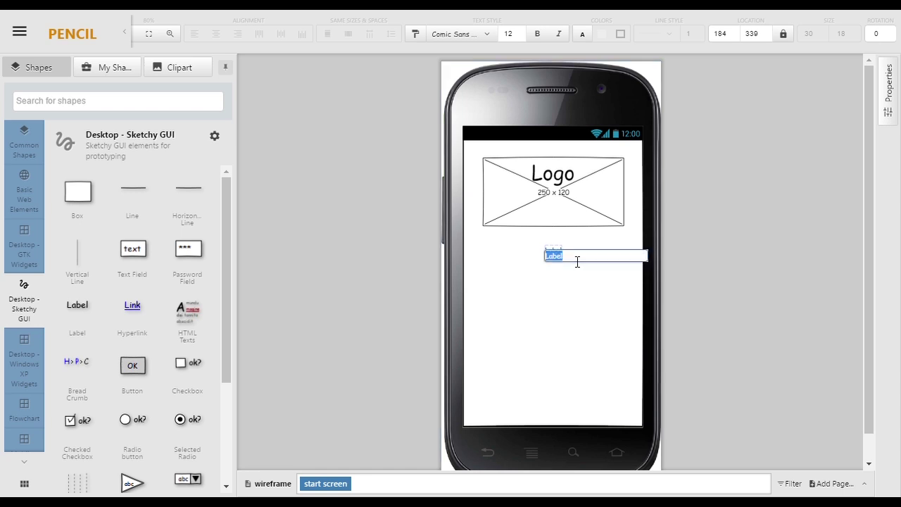
type("Activity Day Sign-up")
left_click(566, 280)
left_click(573, 255)
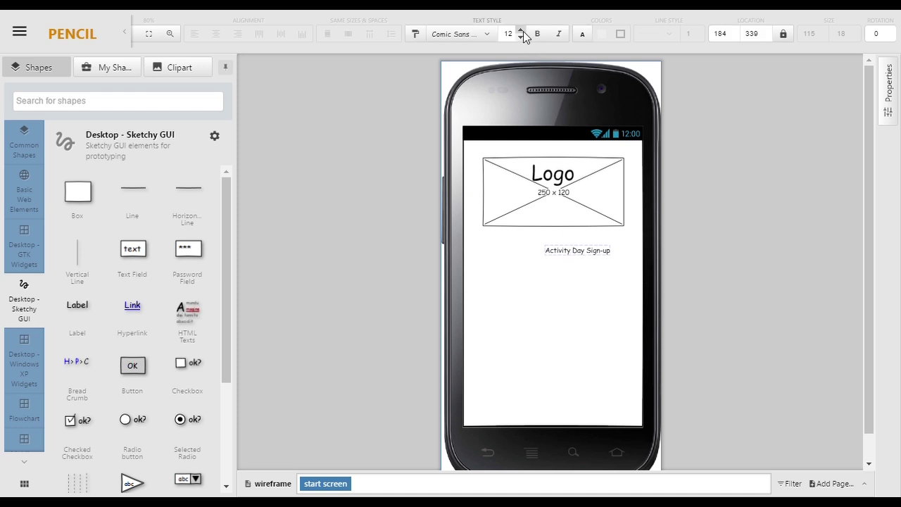
Step: Enlarge the title to size 26 and centre it below the logo
left_click(521, 31)
left_click(521, 31)
left_click(521, 31)
left_click(521, 31)
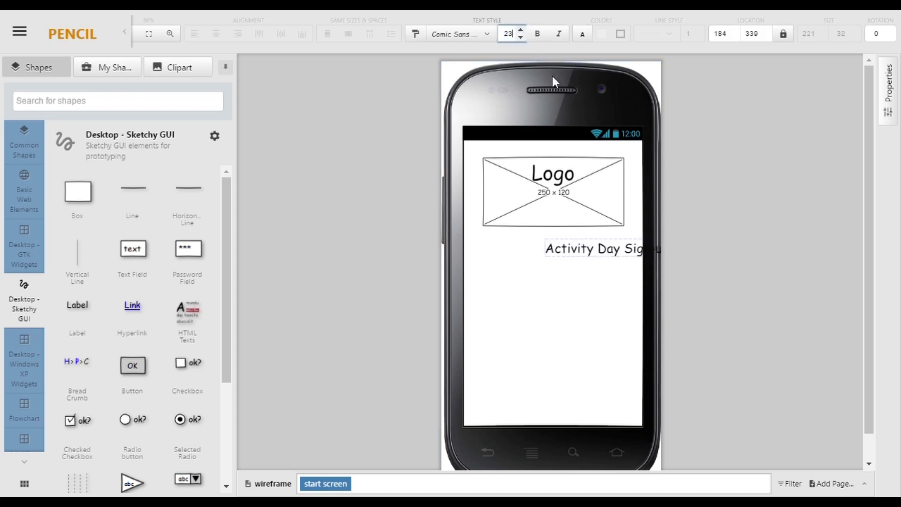
left_click_drag(620, 252, 566, 255)
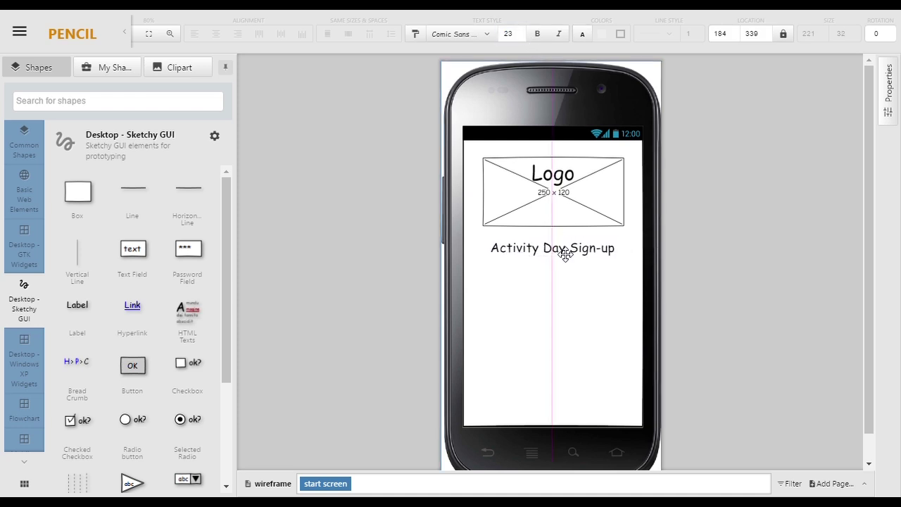
left_click(521, 30)
left_click(520, 31)
left_click(520, 30)
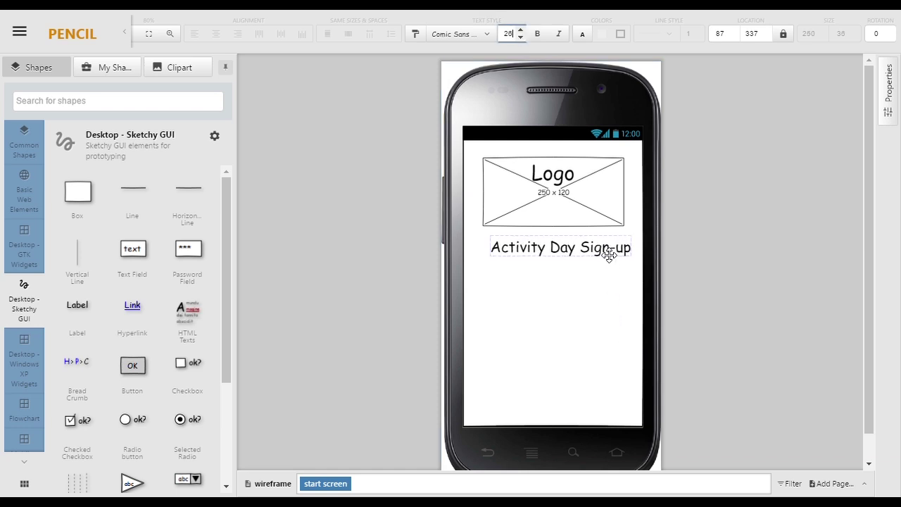
left_click_drag(608, 251, 601, 258)
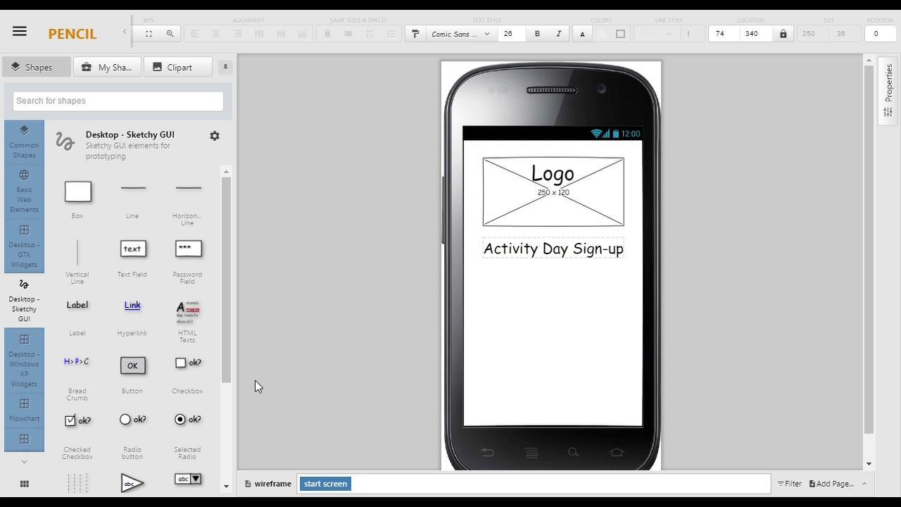
Step: Place a sketchy circle below the title, sized about 199×209, with its text cleared
left_click_drag(227, 323, 218, 439)
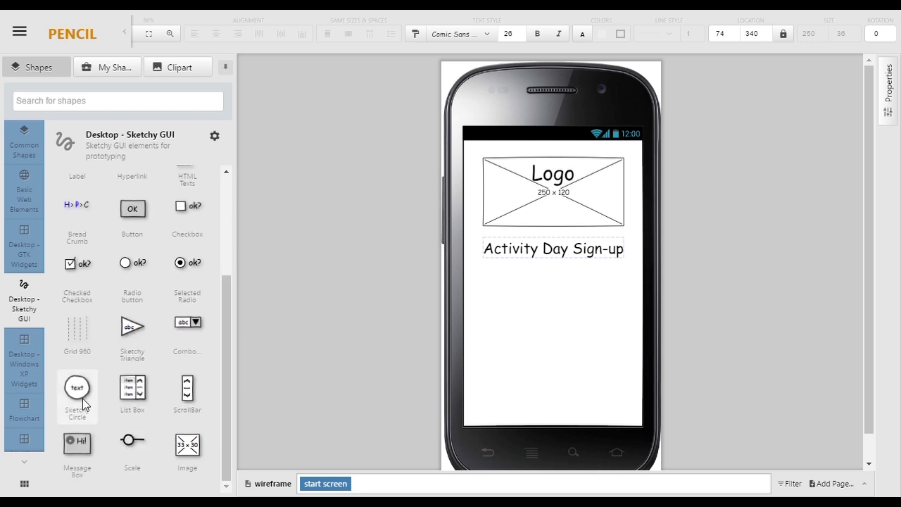
mouse_move(83, 404)
left_mouse_down()
mouse_move(475, 382)
mouse_move(567, 342)
mouse_move(544, 320)
left_mouse_up()
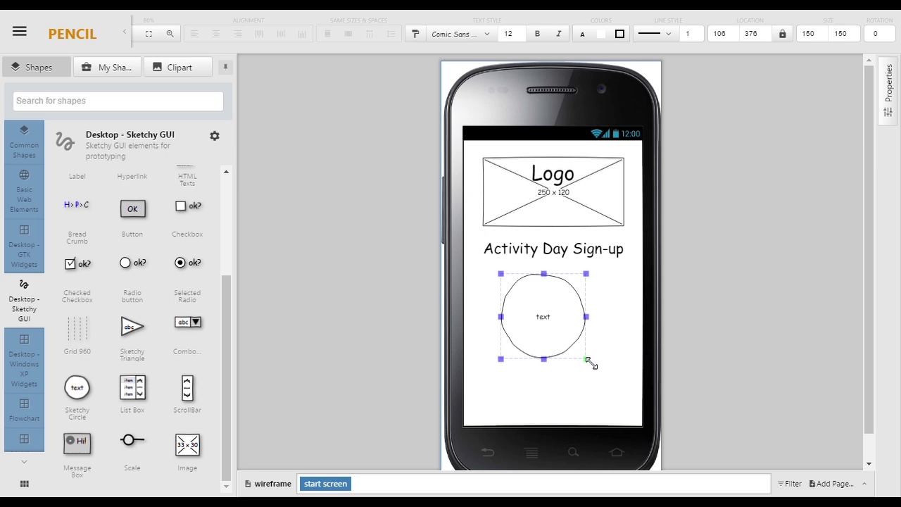
left_click_drag(590, 362, 614, 392)
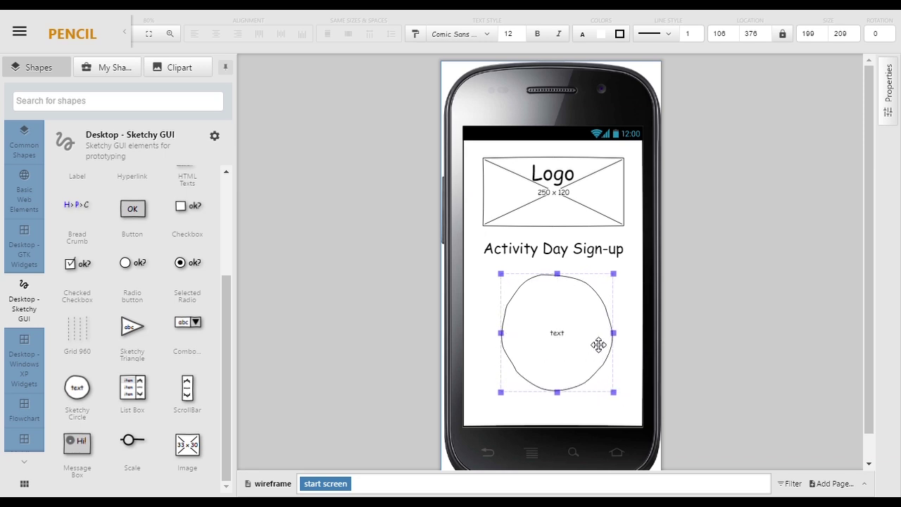
left_click_drag(599, 344, 602, 339)
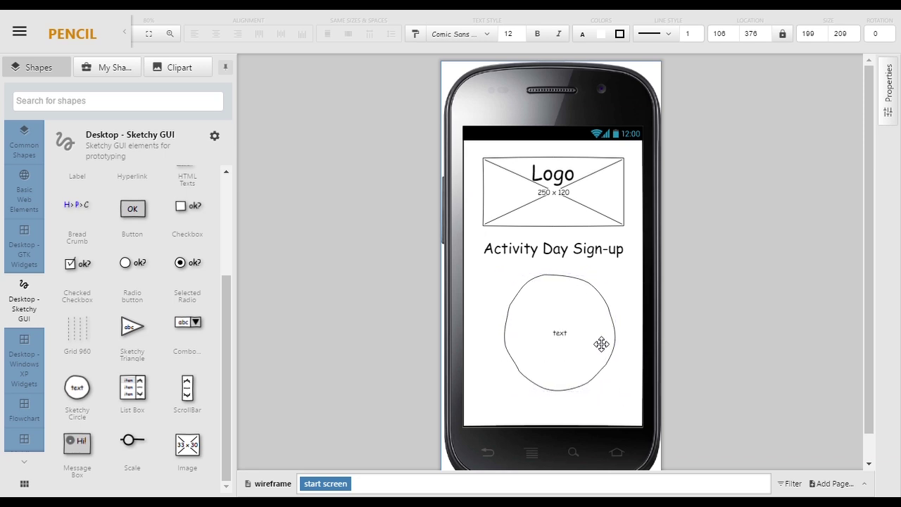
double_click(562, 342)
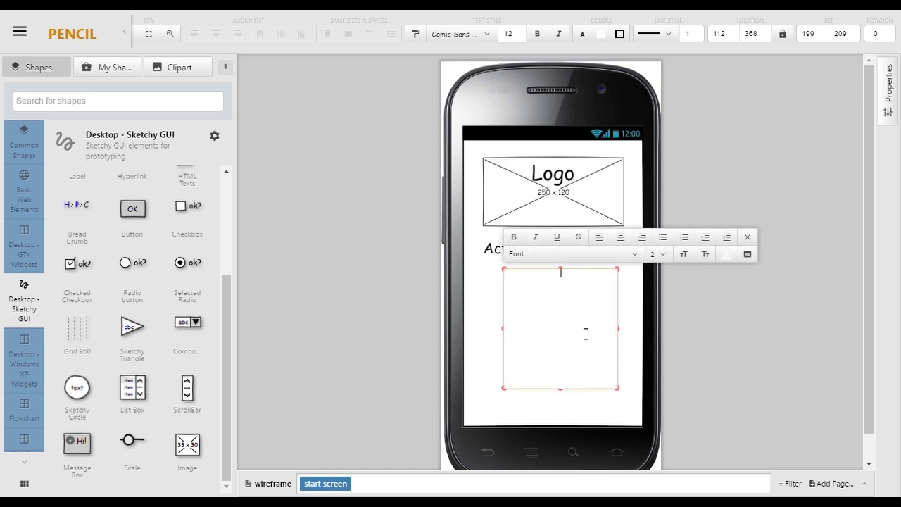
left_click(488, 367)
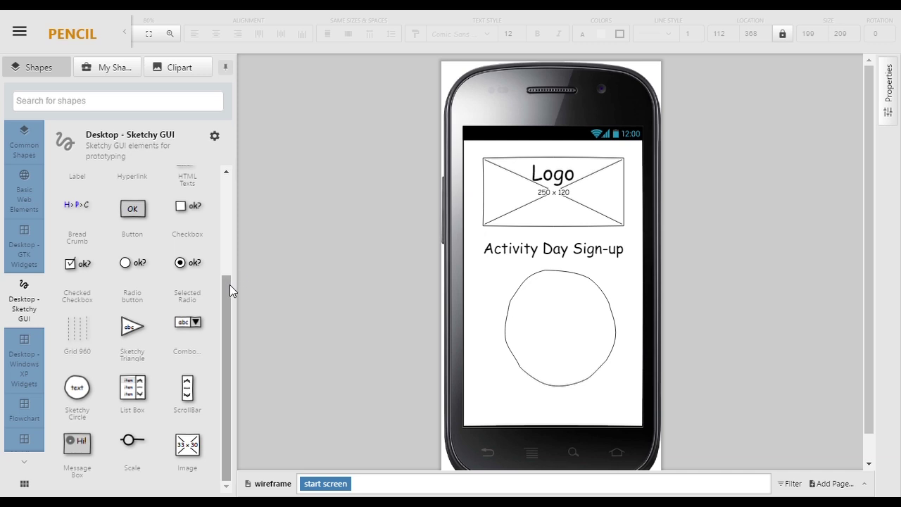
Step: Add a '(start button)' label centred beneath the circle
left_click_drag(230, 285, 229, 221)
left_click_drag(77, 259, 560, 406)
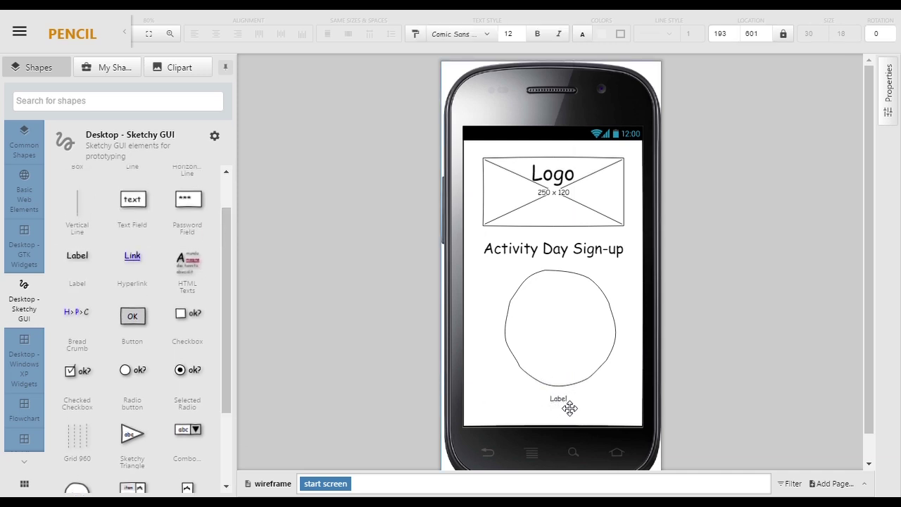
double_click(561, 406)
type("(st")
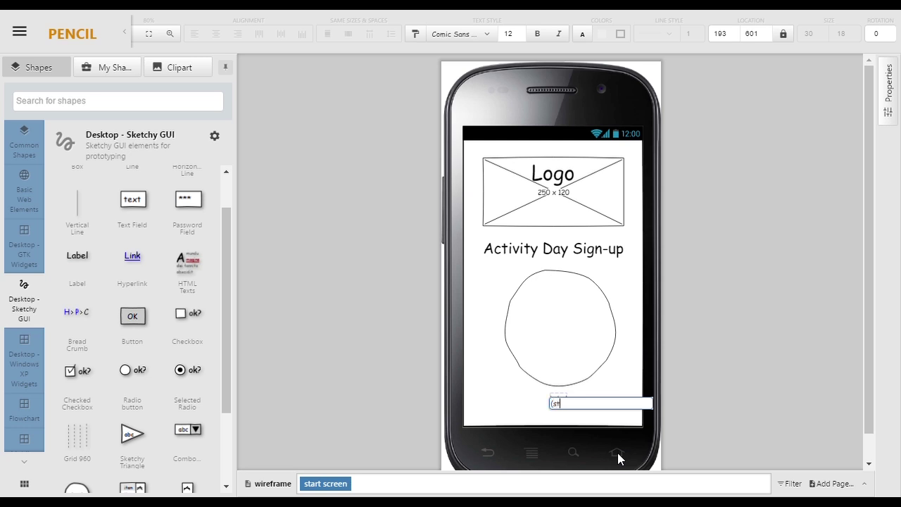
type("art button)")
left_click(509, 406)
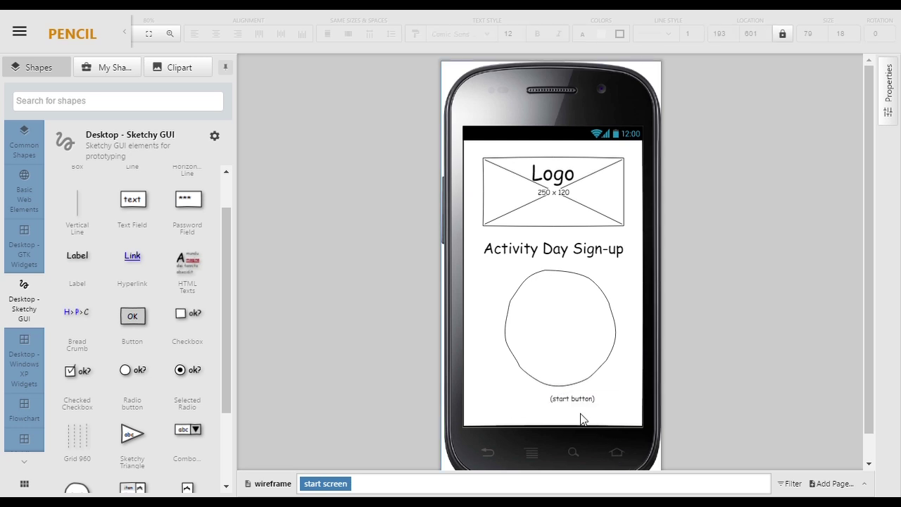
left_click_drag(586, 413, 579, 410)
left_click(497, 347)
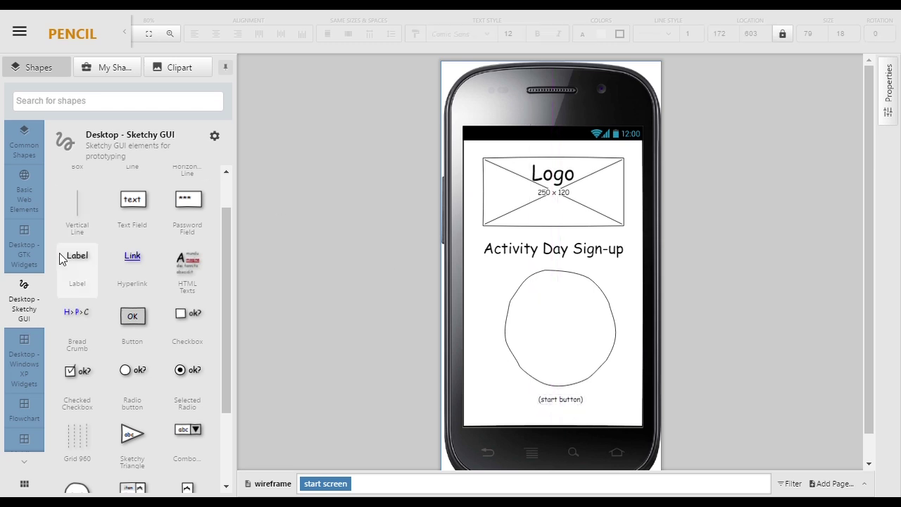
Step: Copy the title into the circle and change its text to 'Sign Me Up!'
left_click(537, 261)
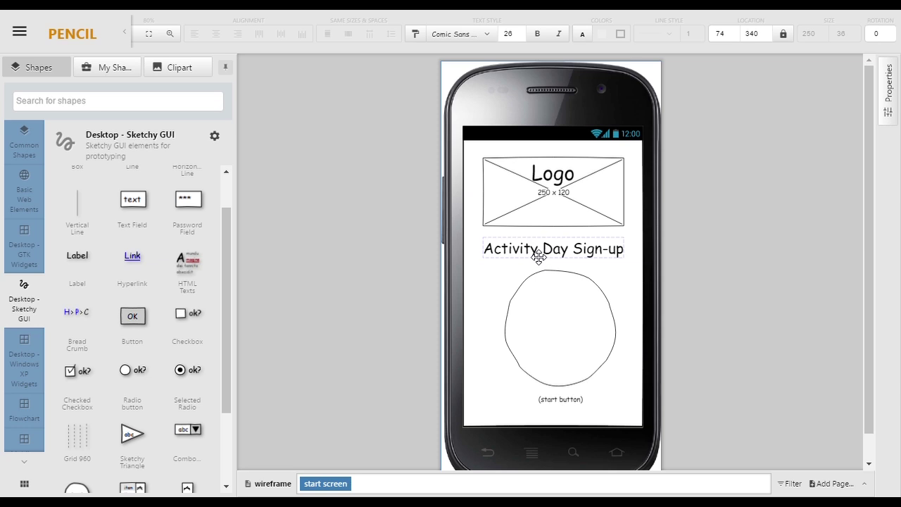
key("ctrl+c")
key("ctrl+v")
left_click_drag(538, 257, 562, 338)
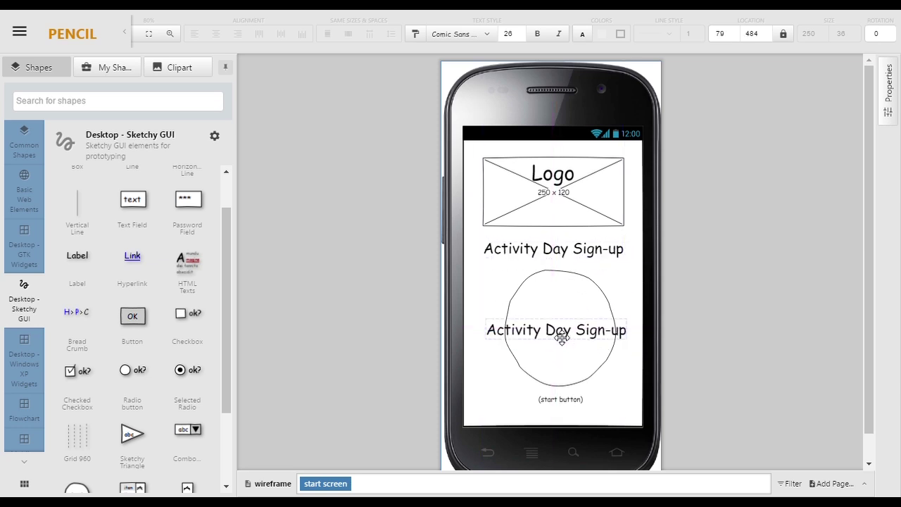
double_click(568, 338)
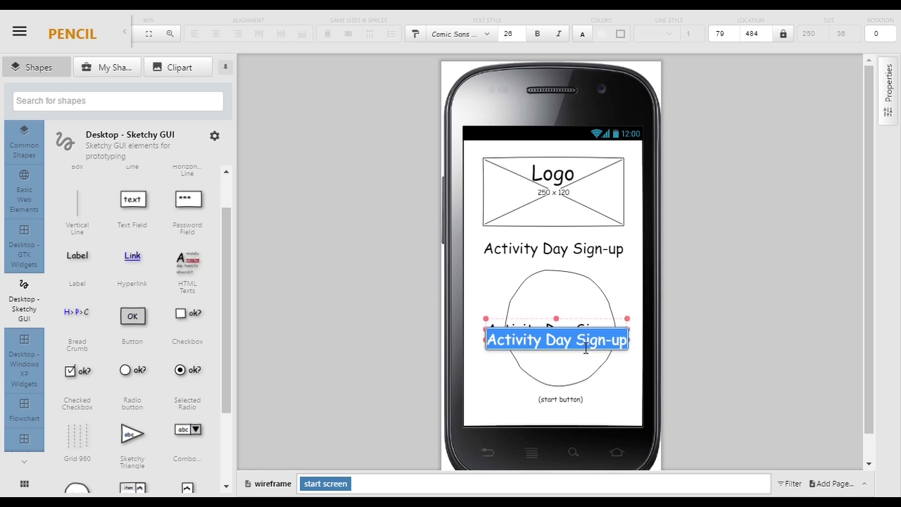
type("Sign Me Up!")
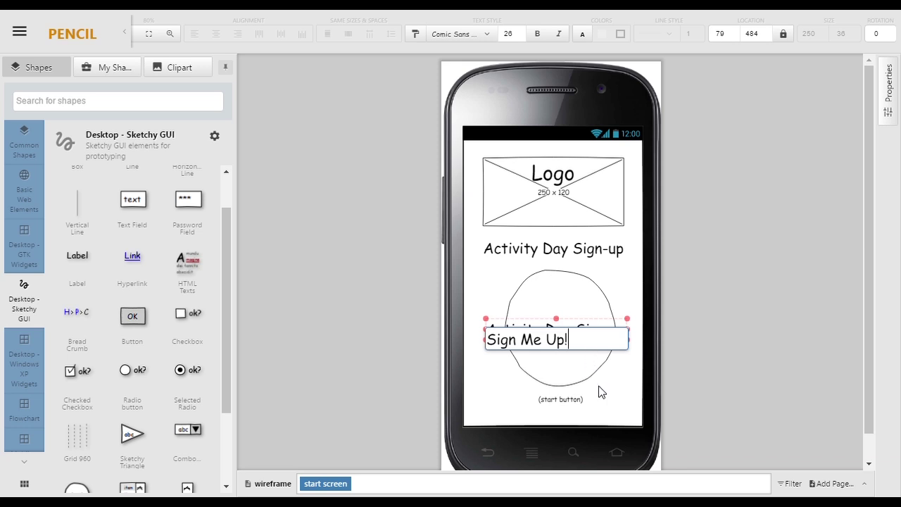
left_click(598, 392)
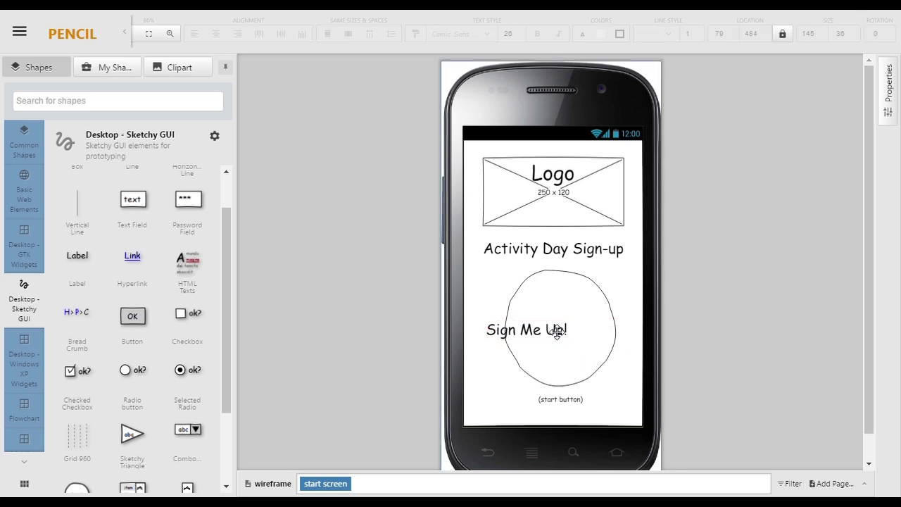
left_click_drag(568, 340, 588, 341)
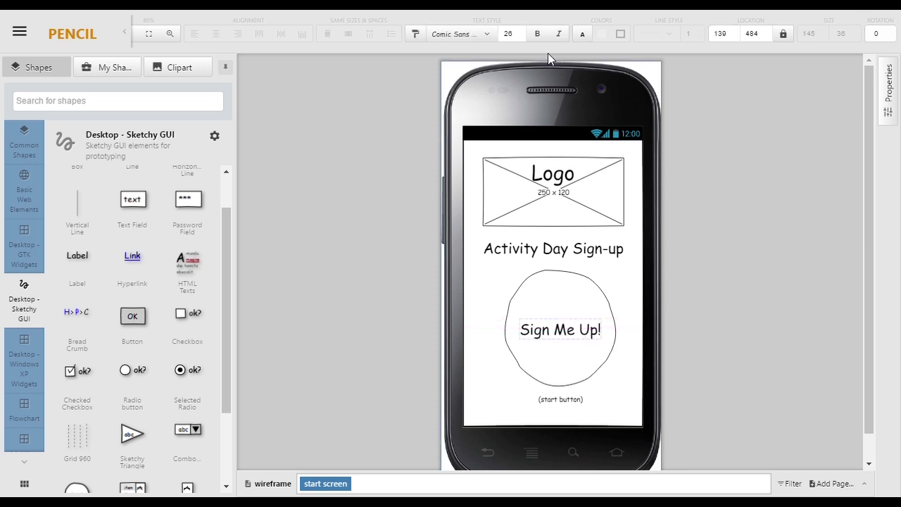
Step: Enlarge the 'Sign Me Up!' font to 31 and re-centre it in the circle
left_click(521, 30)
left_click(521, 31)
left_click(521, 30)
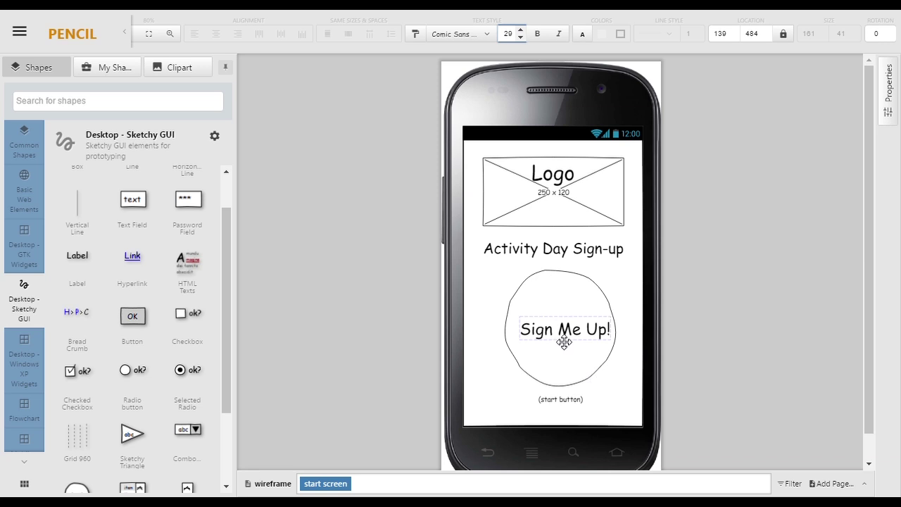
left_click_drag(563, 342, 559, 341)
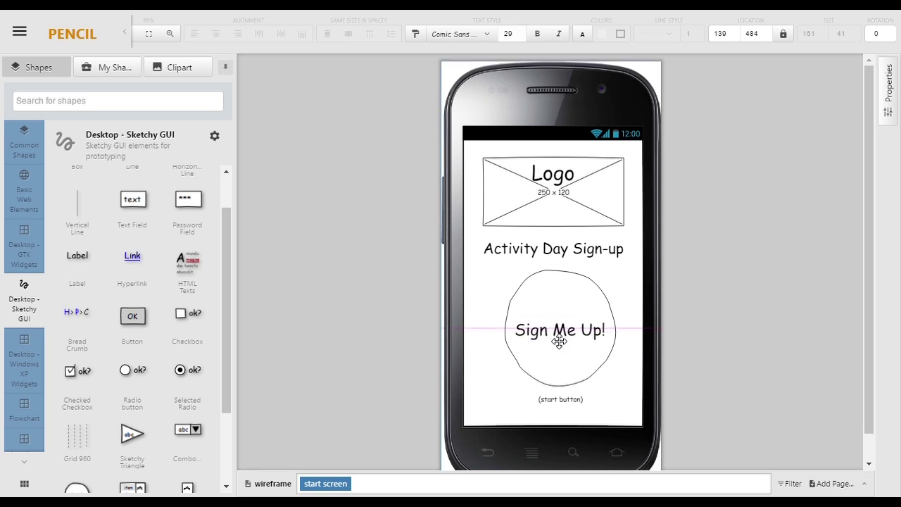
left_click(520, 30)
left_click(520, 30)
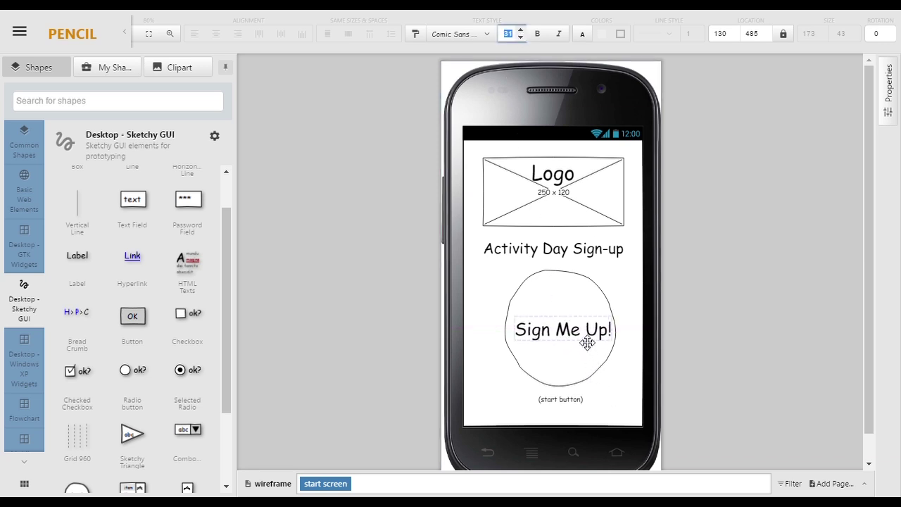
left_click_drag(588, 341, 578, 336)
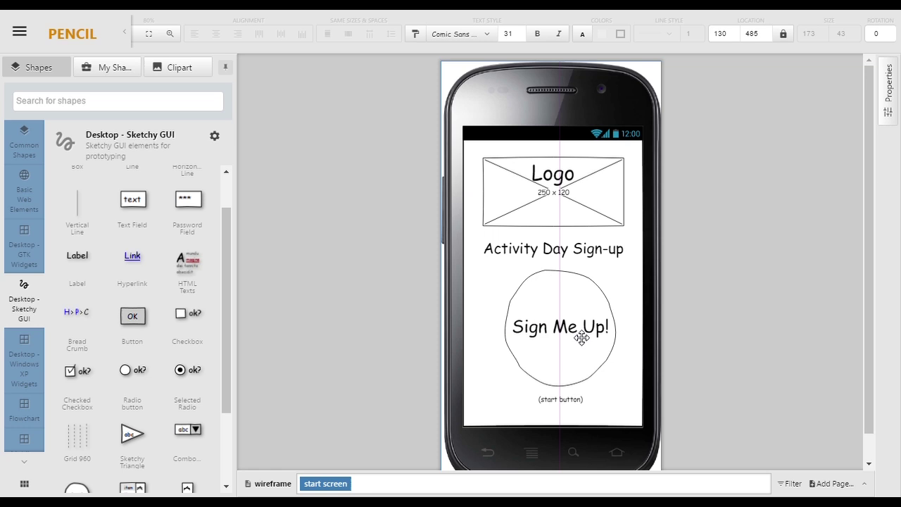
left_click(592, 292)
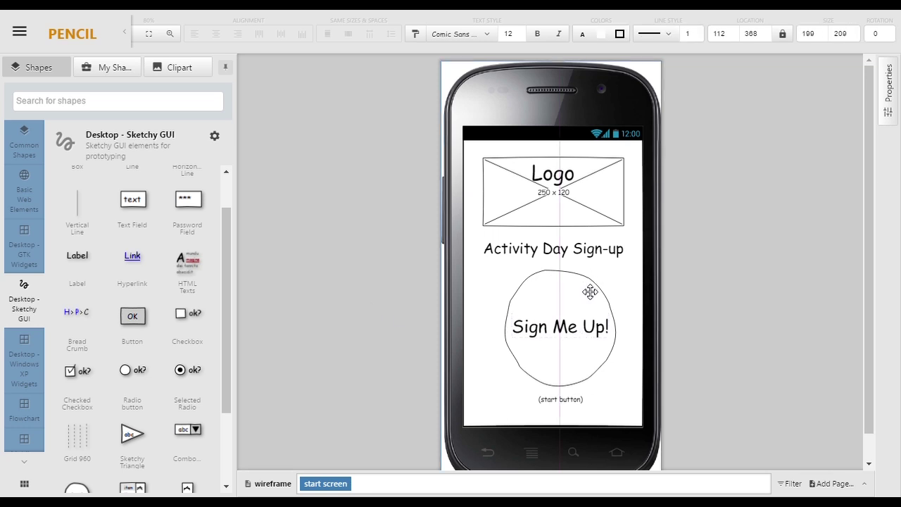
left_click(576, 338)
left_click_drag(576, 338, 576, 342)
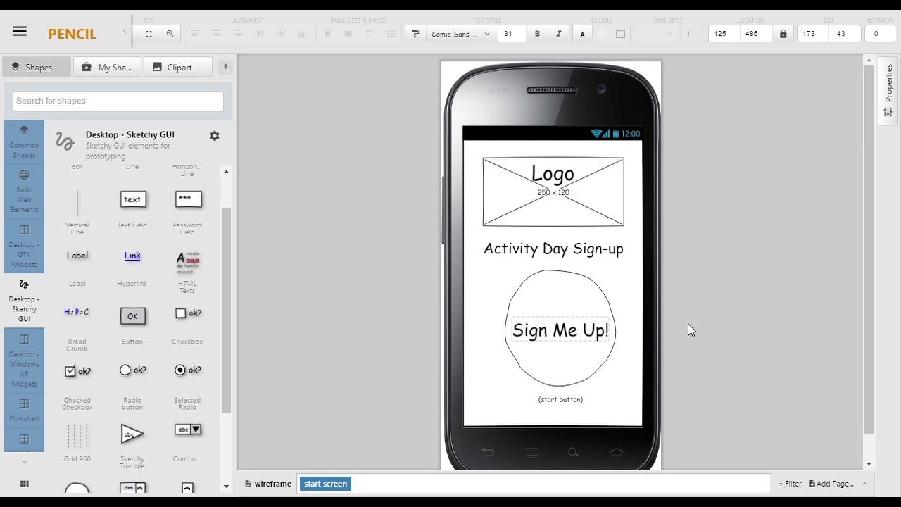
Step: Duplicate the start screen page
scroll(355, 289, "down", 1)
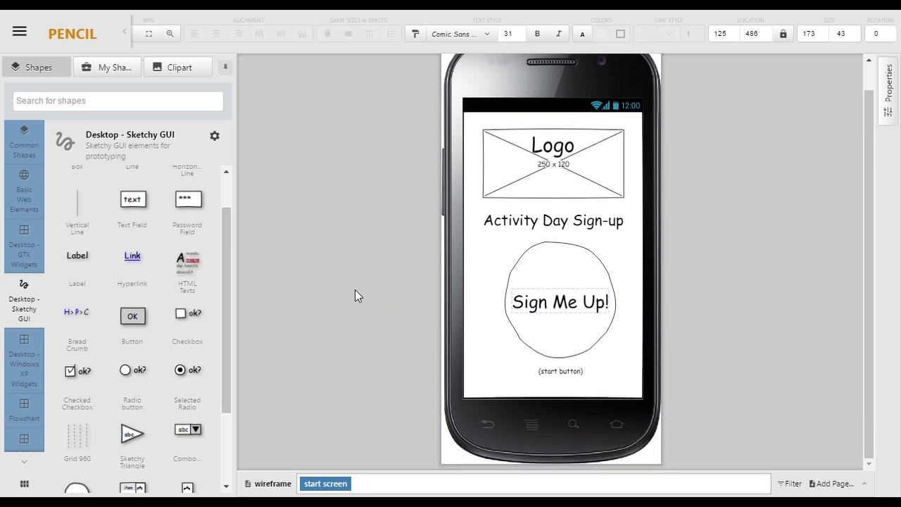
scroll(355, 290, "up", 1)
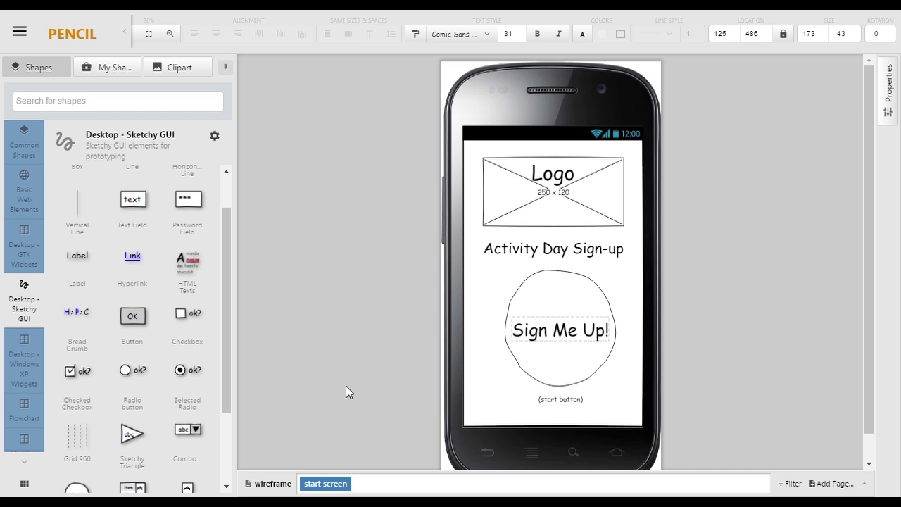
left_click(863, 483)
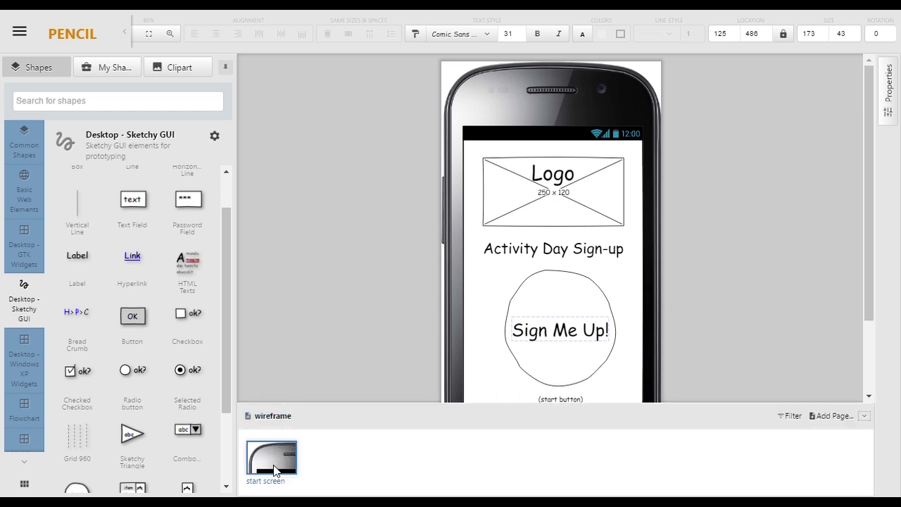
left_click(865, 416)
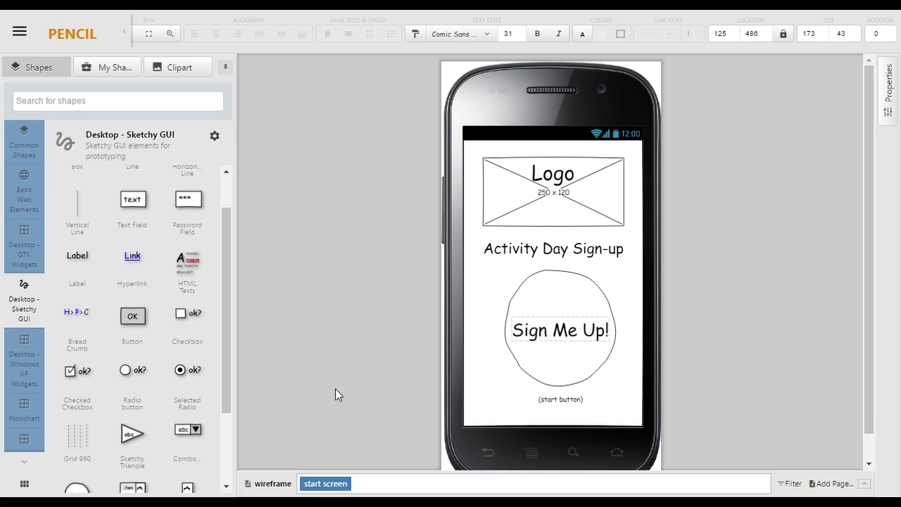
right_click(336, 487)
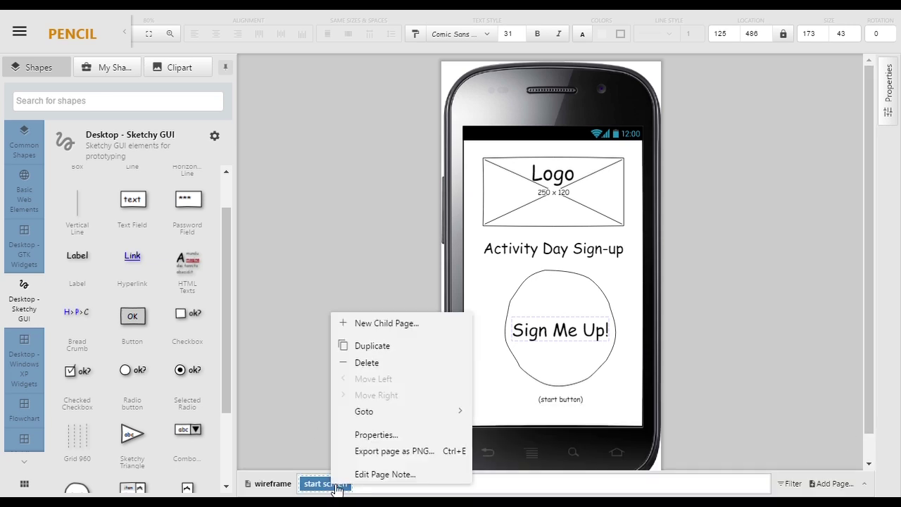
left_click(350, 346)
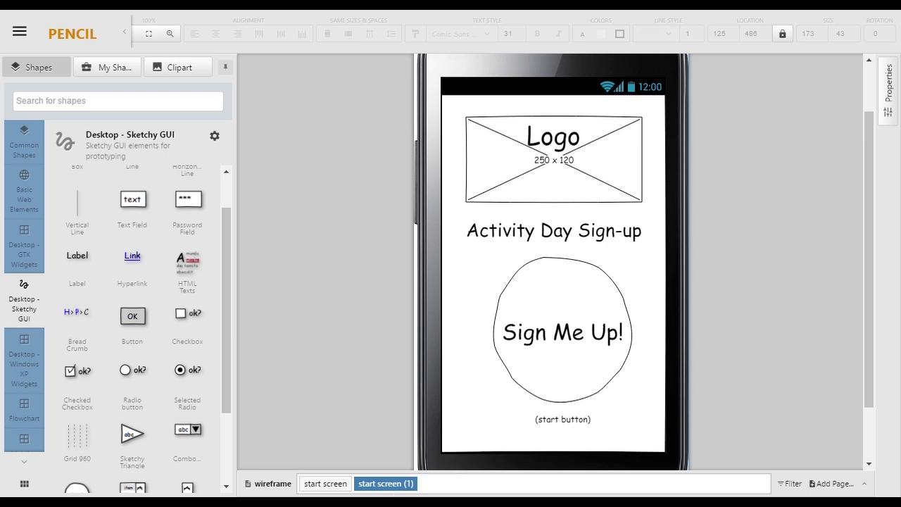
Step: Retitle the copied page to 'activity screen'
left_click(380, 485)
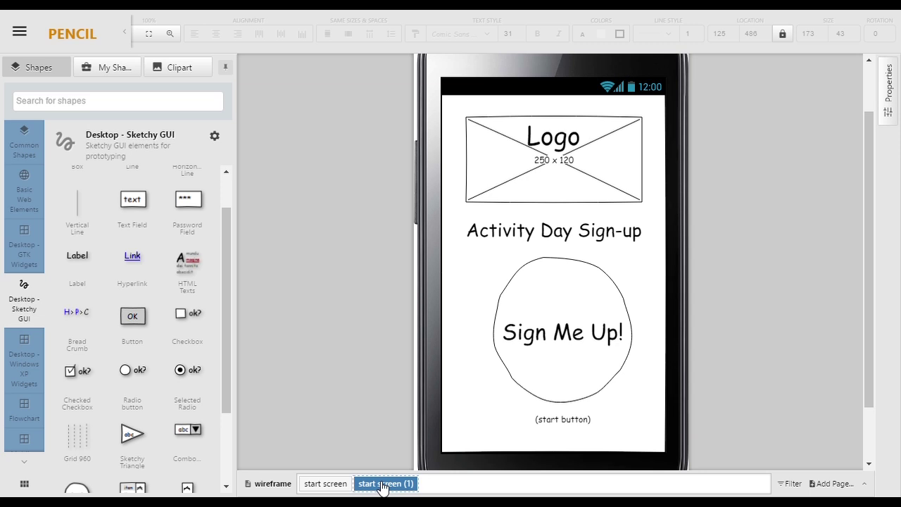
right_click(383, 486)
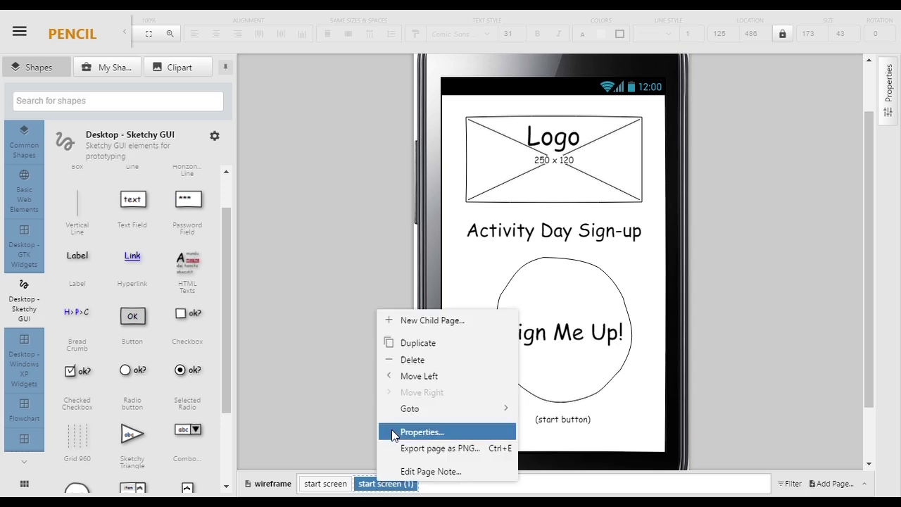
left_click(427, 434)
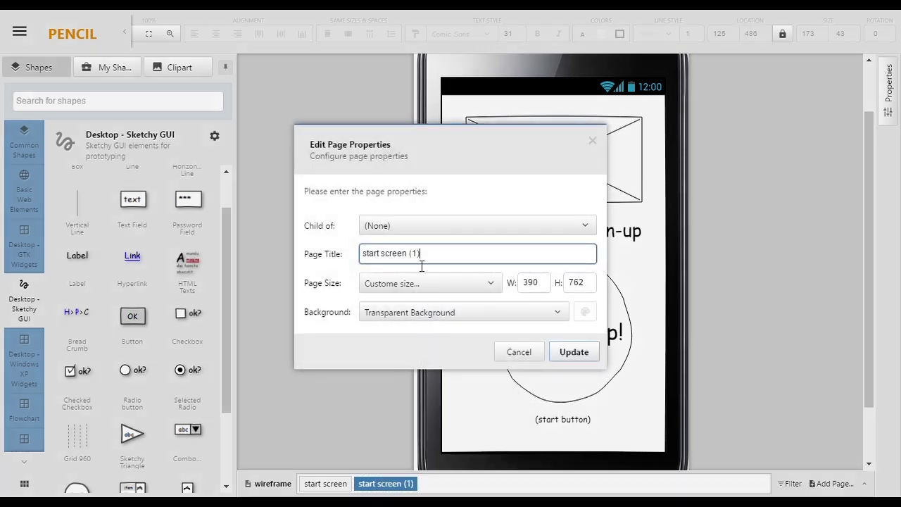
left_click_drag(422, 266, 345, 265)
type("activity screen")
left_click(574, 352)
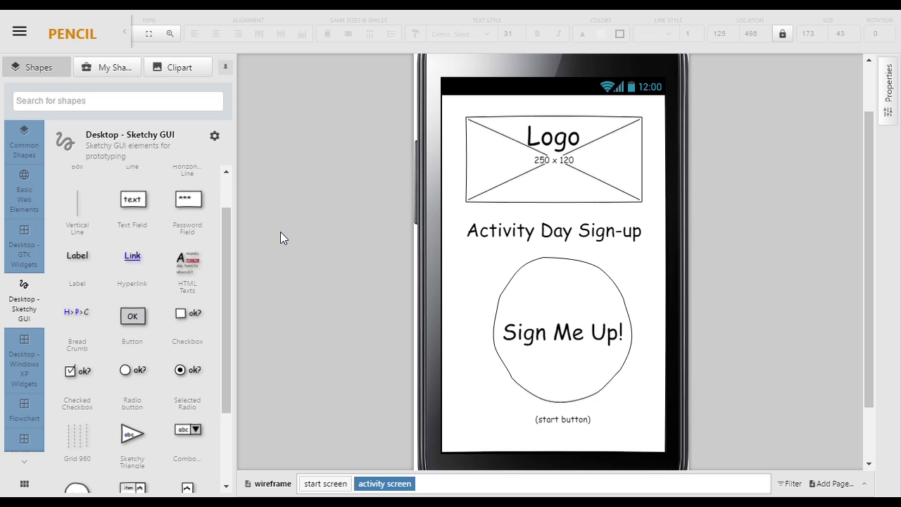
left_click(611, 303)
Step: Delete the circle and its 'Sign Me Up!' and '(start button)' labels
key("Delete")
left_click(614, 339)
key("Delete")
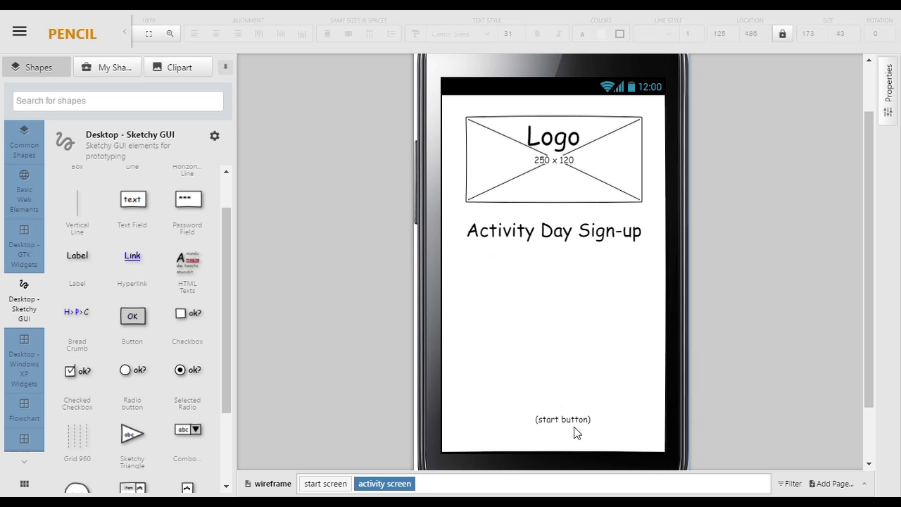
left_click(583, 421)
key("Delete")
Step: Resize the Logo placeholder to 100×60 and move it to the top-left corner
left_click(602, 188)
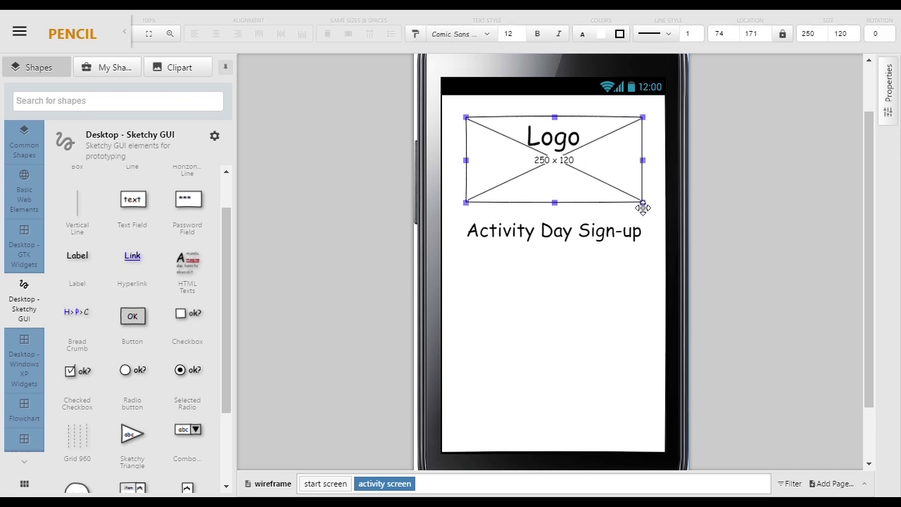
left_click_drag(645, 207, 535, 181)
double_click(807, 33)
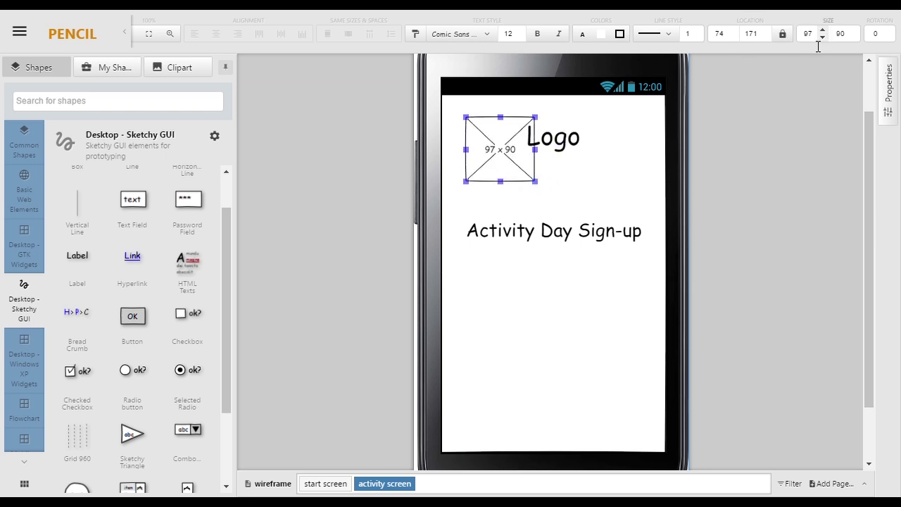
type("100")
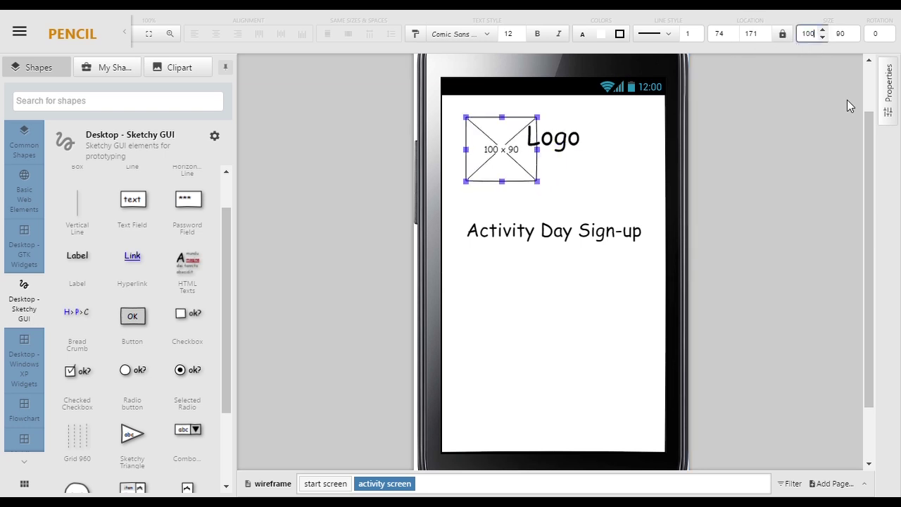
double_click(843, 41)
type("60")
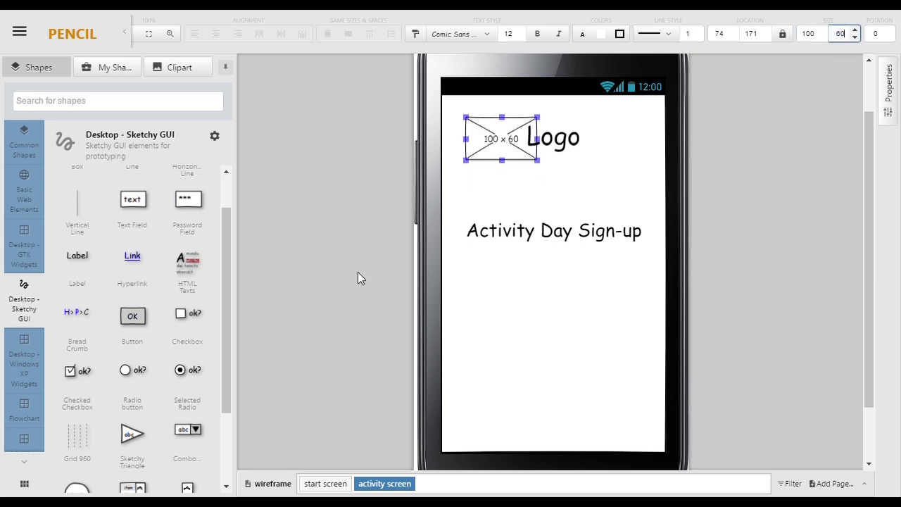
left_click(548, 185)
left_click_drag(500, 148, 488, 141)
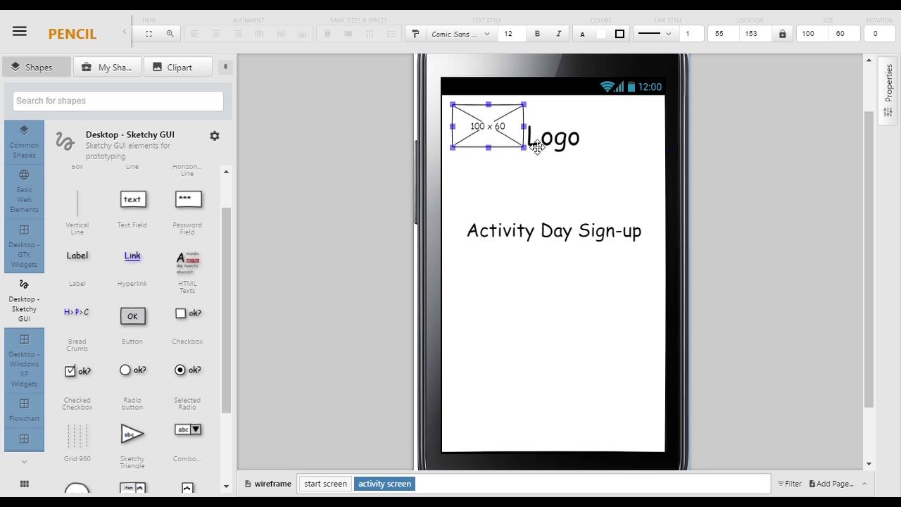
Step: Move the Logo text onto the placeholder and reduce its size to 28
left_click(578, 145)
left_click_drag(583, 143, 512, 144)
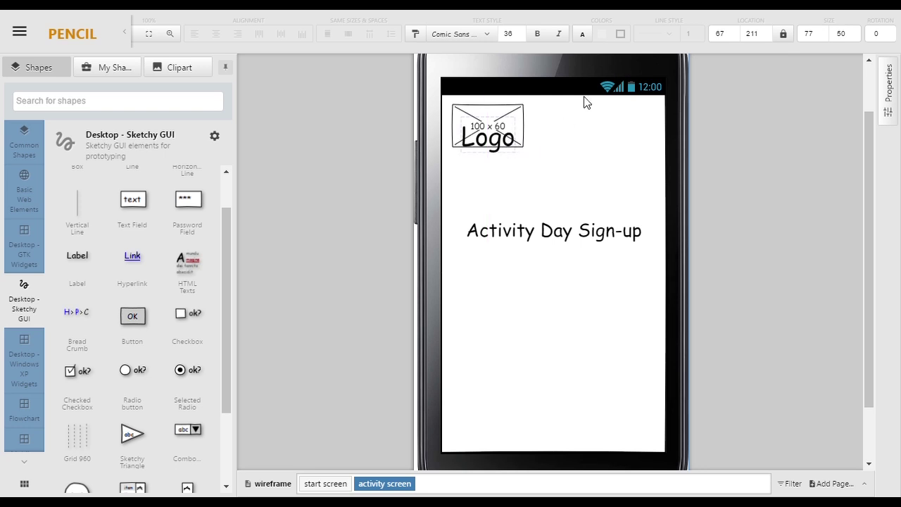
left_click(520, 38)
left_click(521, 38)
left_click(520, 38)
left_click_drag(510, 150, 512, 146)
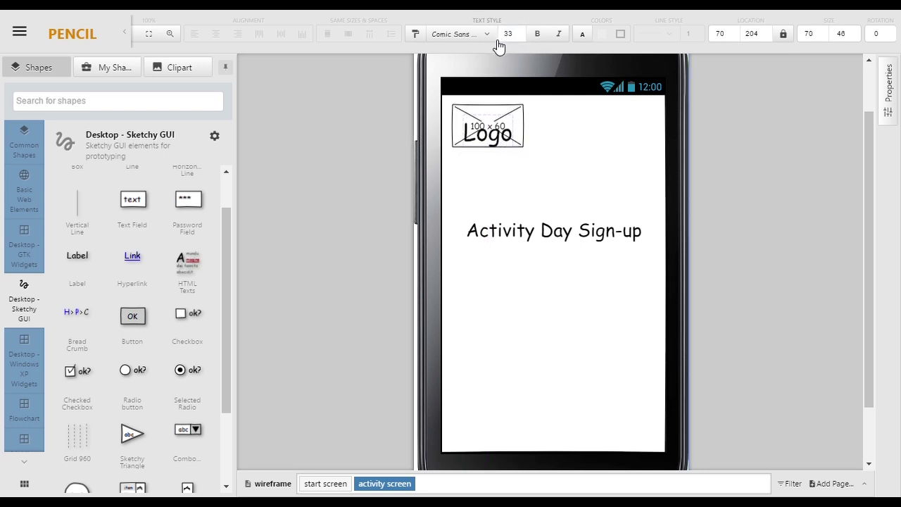
left_click(520, 37)
left_click(520, 37)
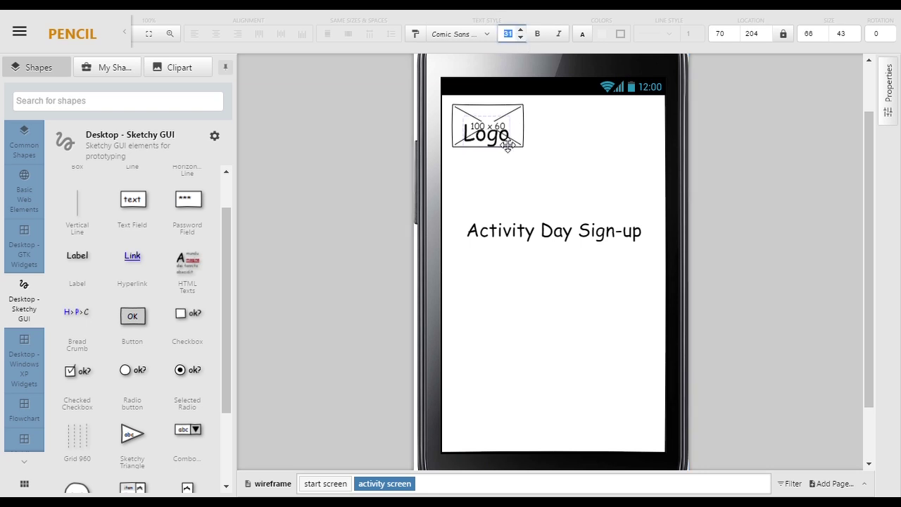
left_click_drag(510, 142, 513, 147)
left_click(520, 37)
left_click(520, 37)
left_click(521, 38)
Step: Shrink the Activity Day Sign-up title to 18 and place it beside the logo
left_click(581, 233)
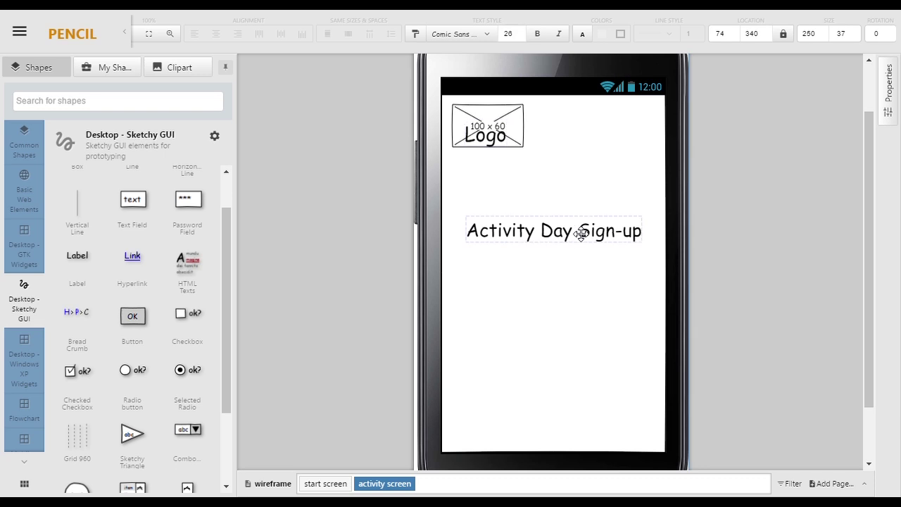
left_click(520, 37)
left_click(521, 37)
left_click(520, 37)
left_click(521, 38)
left_click(520, 37)
left_click(520, 37)
left_click(520, 38)
left_click(521, 37)
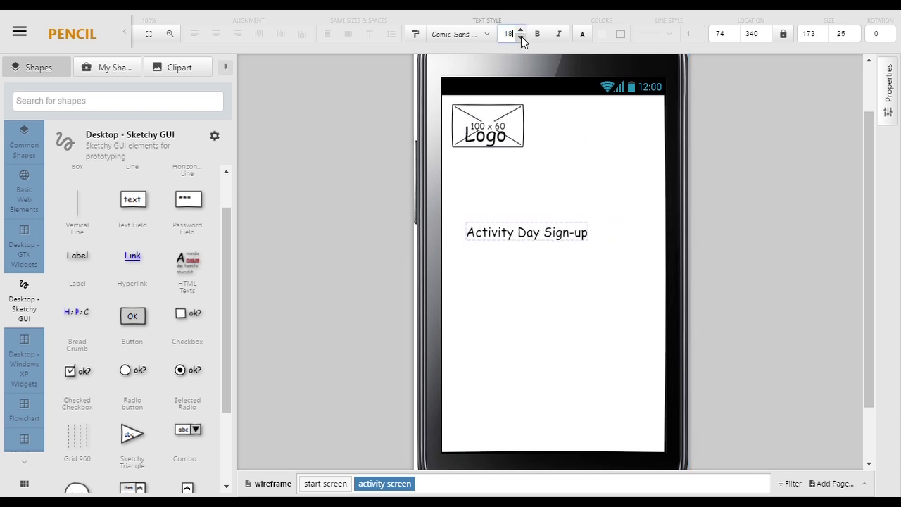
left_click_drag(538, 238, 603, 133)
left_click(586, 223)
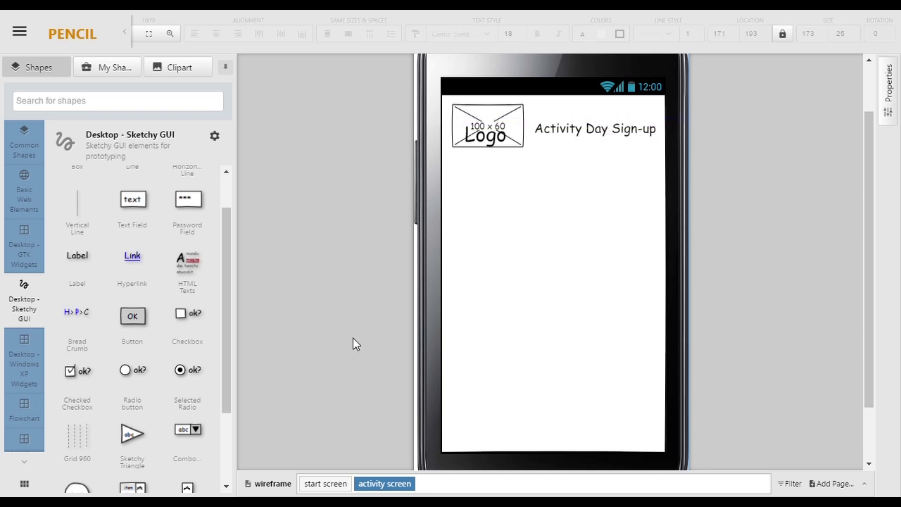
left_click_drag(222, 270, 226, 366)
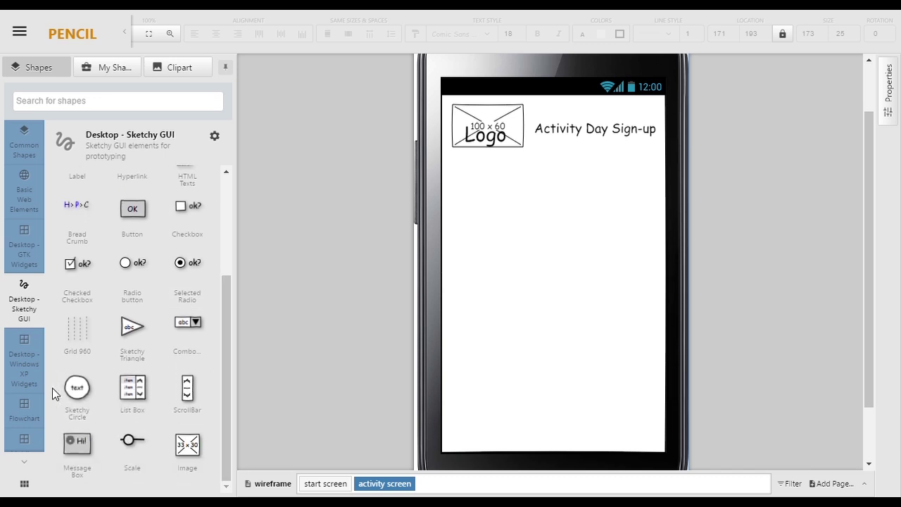
Step: Place a Basic Web Elements checkbox table below the header, sized 285×100 to fit the screen
left_click(32, 365)
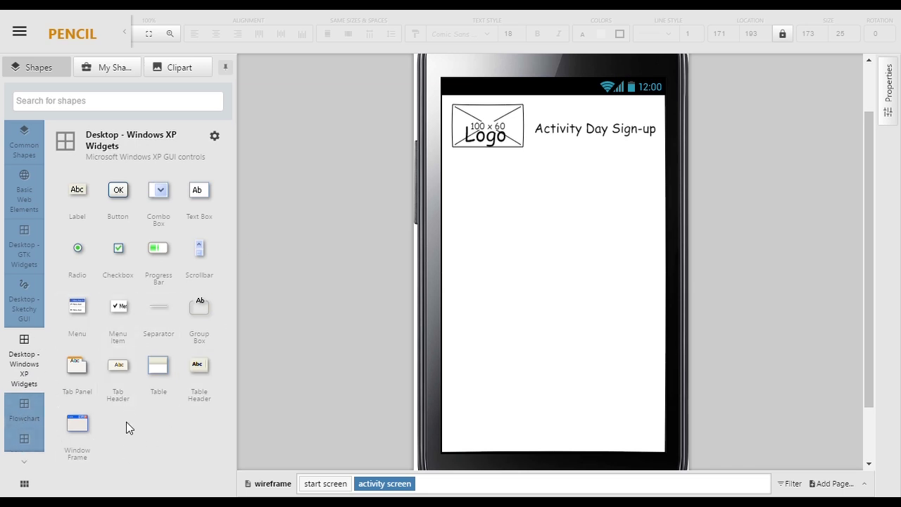
left_click(18, 253)
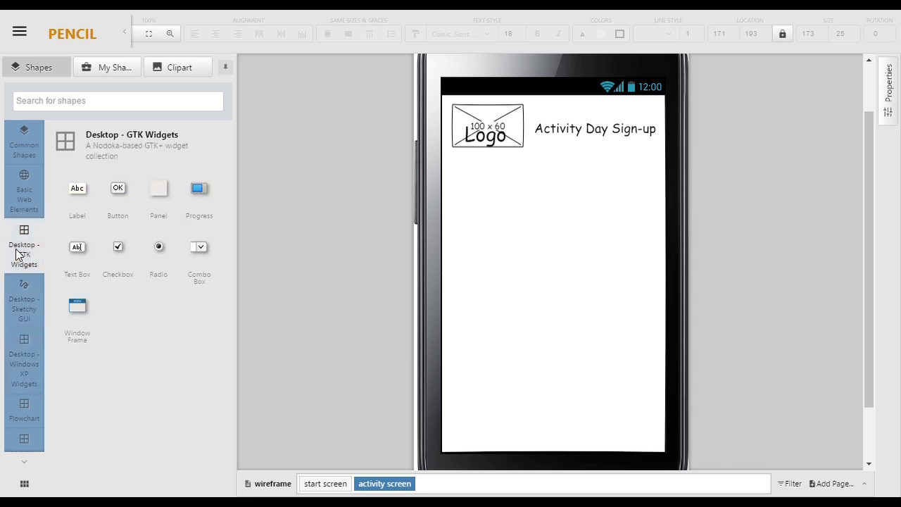
left_click(29, 201)
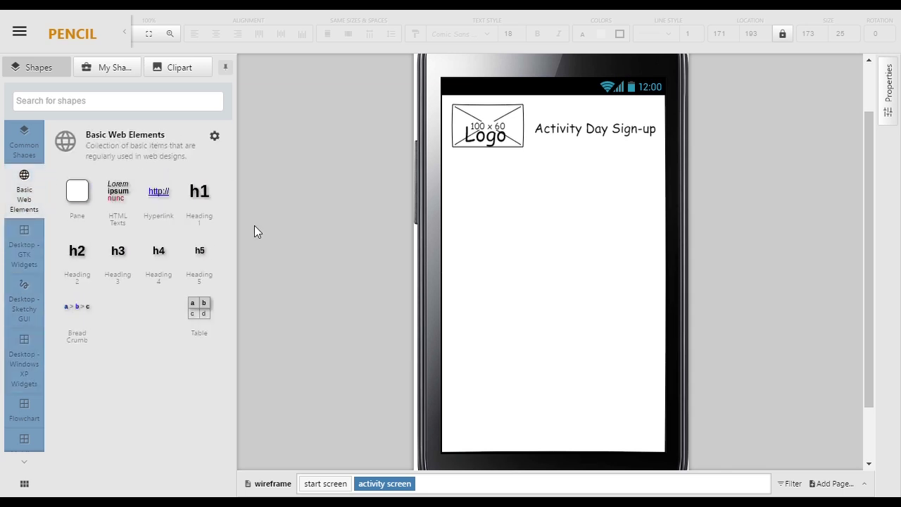
left_click_drag(197, 307, 578, 213)
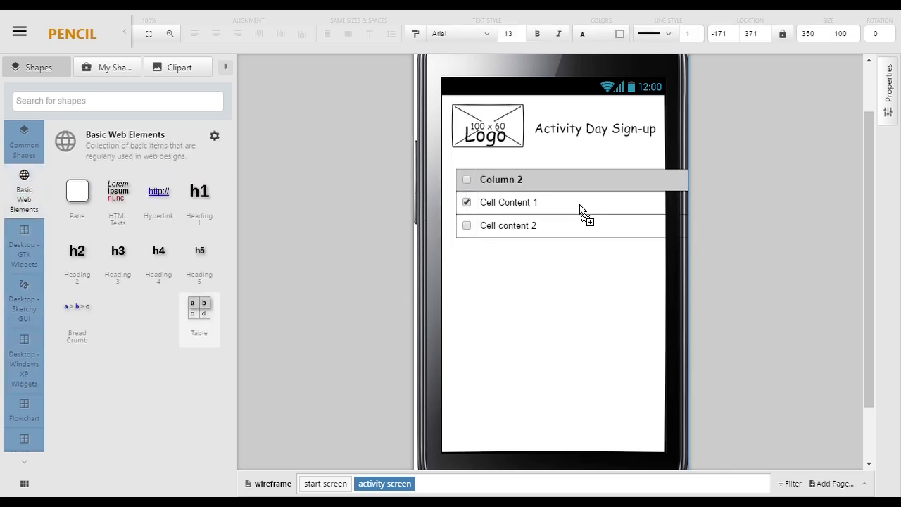
left_click_drag(580, 208, 584, 218)
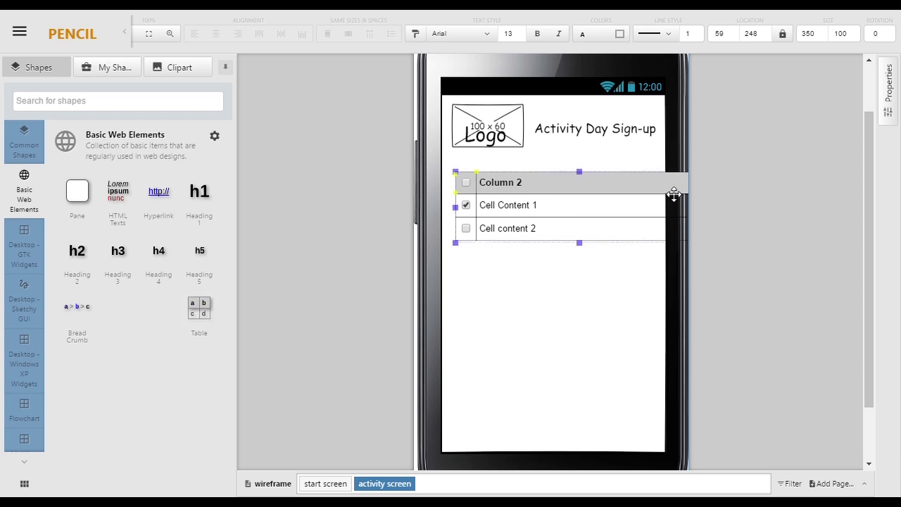
left_click_drag(674, 191, 627, 197)
mouse_move(665, 226)
left_mouse_down()
mouse_move(658, 211)
mouse_move(601, 217)
mouse_move(594, 213)
mouse_move(608, 193)
mouse_move(594, 193)
mouse_move(655, 213)
left_mouse_up()
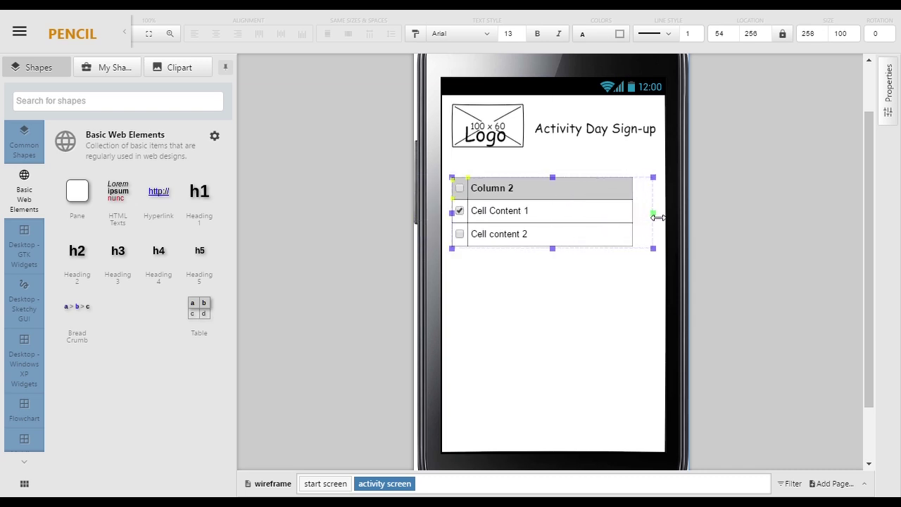
Step: Change the table header to 'Date | Location' and make the table taller
double_click(525, 197)
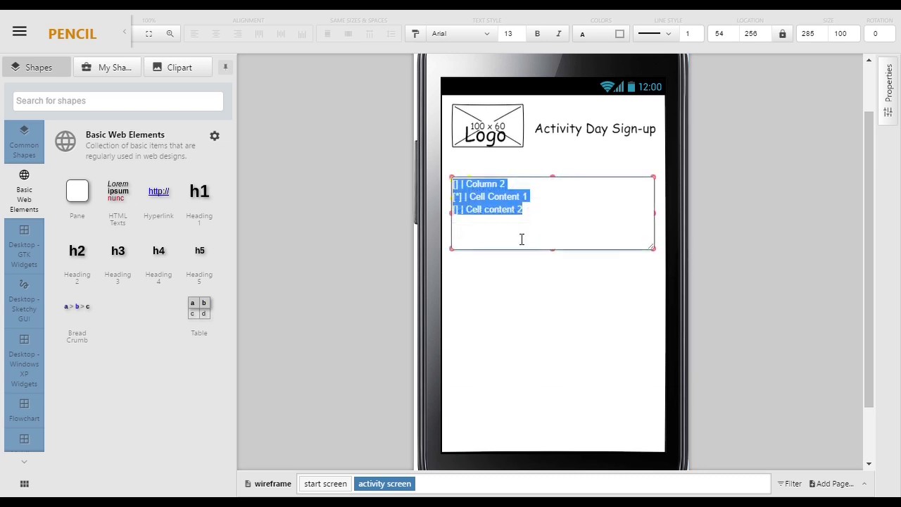
left_click(170, 34)
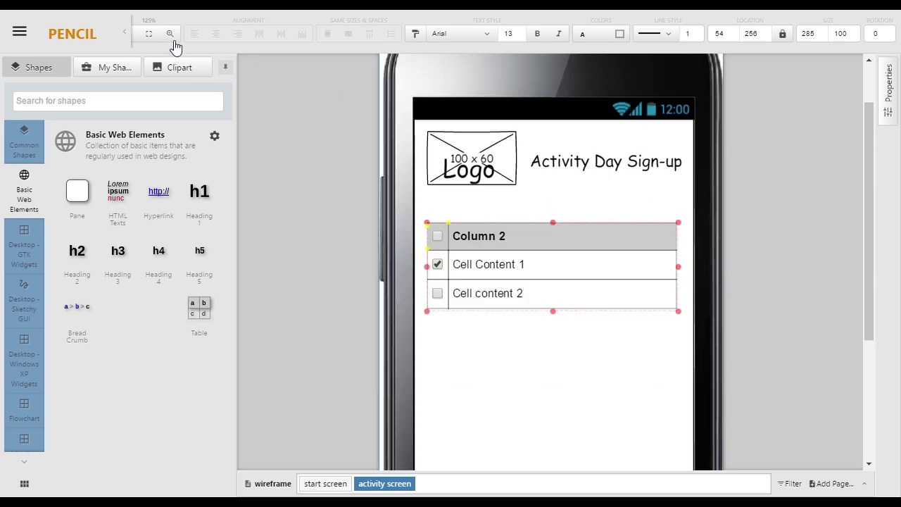
double_click(542, 244)
left_click(545, 269)
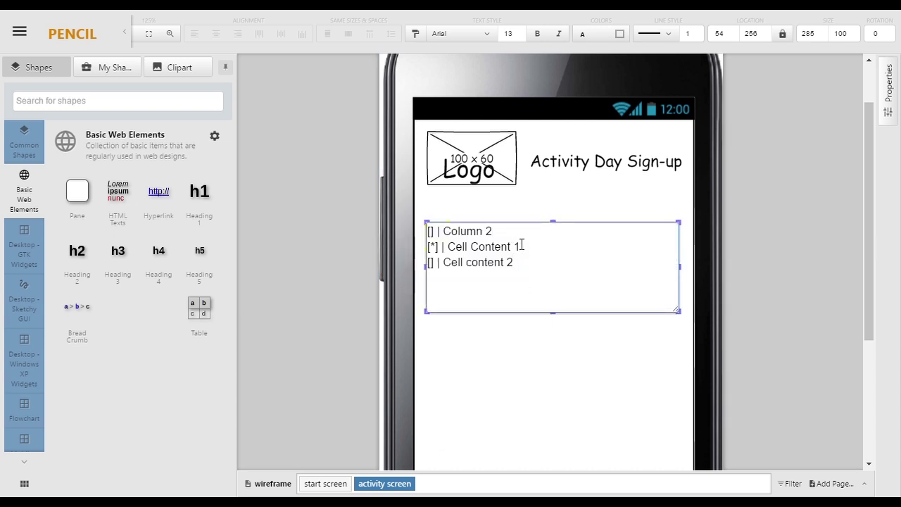
left_click_drag(500, 240, 452, 237)
type("Date | Location")
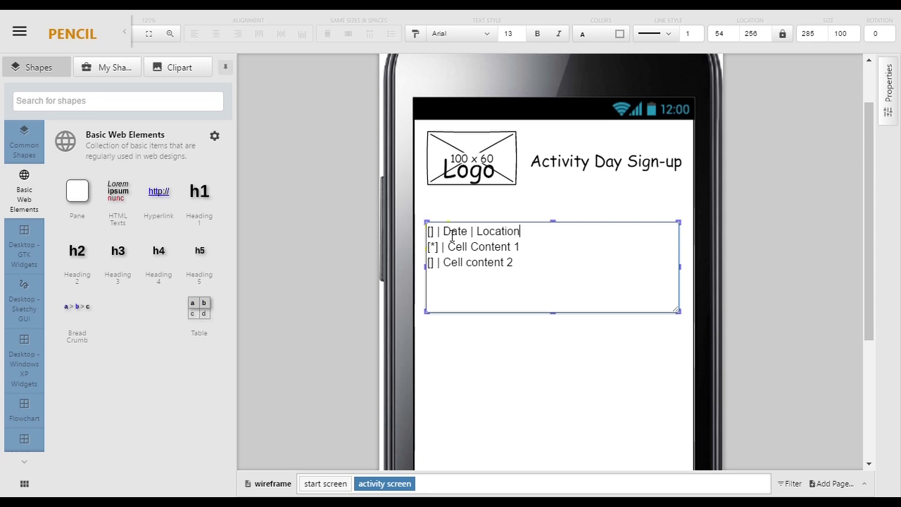
key("ctrl+Return")
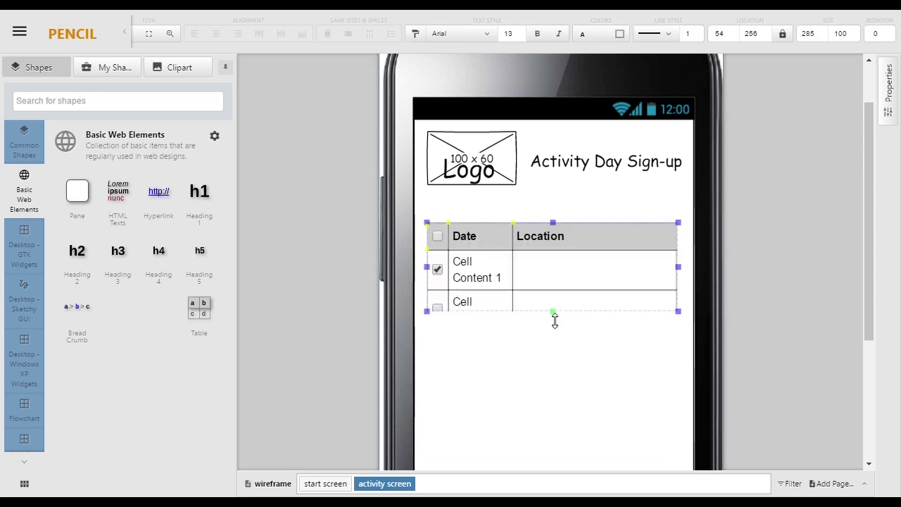
left_click_drag(553, 313, 555, 332)
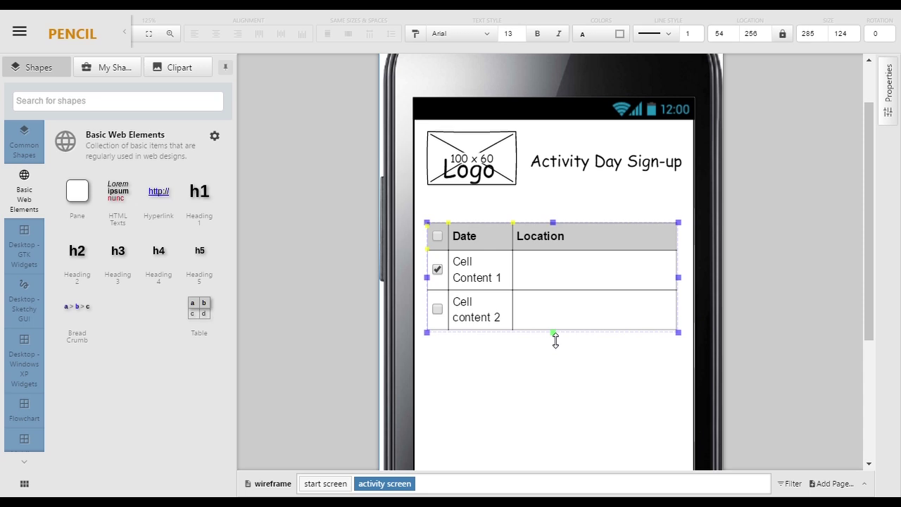
Step: Fill the rows with '12 March | Campus', '15 April | Campus' and the 26 April entry
double_click(553, 250)
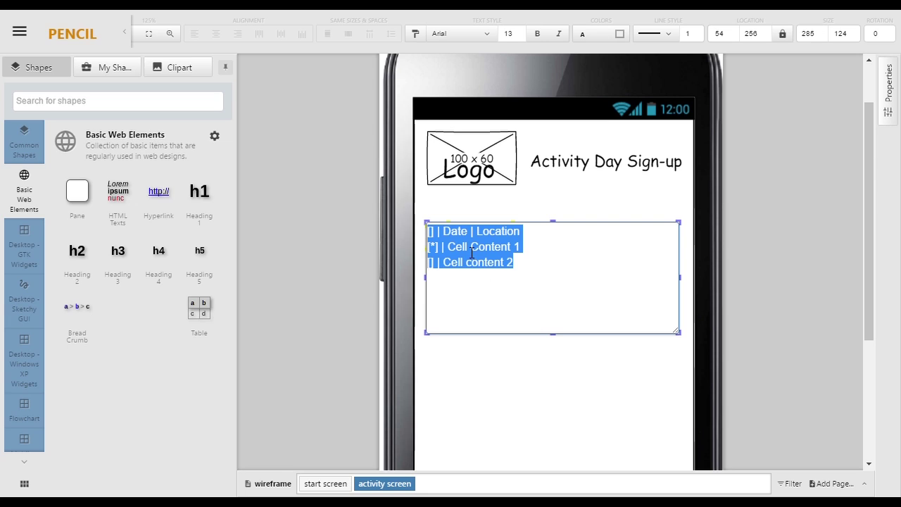
left_click_drag(532, 253, 457, 257)
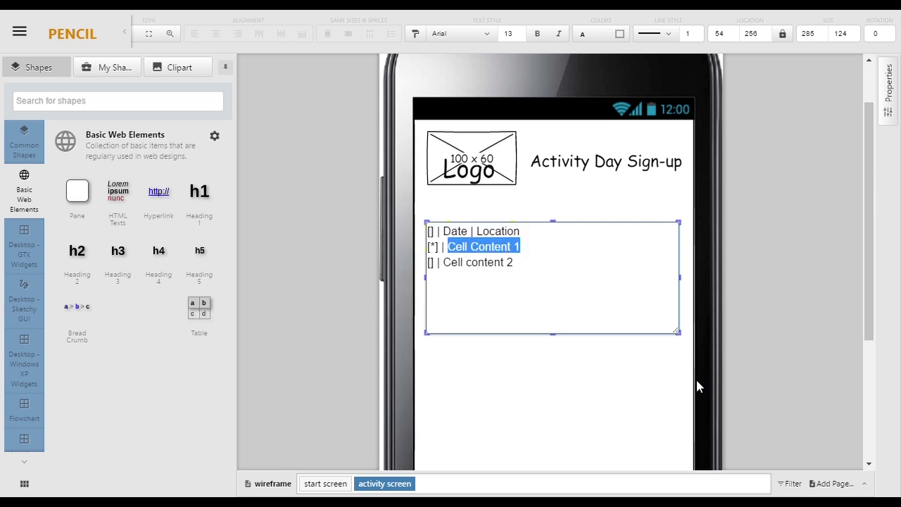
type("12 March")
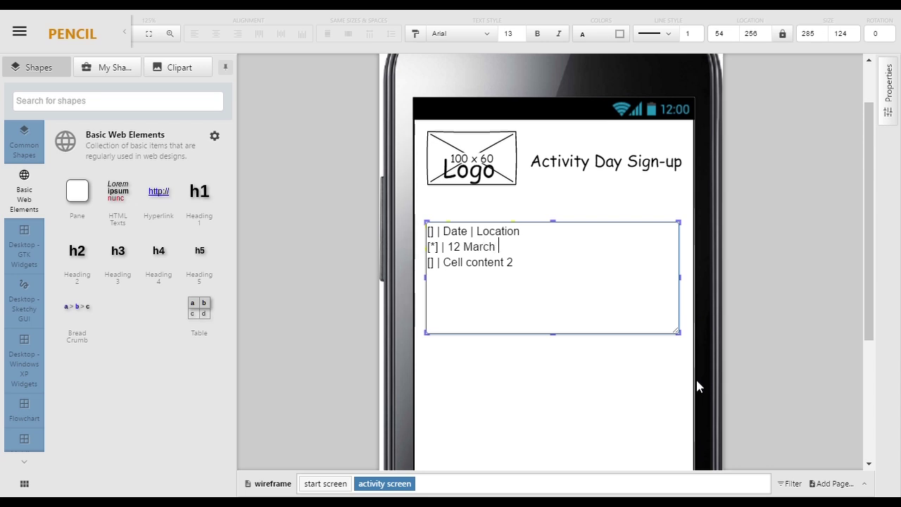
type(" | Campus 1")
left_click_drag(518, 266, 456, 273)
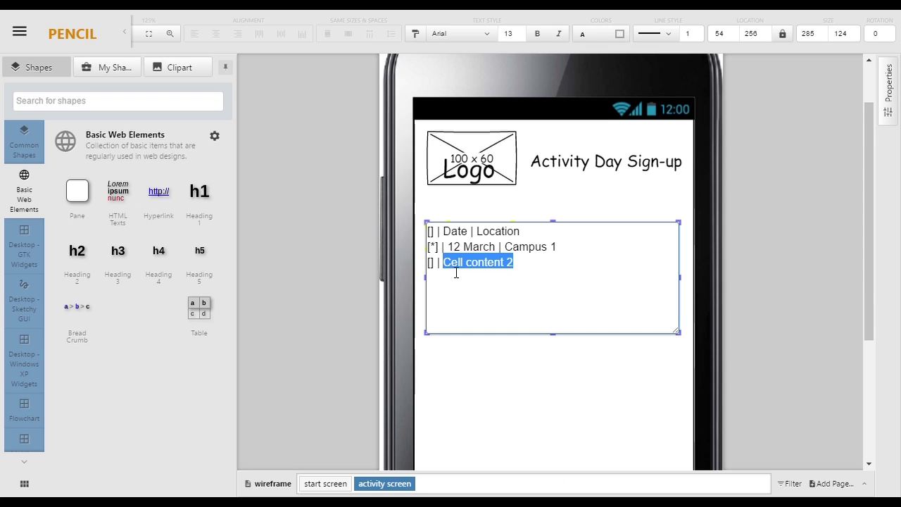
type("15 April")
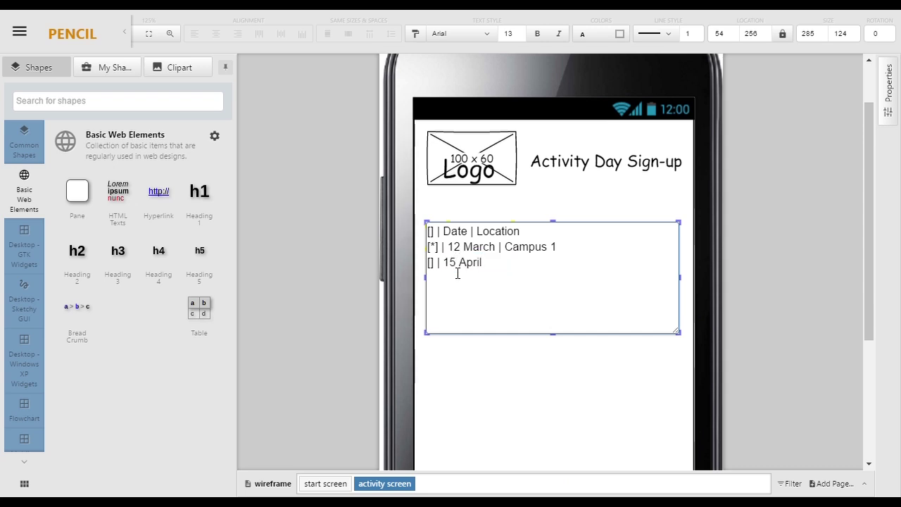
type(" |")
type(" Camp")
type("Campus")
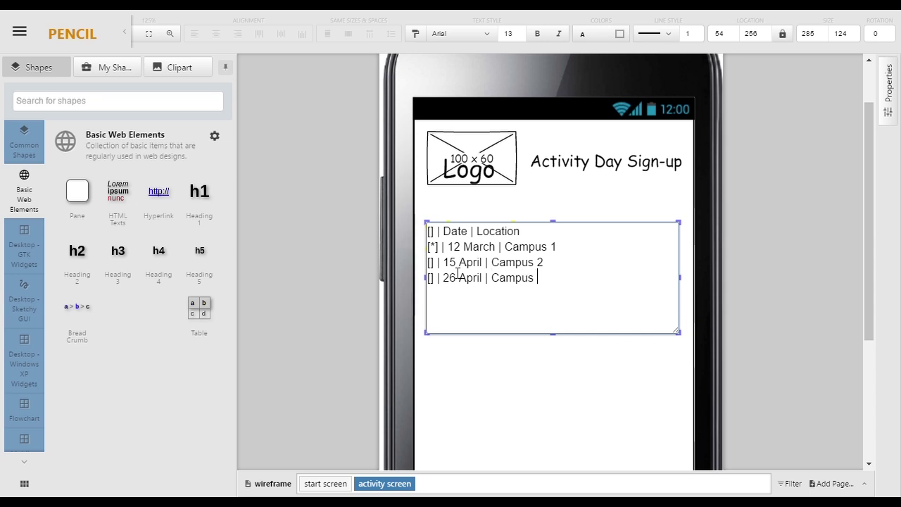
key("ctrl+Return")
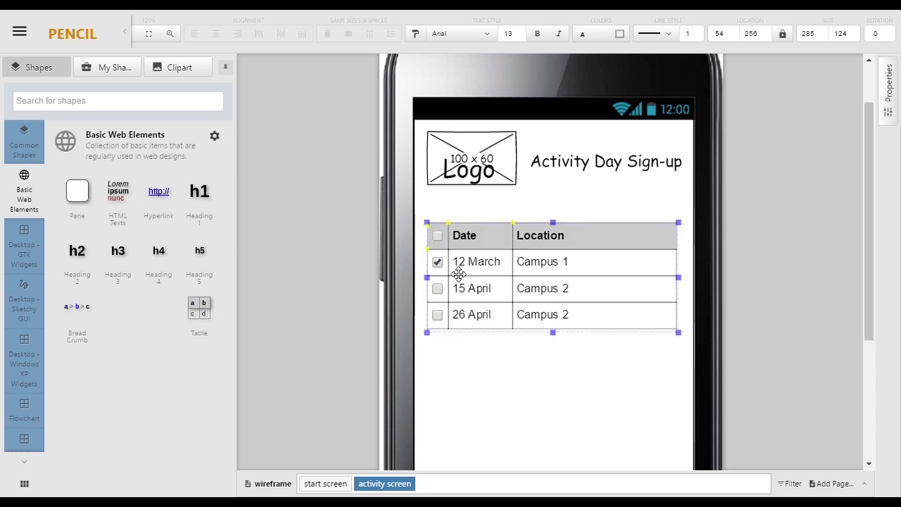
left_click(603, 455)
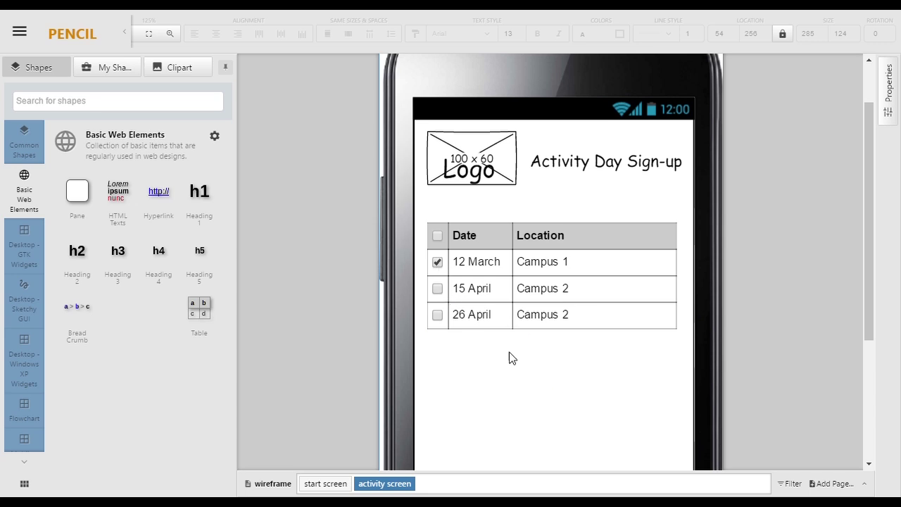
Step: Move the checkmark from the 12 March row to the 15 April row
left_click(558, 293)
double_click(559, 292)
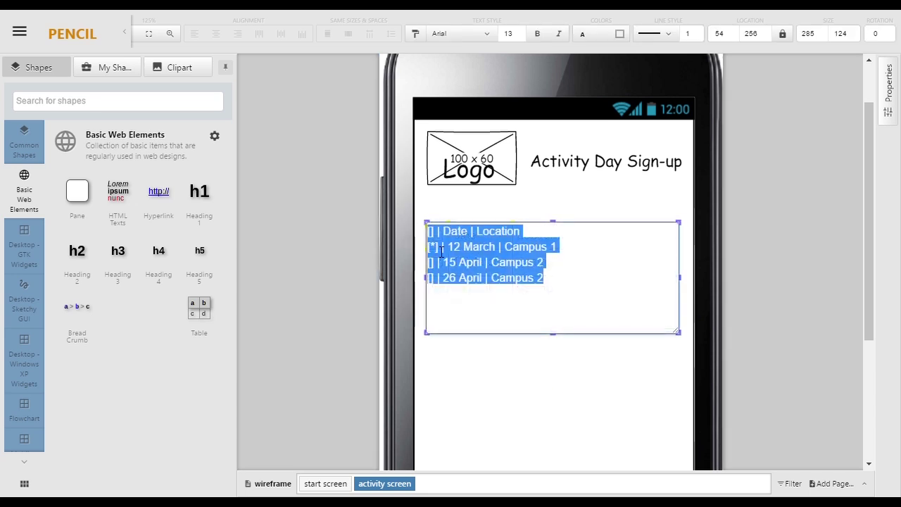
left_click(463, 304)
key("BackSpace")
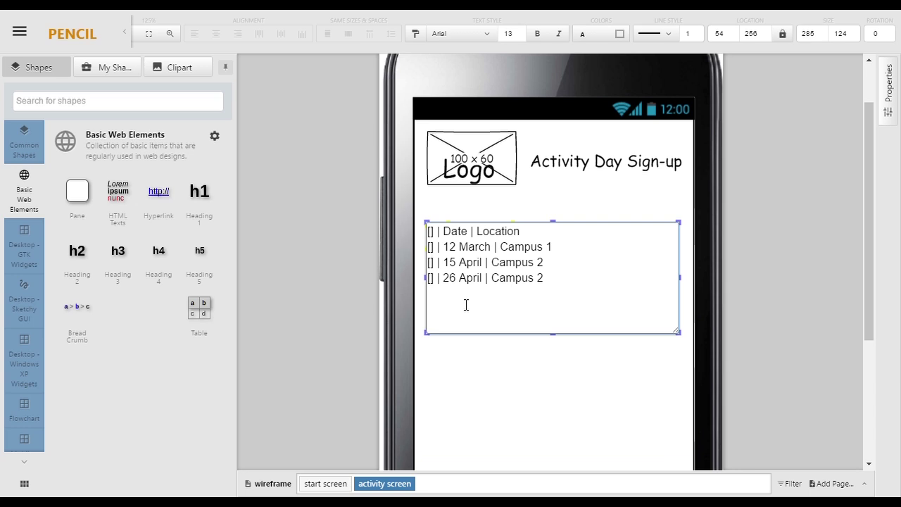
type("*")
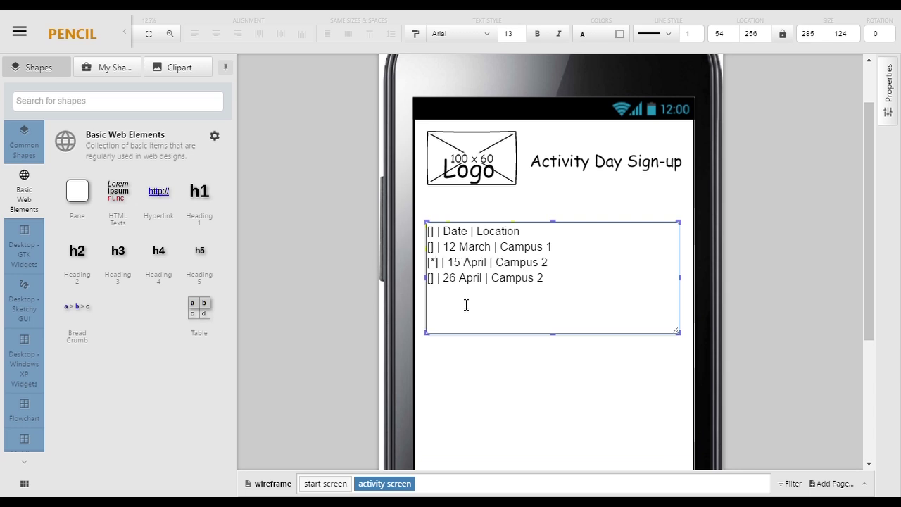
left_click(583, 389)
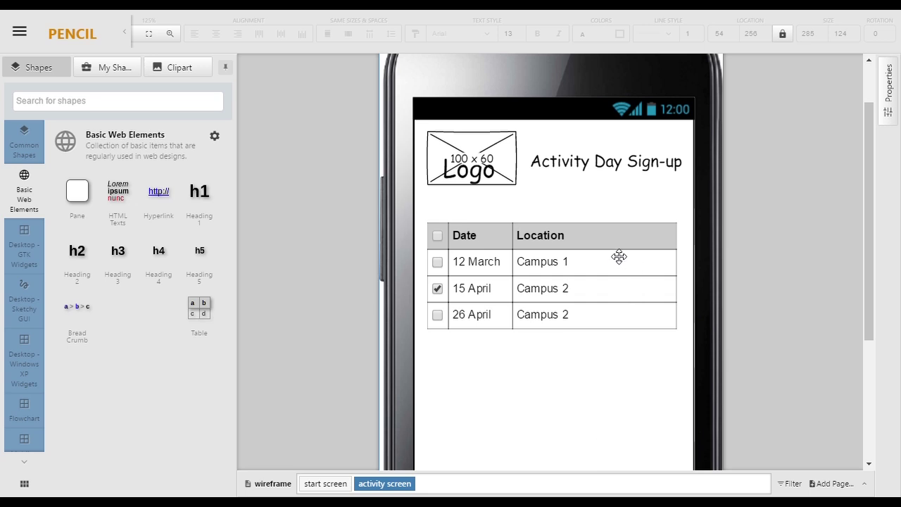
left_click_drag(610, 244, 620, 243)
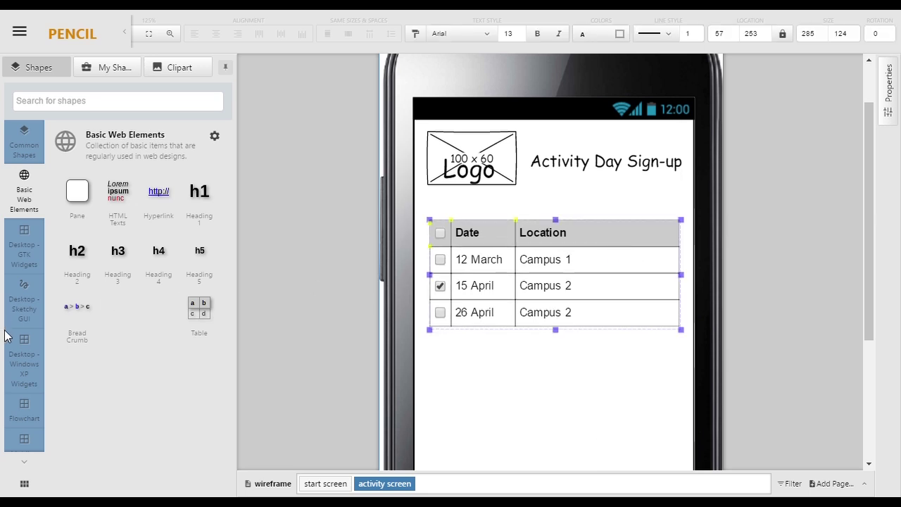
Step: Add a Sketchy GUI scrollbar on the table's right edge matched to its height, plus a 200×150 box
left_click(22, 304)
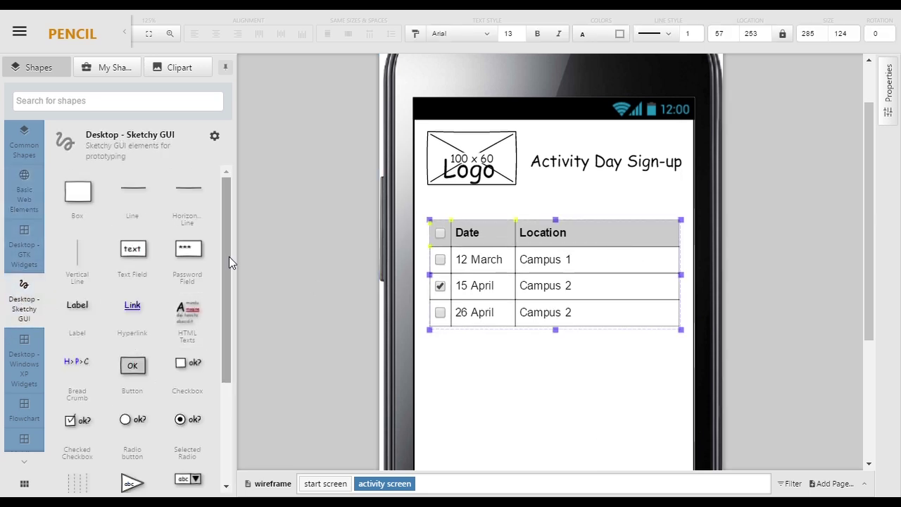
left_click_drag(226, 259, 225, 418)
left_click_drag(445, 348, 678, 312)
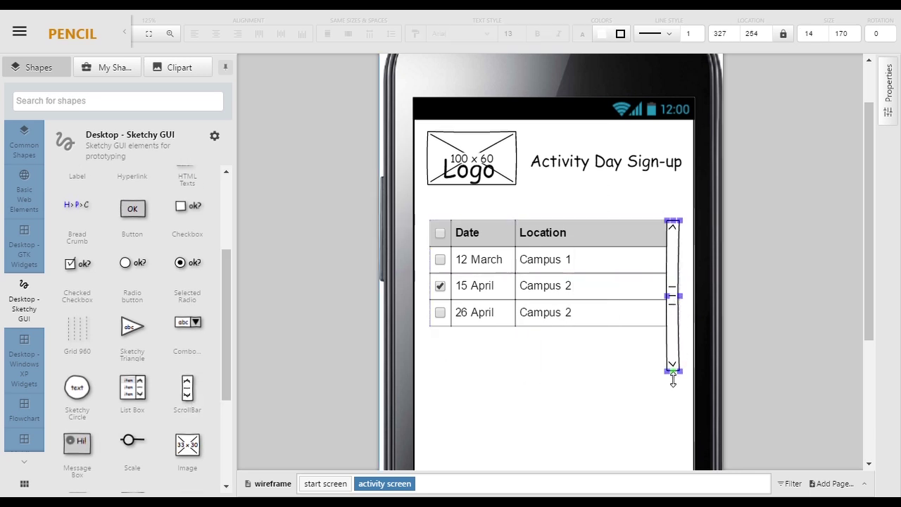
left_click_drag(673, 371, 673, 326)
left_click(612, 388)
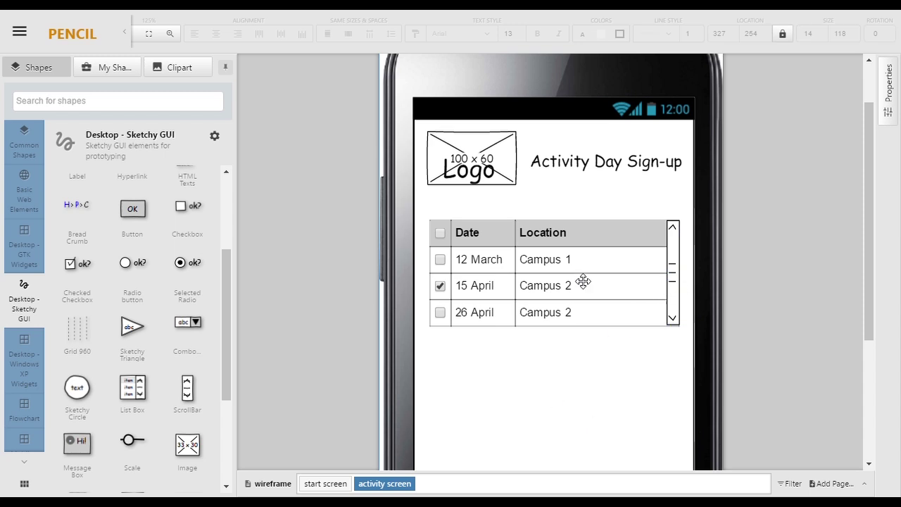
left_click_drag(228, 274, 238, 186)
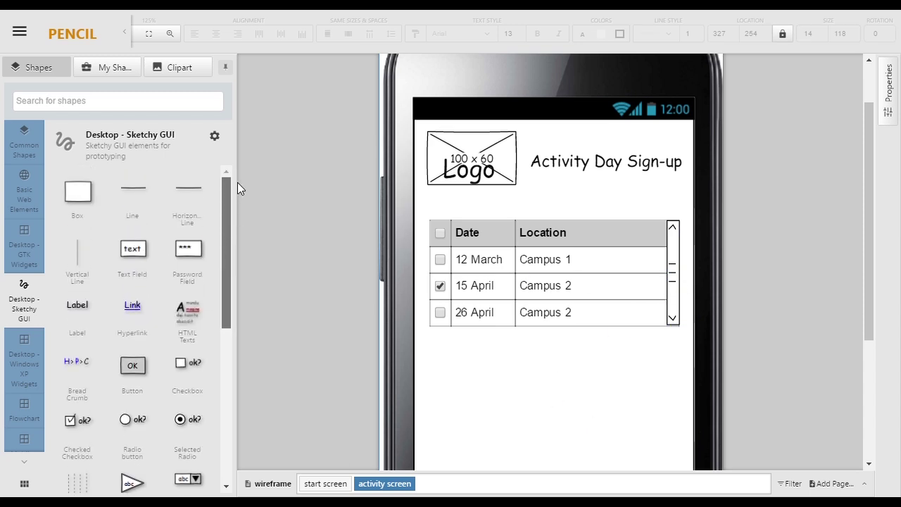
left_click_drag(77, 191, 521, 339)
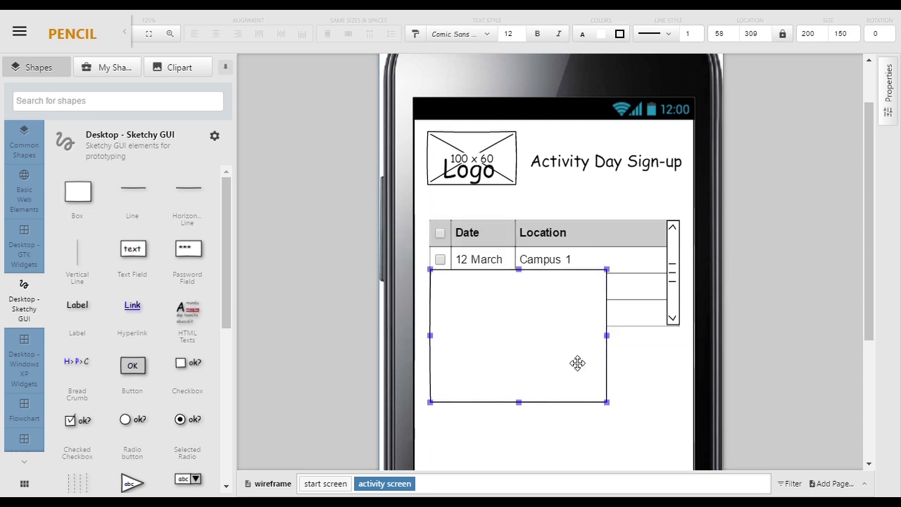
Step: Give the box a blue fill and a white border
left_click_drag(607, 403, 679, 299)
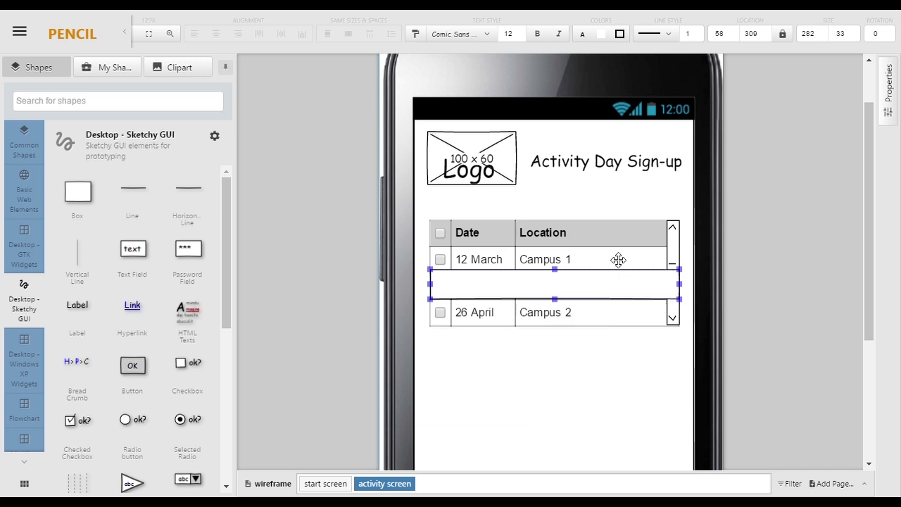
left_click(622, 35)
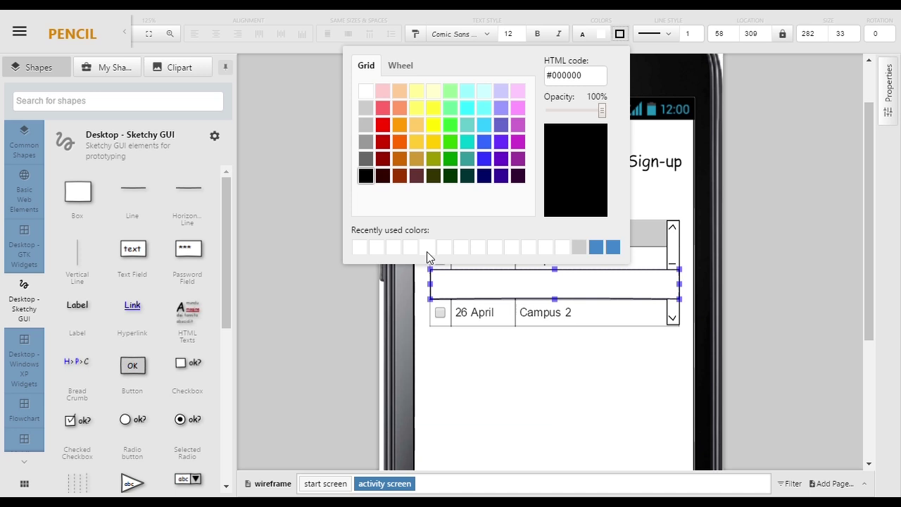
left_click(484, 141)
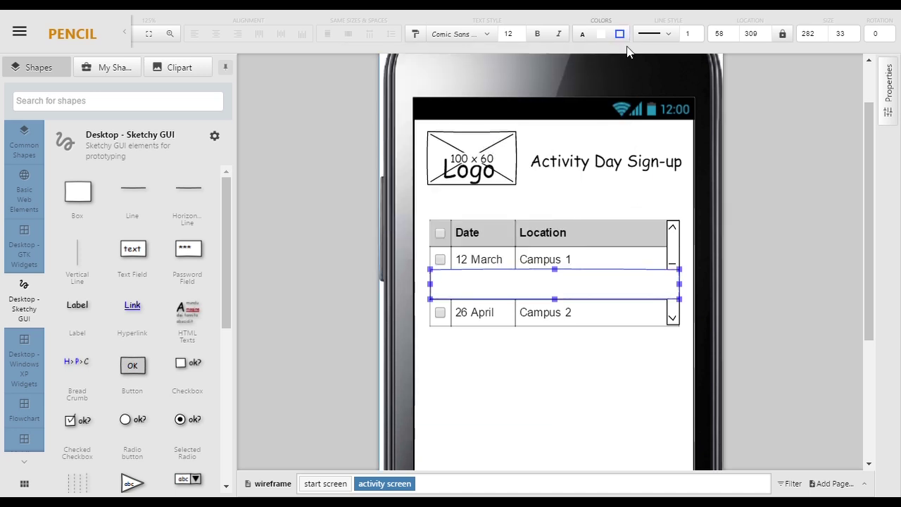
left_click(602, 35)
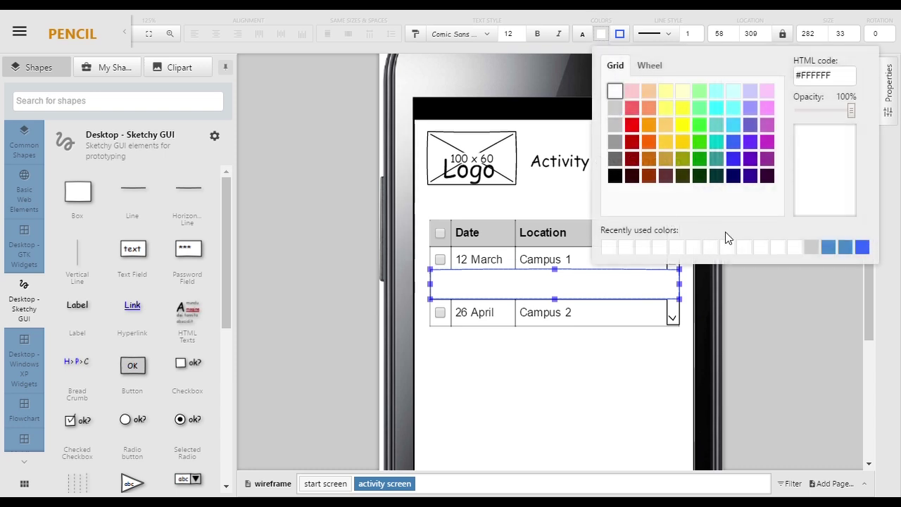
left_click(828, 247)
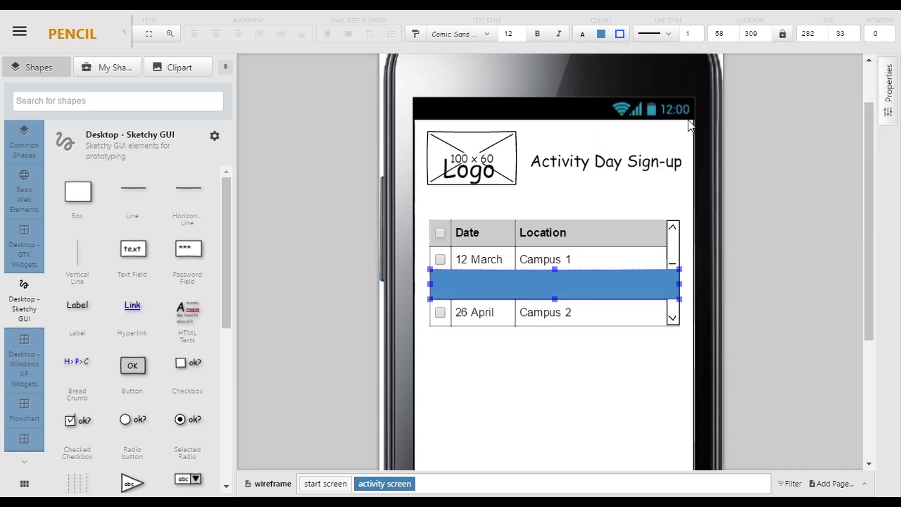
left_click(620, 35)
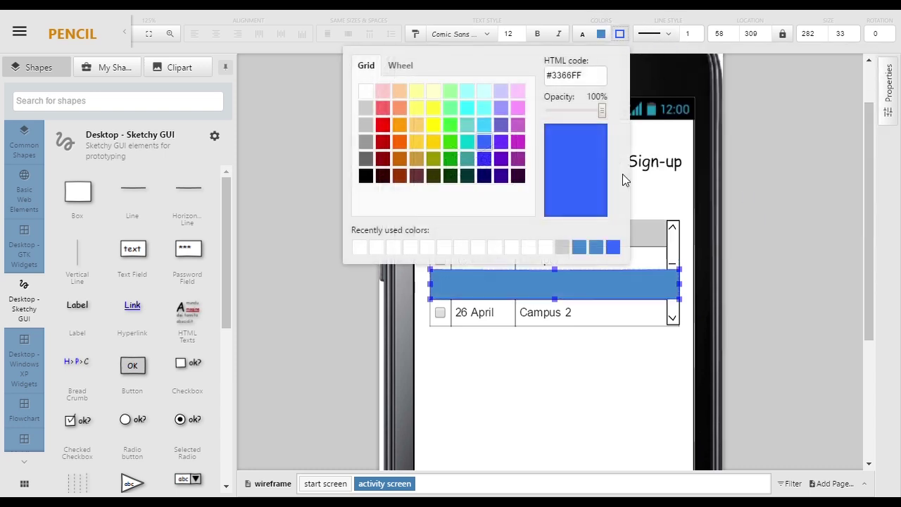
left_click(366, 90)
Step: Set the box's fill opacity to 46% and fit it over the 15 April row as a 283×30 bar
left_click(601, 33)
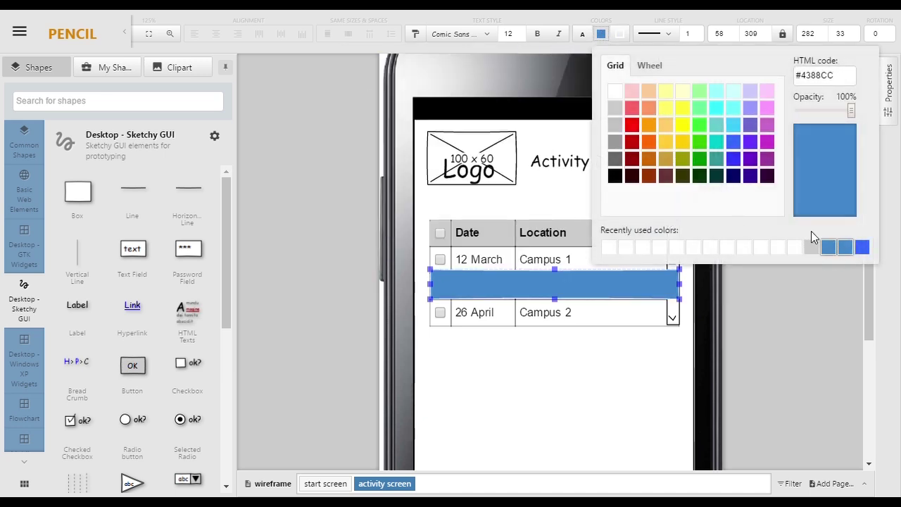
left_click_drag(848, 109, 817, 110)
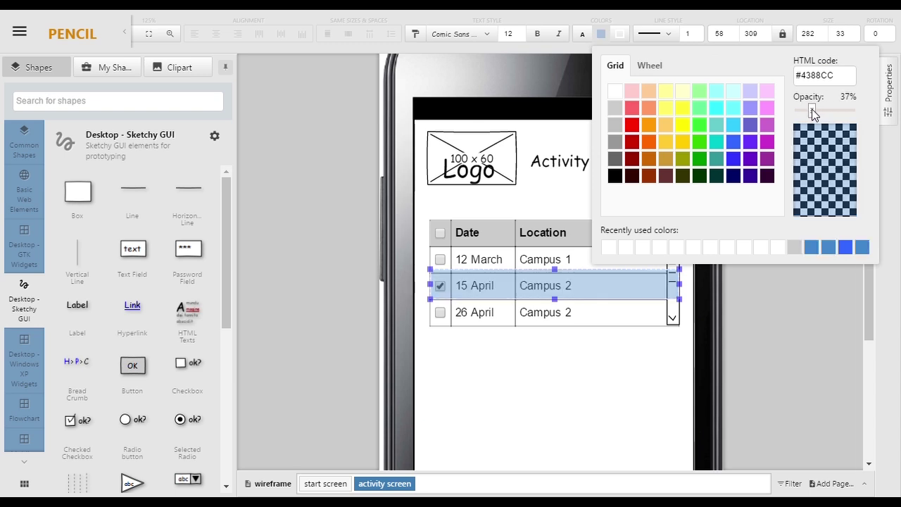
left_click_drag(807, 109, 753, 233)
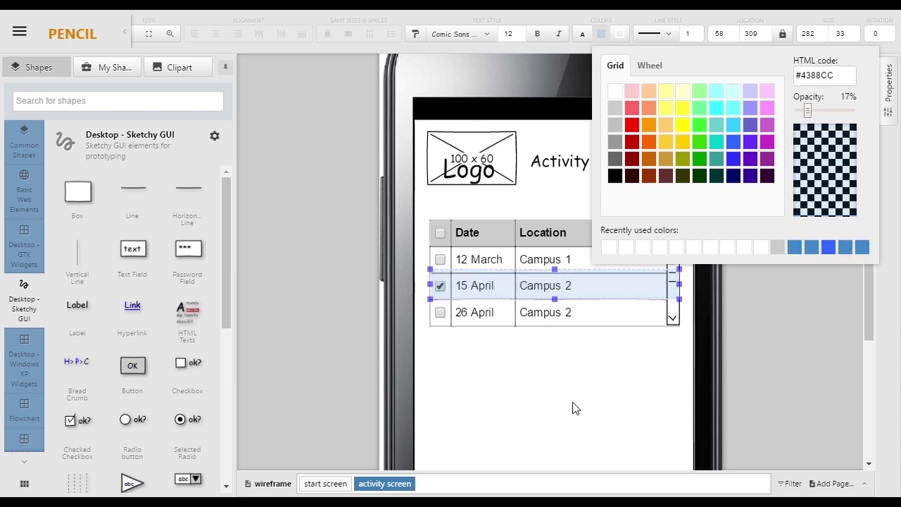
left_click_drag(812, 111, 823, 110)
left_click(619, 363)
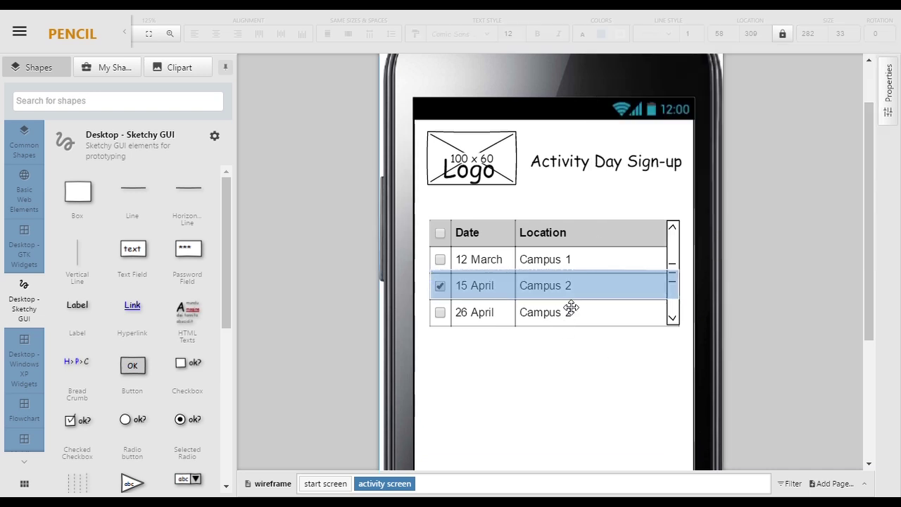
mouse_move(569, 298)
left_mouse_down()
mouse_move(557, 286)
mouse_move(572, 295)
left_mouse_up()
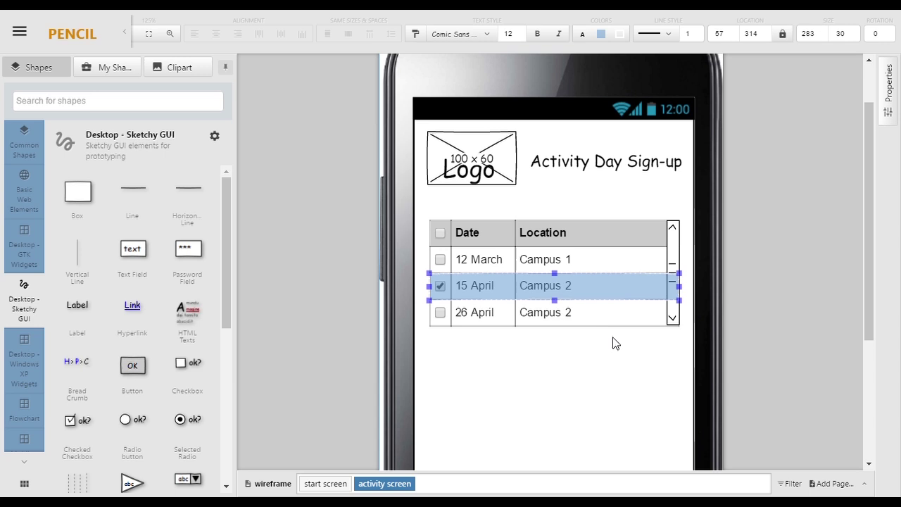
Step: Bring the scrollbar forward so it sits in front of the highlight bar
left_click(680, 254)
right_click(681, 254)
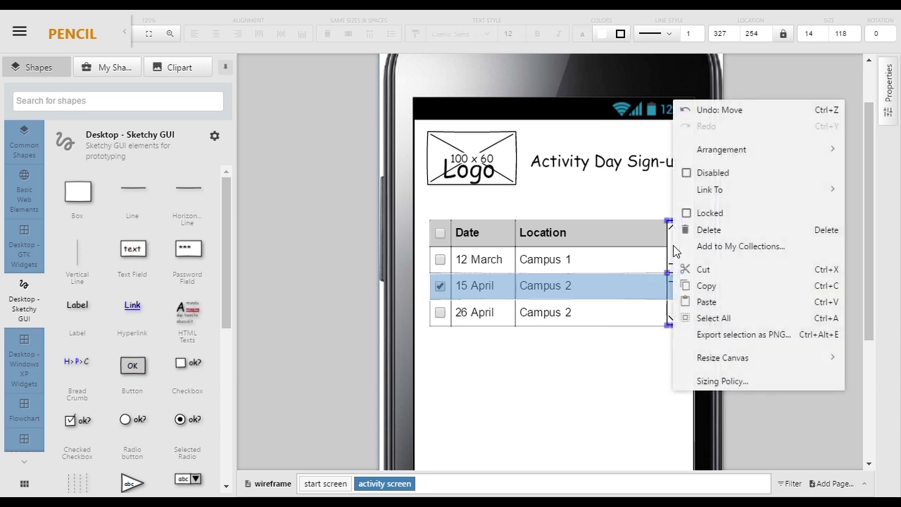
mouse_move(711, 153)
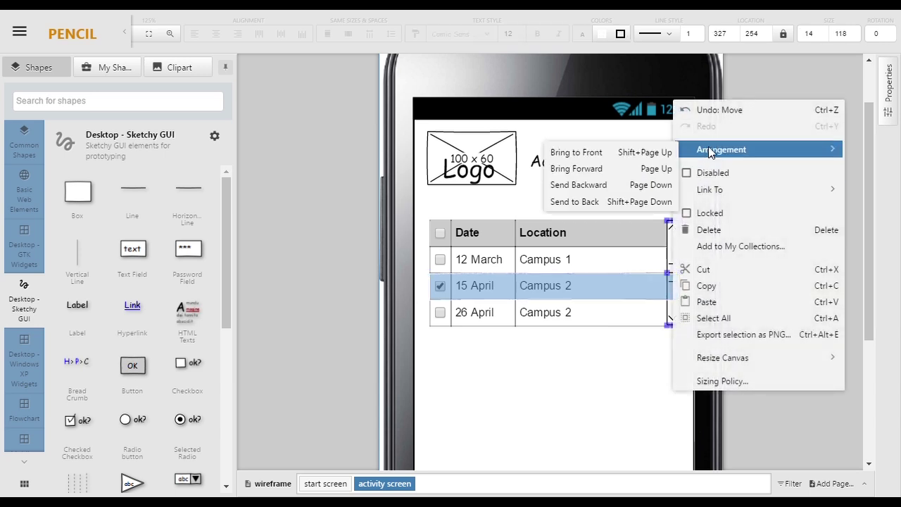
left_click(592, 170)
left_click(578, 389)
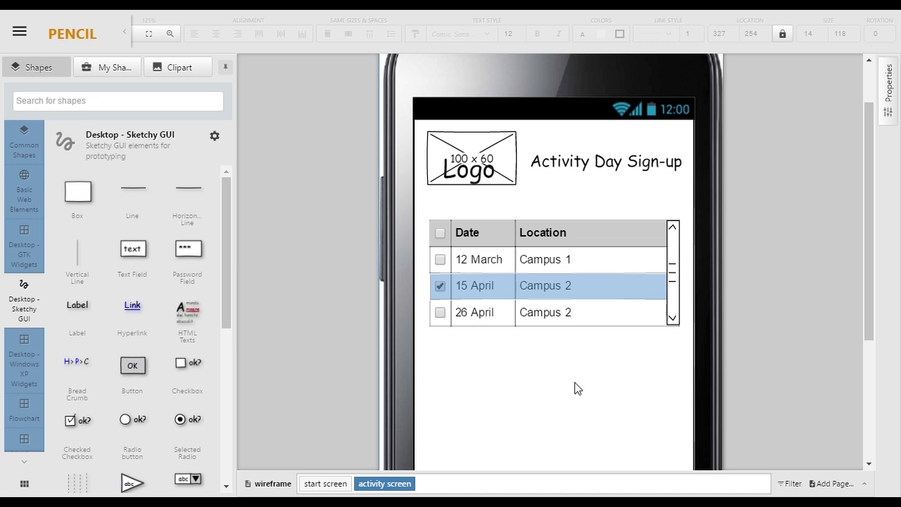
scroll(577, 389, "down", 3)
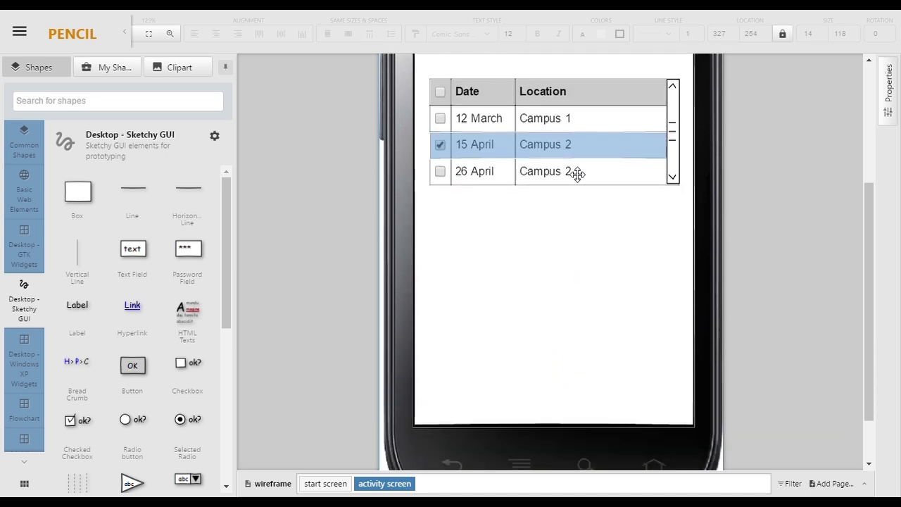
Step: Duplicate the blue 15 April row highlight and stretch the copy into a tall panel below the table
left_click(564, 148)
key("ctrl+v")
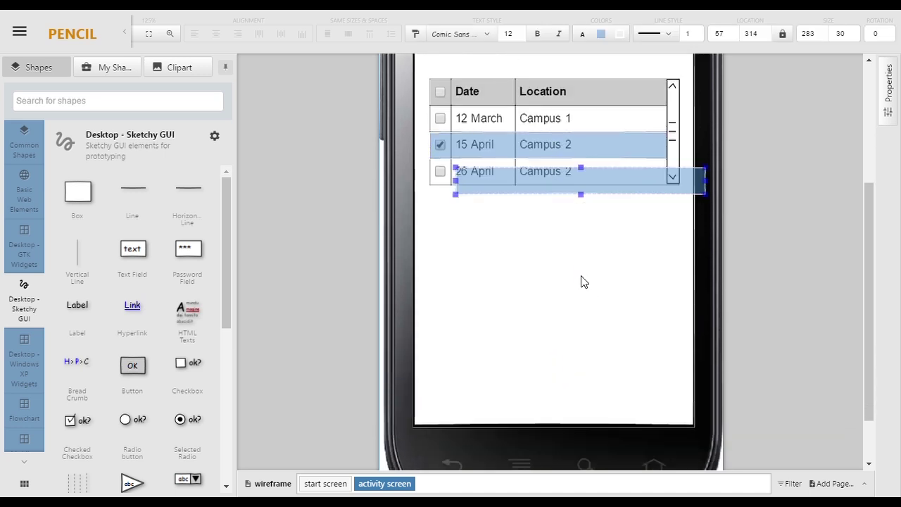
left_click_drag(594, 187, 561, 382)
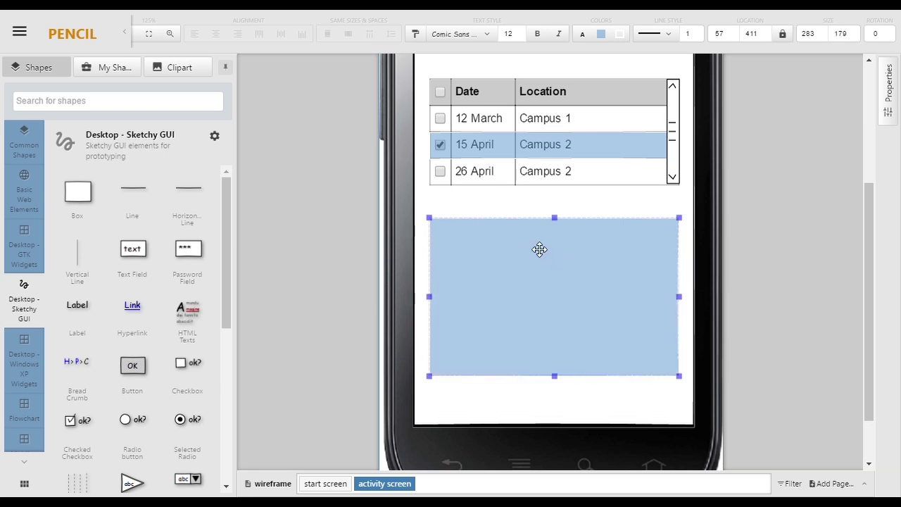
left_click(496, 200)
Step: Copy the Activity Day Sign-up title into the panel and edit it to 'Activities on 15 April'
scroll(549, 328, "up", 2)
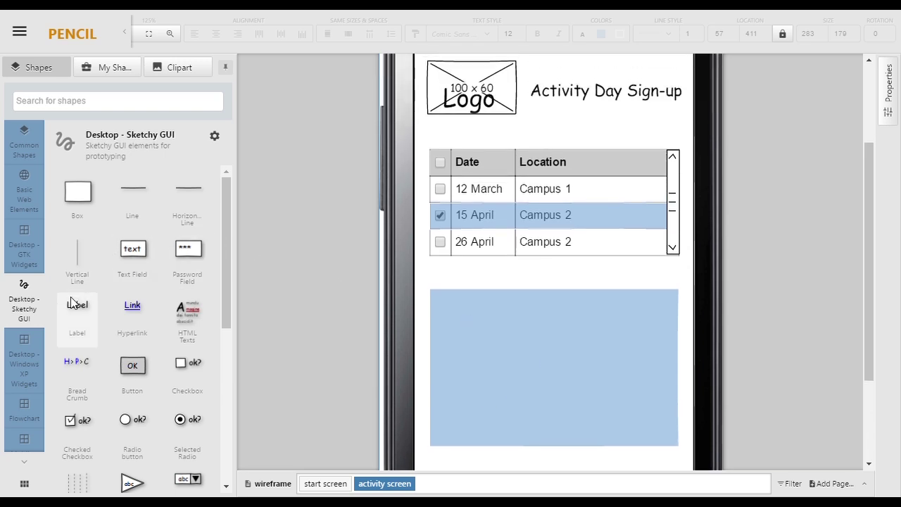
left_click(572, 97)
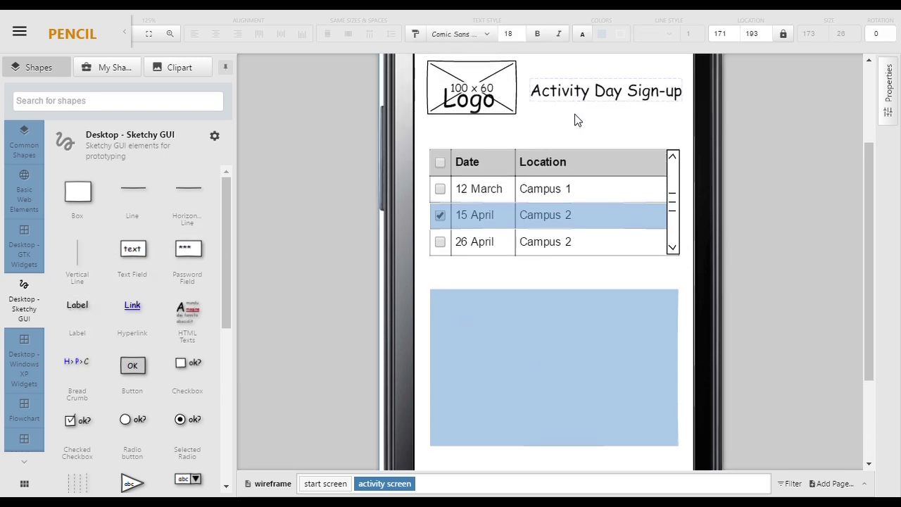
key("ctrl+c")
key("ctrl+v")
left_click_drag(603, 130, 485, 308)
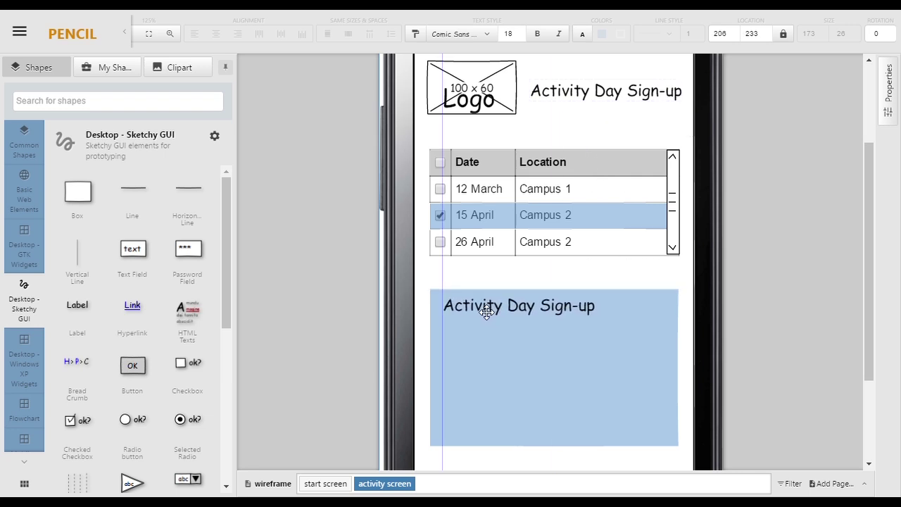
double_click(533, 312)
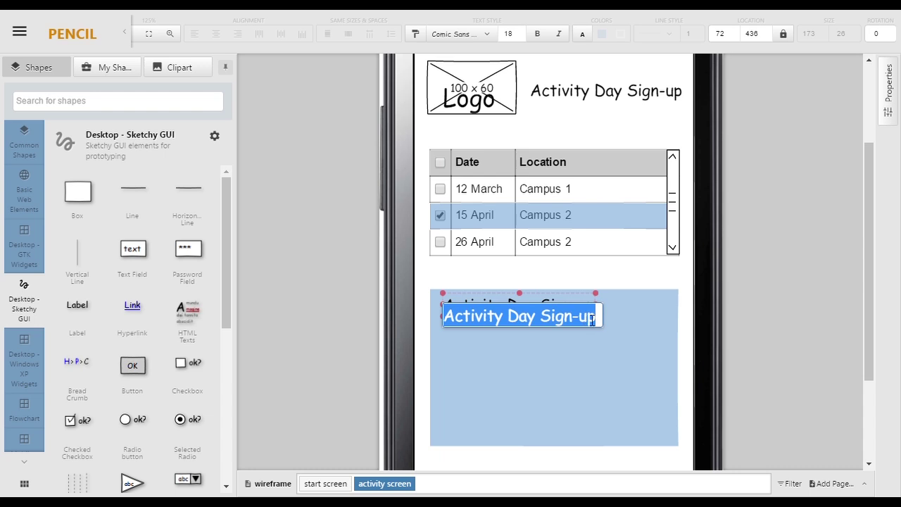
left_click_drag(592, 319, 505, 327)
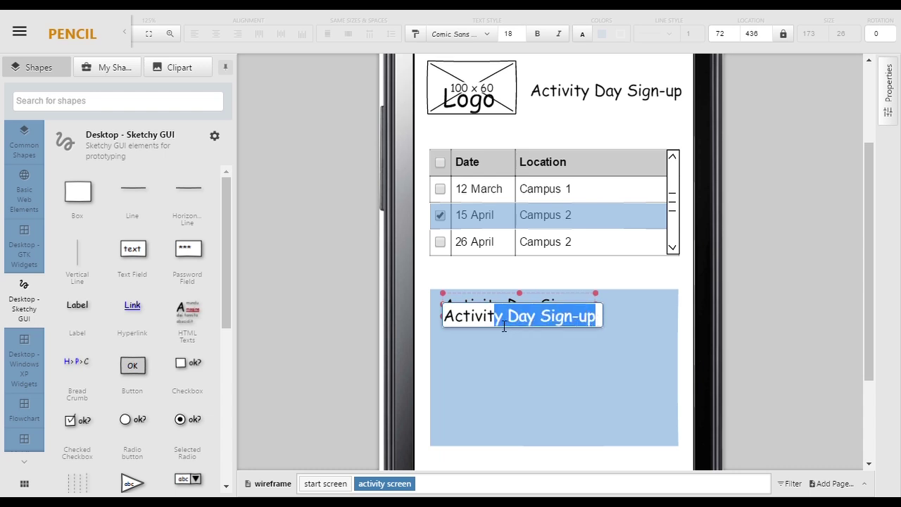
type("ies on")
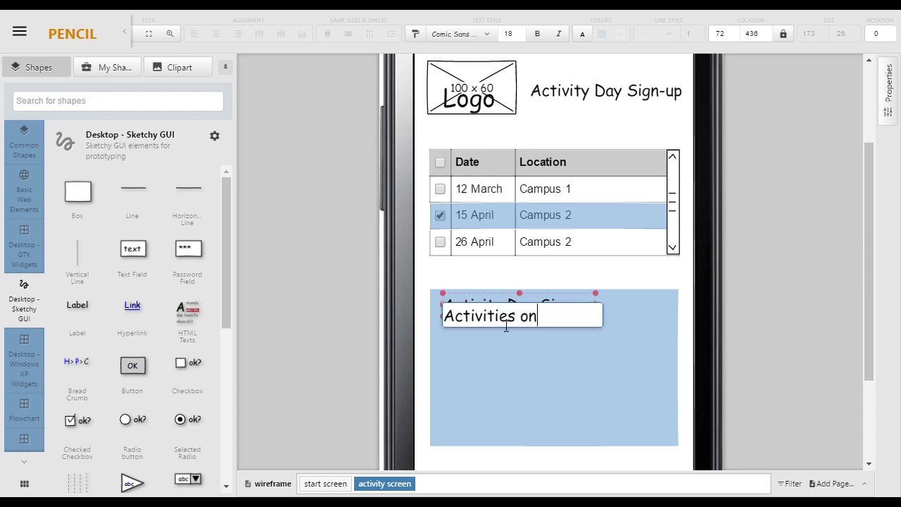
type(" 15 April")
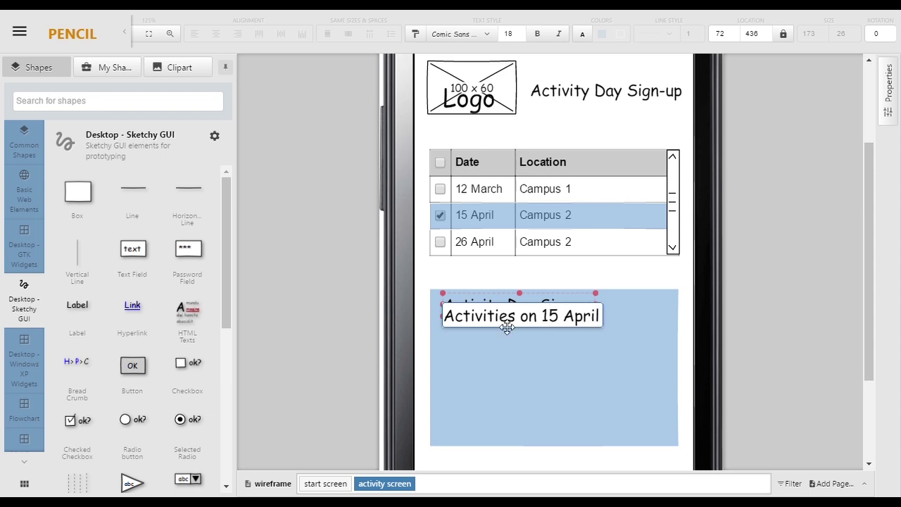
key("Return")
left_click(553, 384)
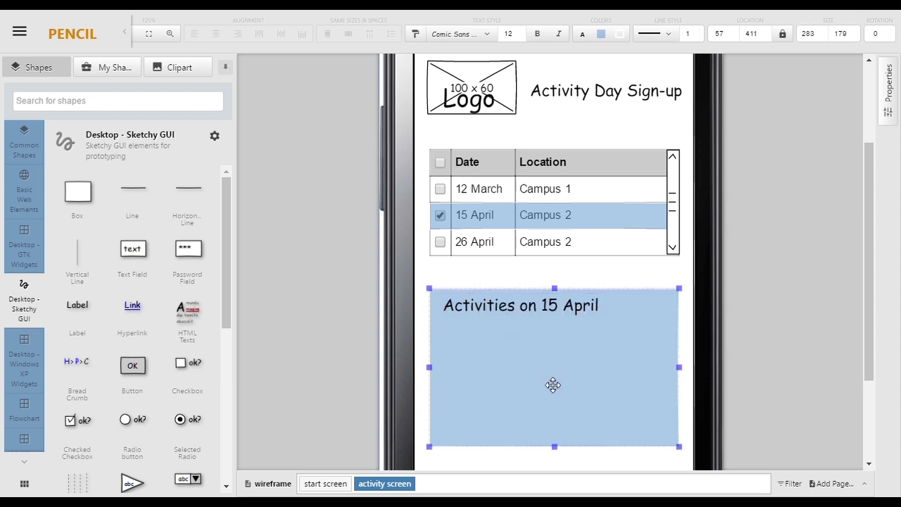
Step: Add two radio options labelled 'Activity one' and 'Activity two' inside the blue panel
left_click(498, 276)
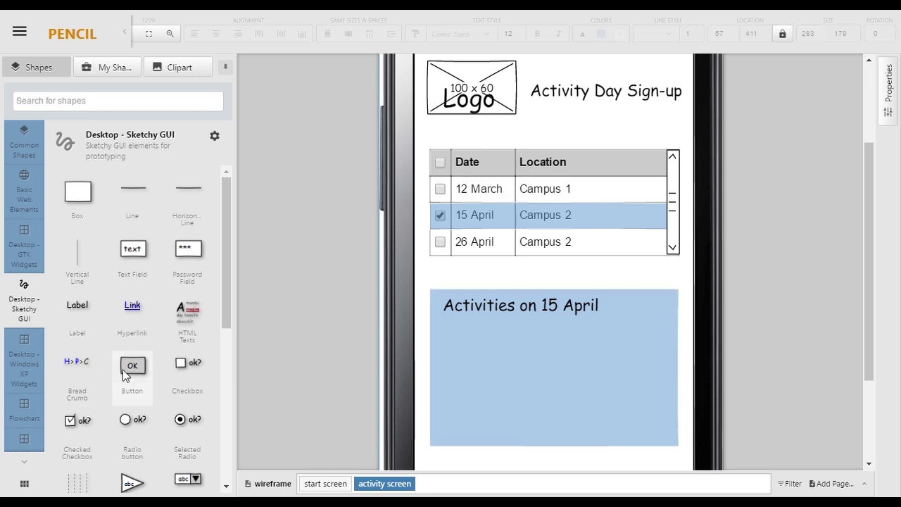
left_click_drag(127, 423, 489, 340)
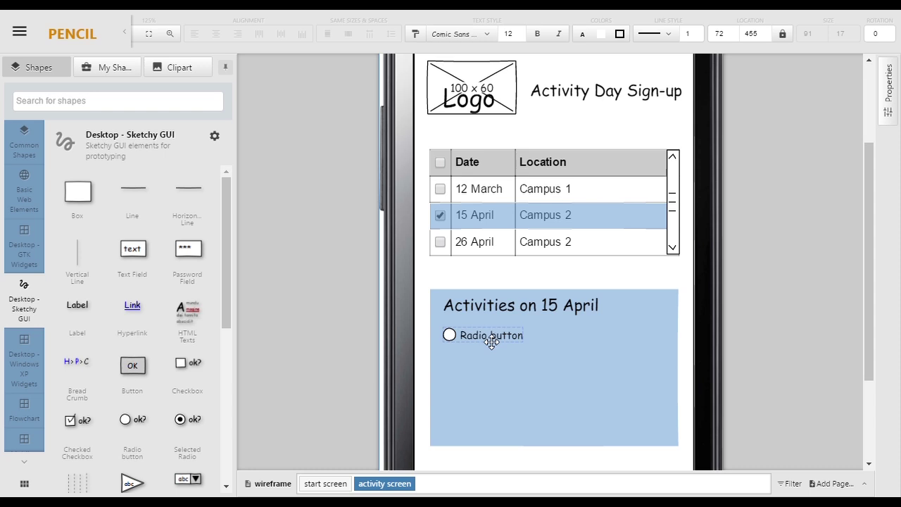
double_click(503, 345)
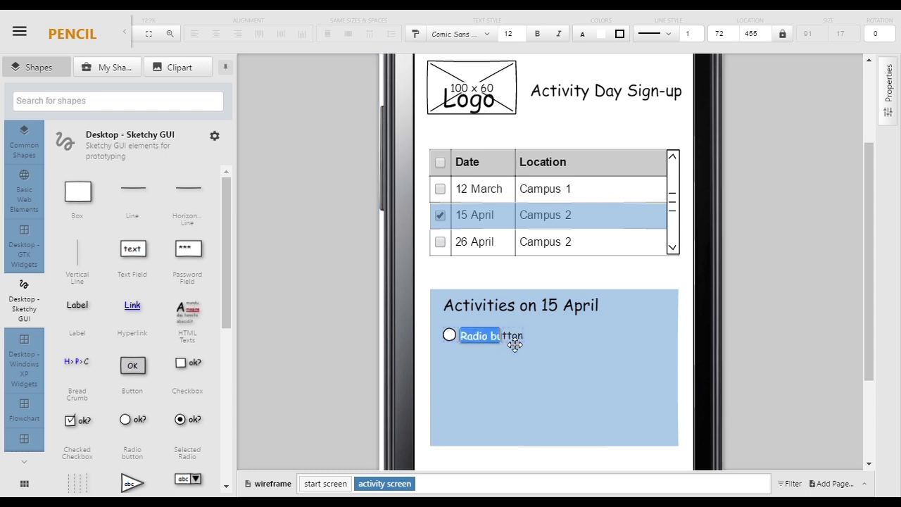
type("Acti")
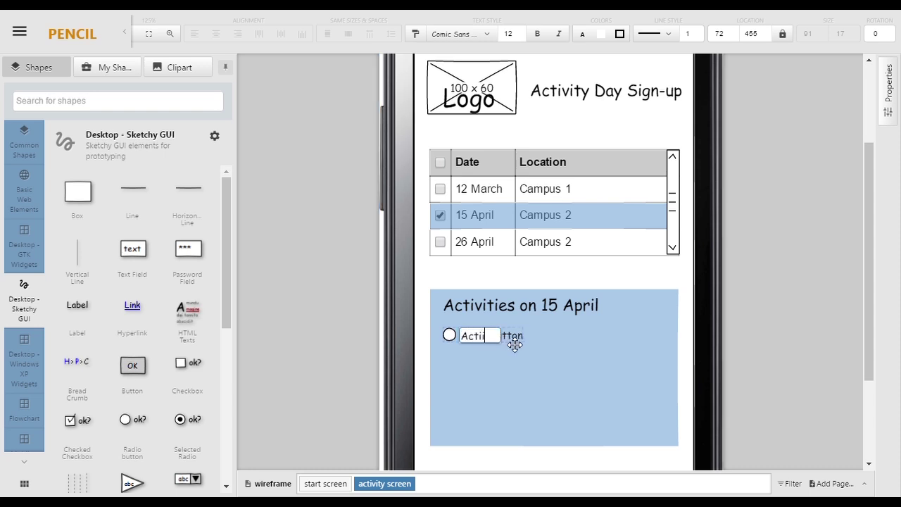
type("vity one")
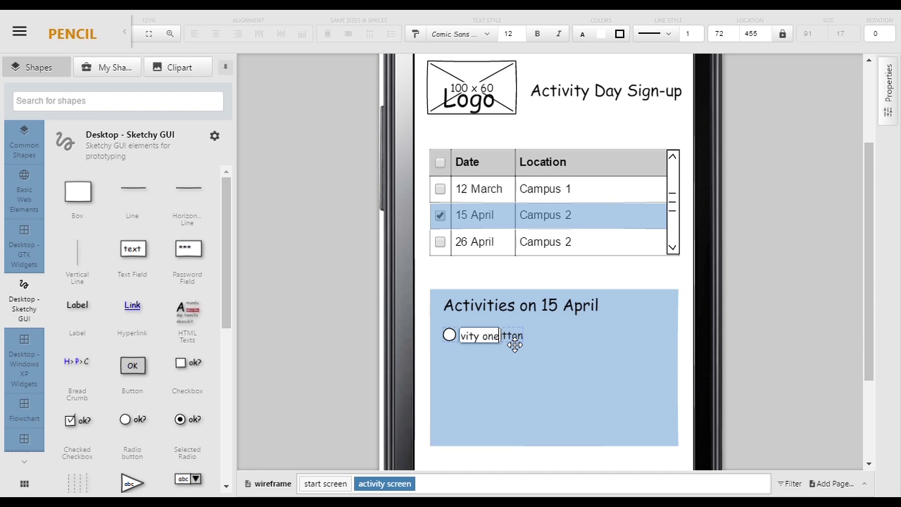
key("Return")
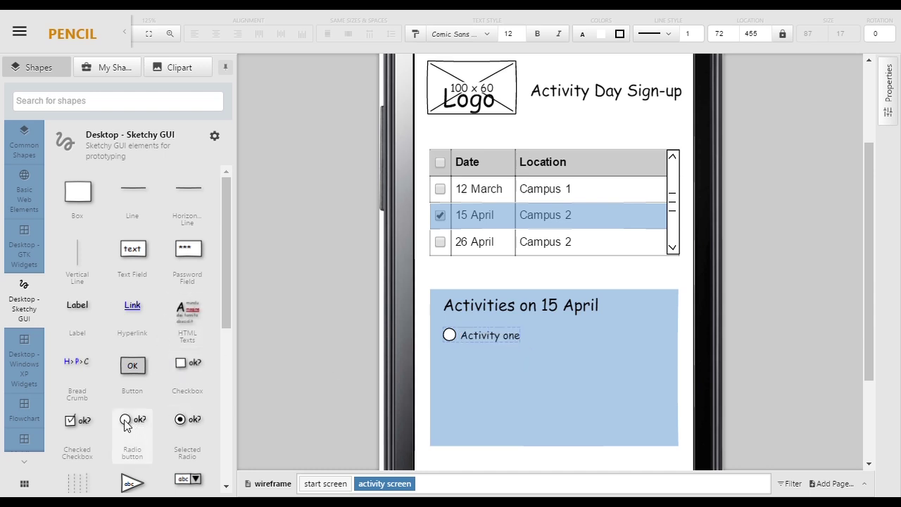
left_click_drag(126, 425, 478, 357)
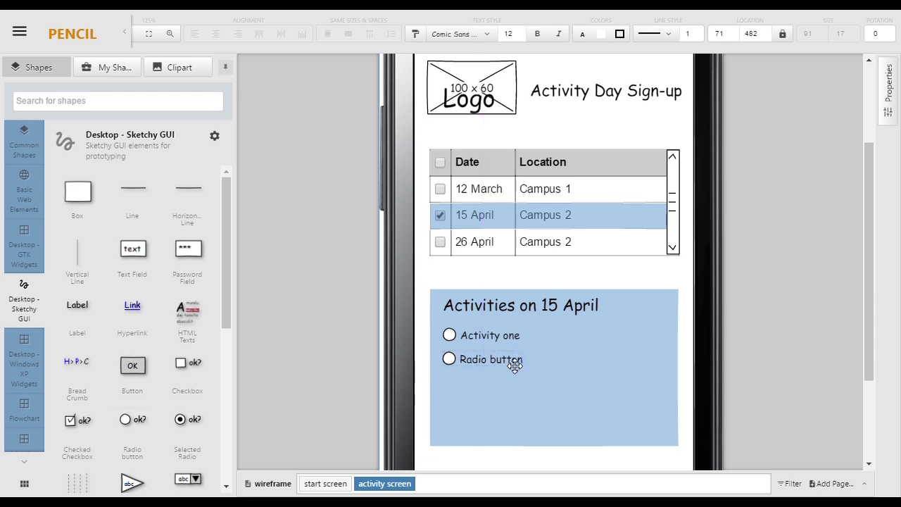
double_click(514, 361)
type("Act")
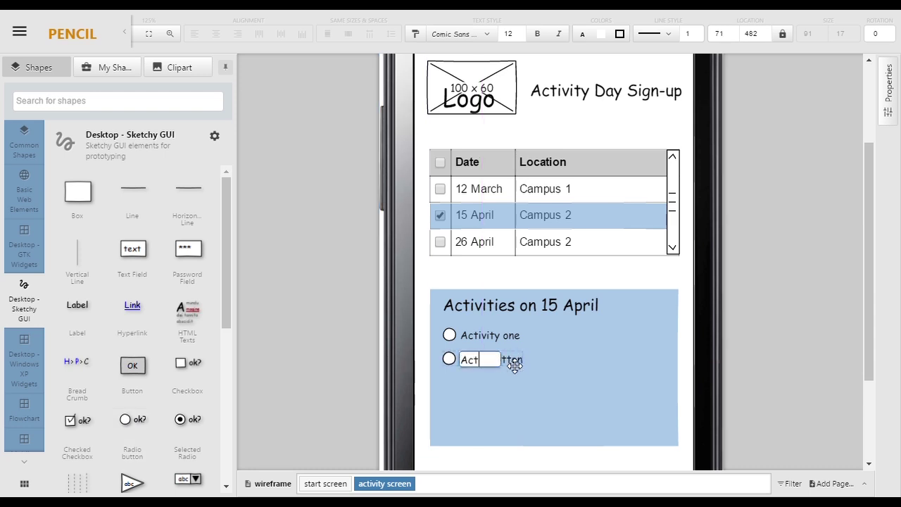
type("ivity two")
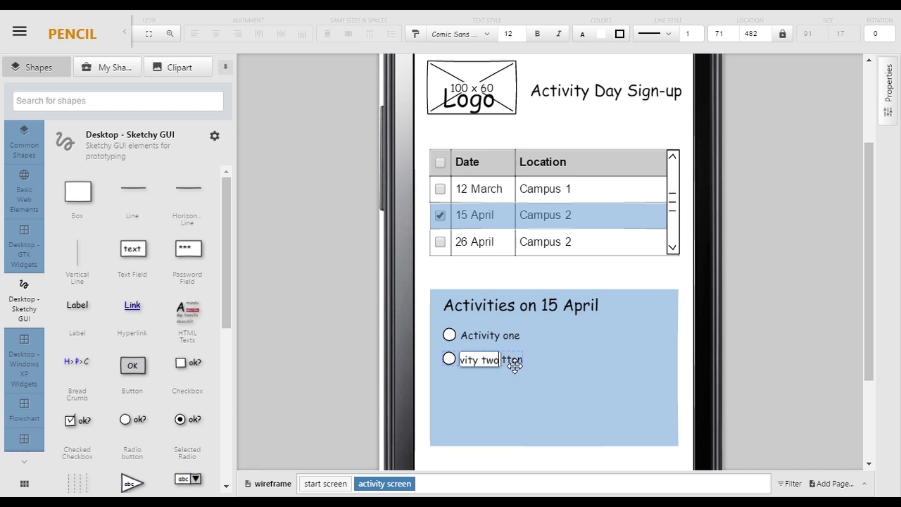
key("Return")
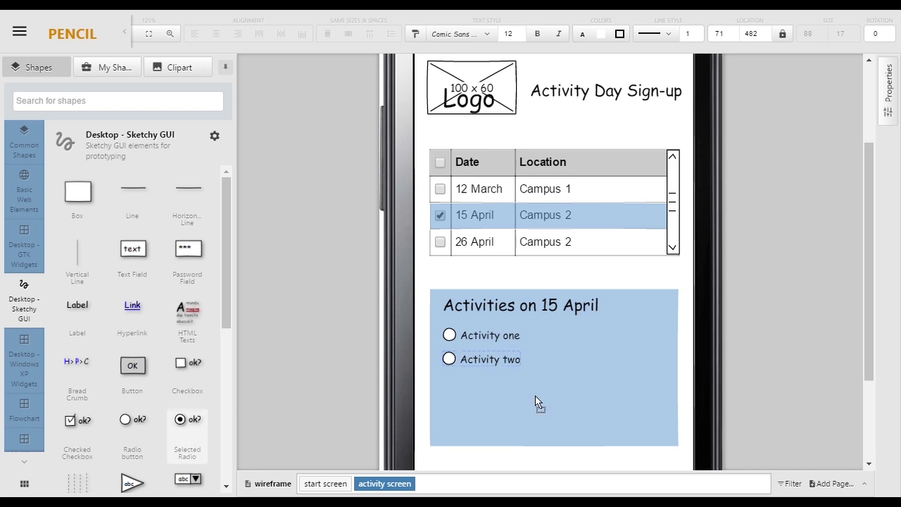
Step: Add a selected radio option 'Activity three', aligned with the others, and a radio option 'Activity four'
left_click_drag(535, 396, 484, 387)
double_click(500, 392)
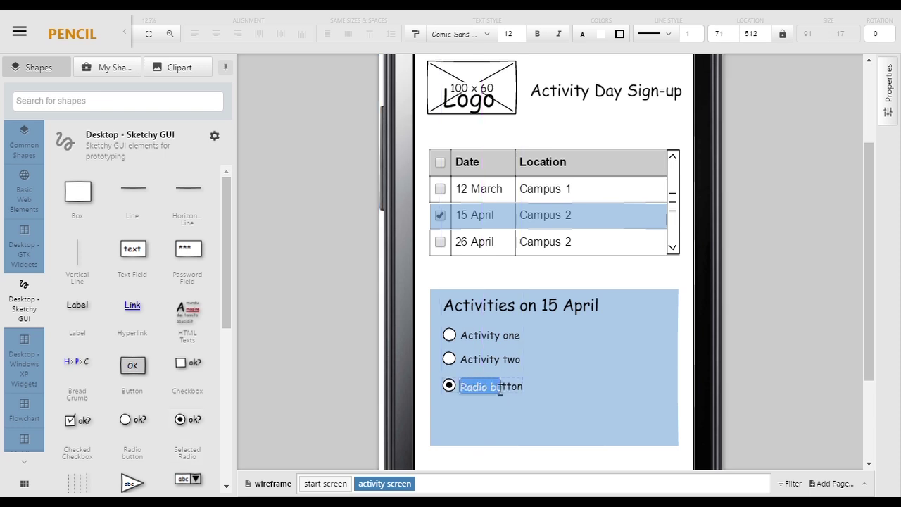
type("Activi")
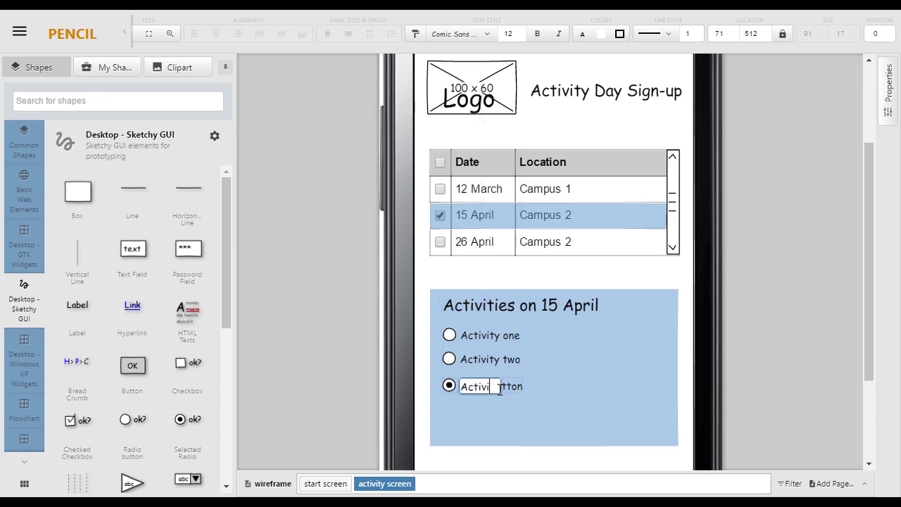
type("ty three")
key("Return")
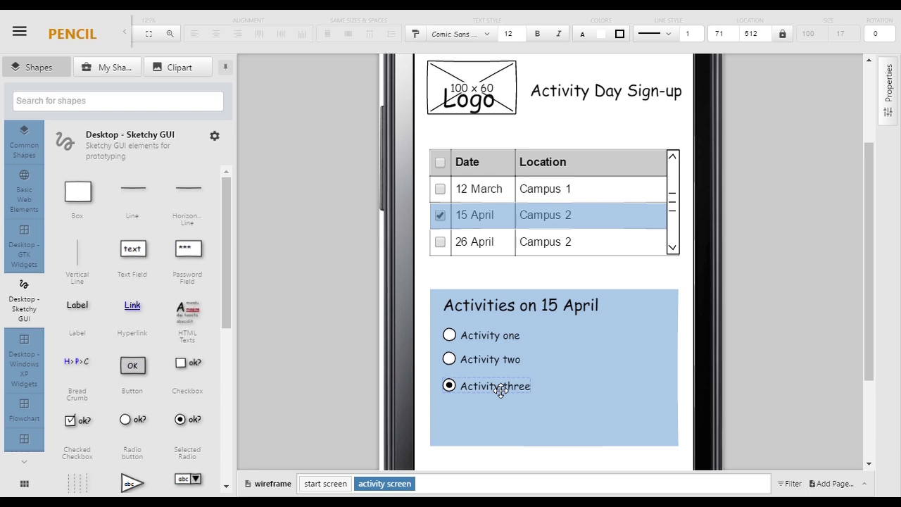
left_click_drag(497, 391, 493, 390)
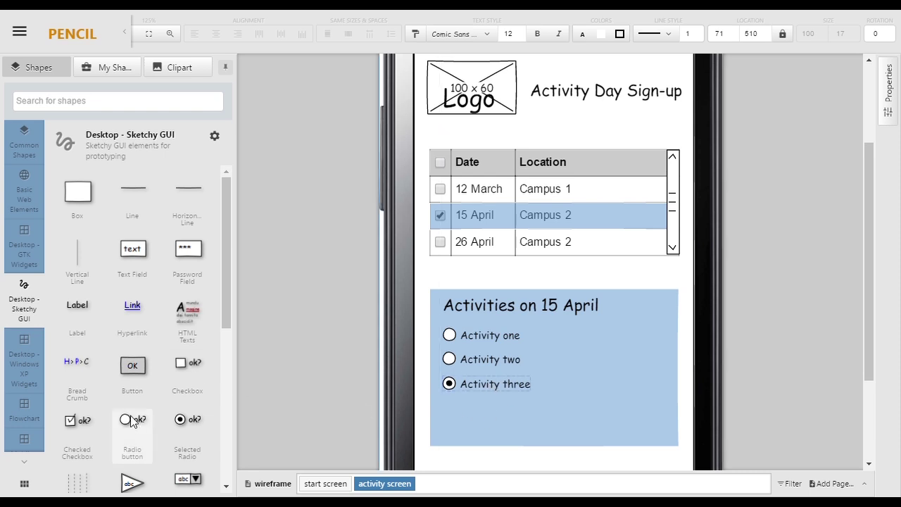
left_click_drag(131, 421, 484, 415)
double_click(497, 410)
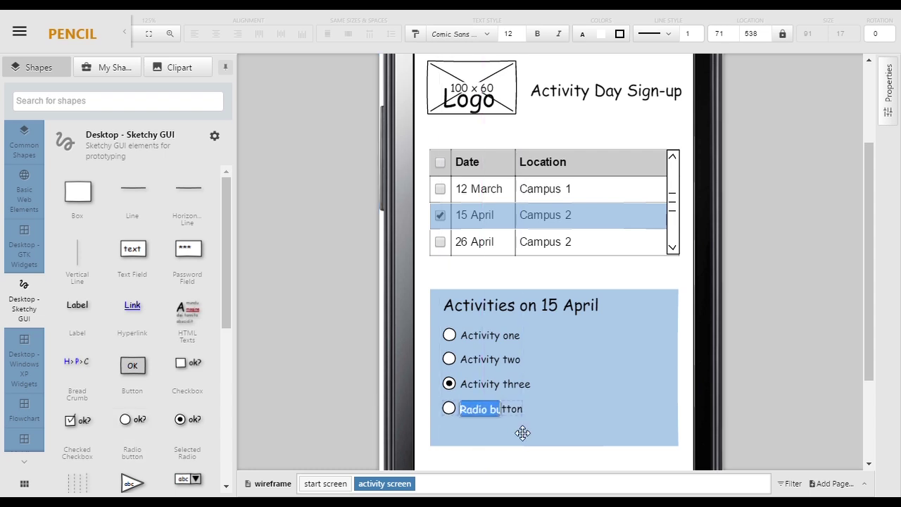
type("Activity")
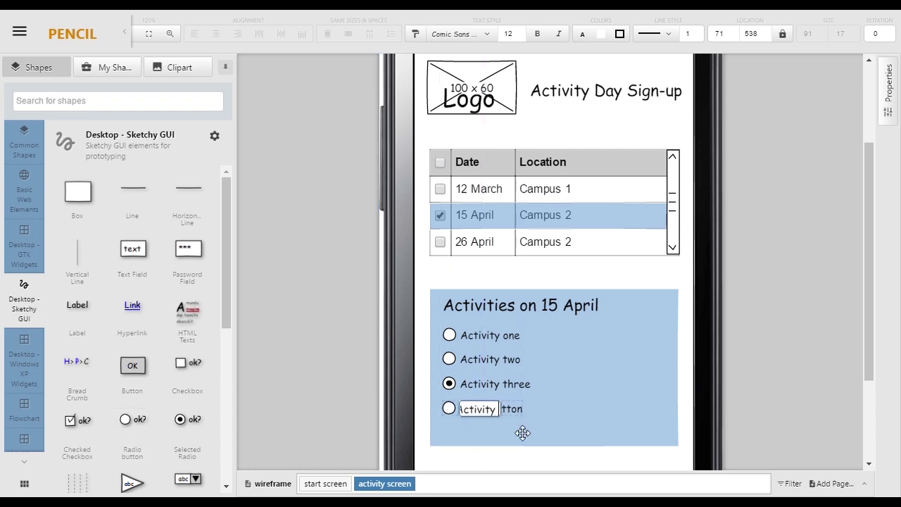
type(" four")
key("Return")
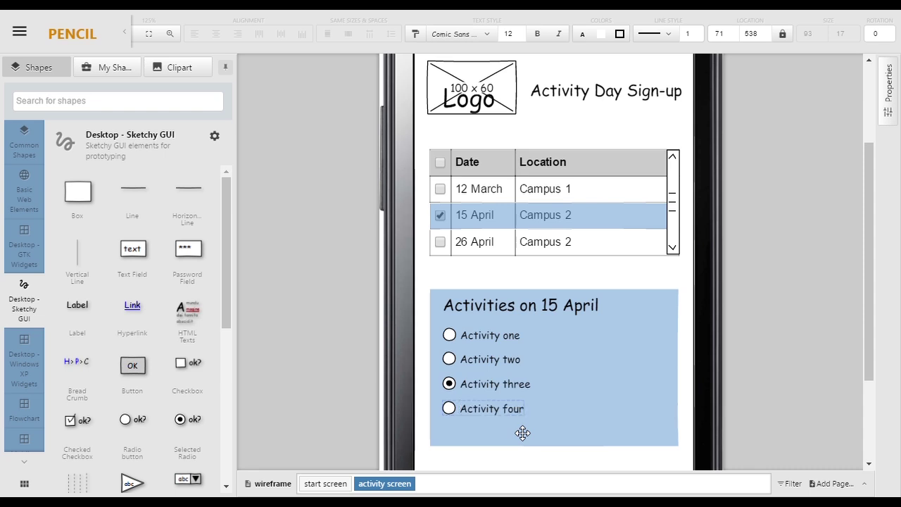
Step: Copy Activity four below itself and relabel the copy 'Activity five'
left_click(507, 419)
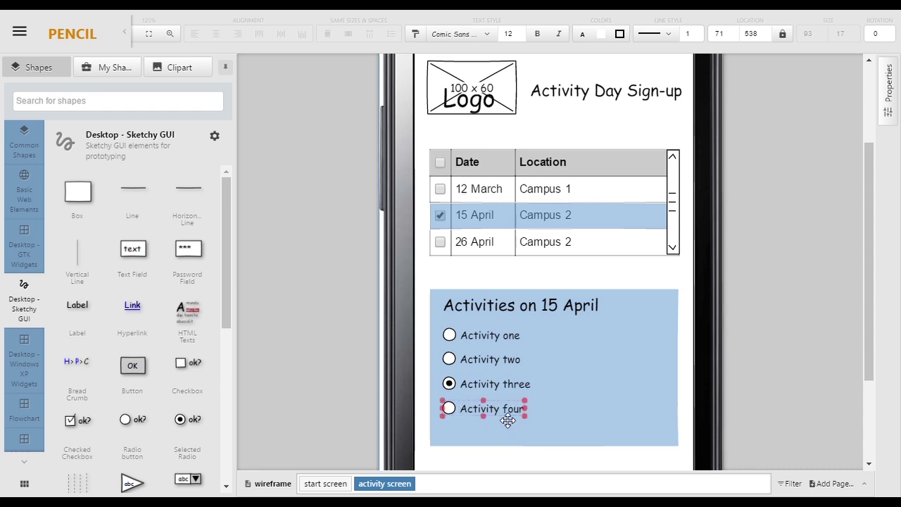
left_click_drag(508, 420, 502, 441)
double_click(501, 441)
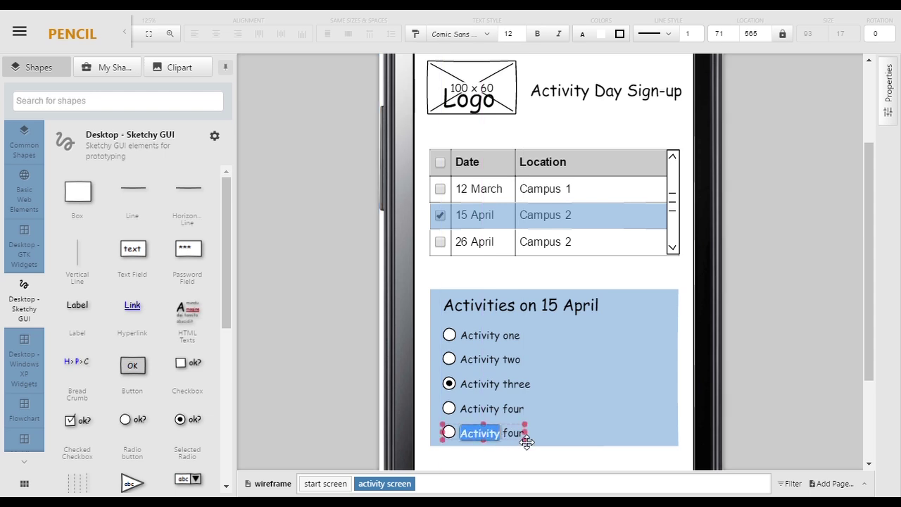
left_click(501, 435)
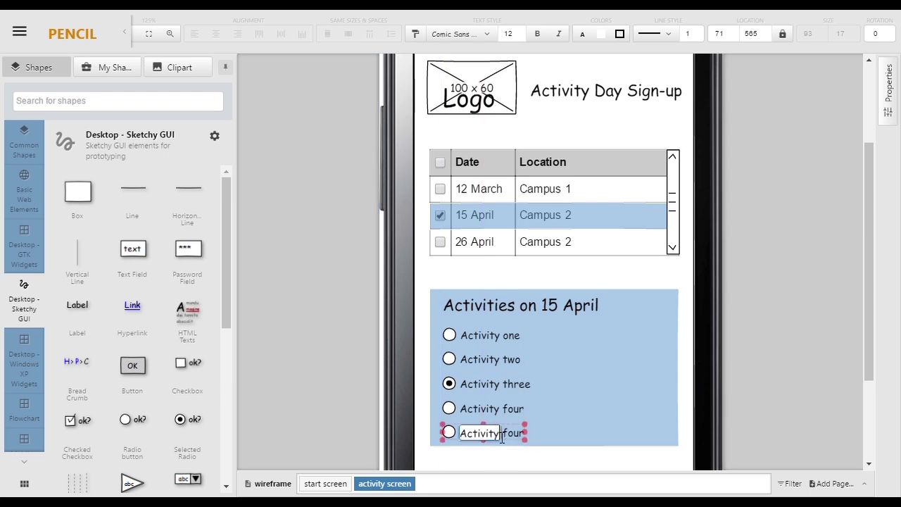
key("End")
key("BackSpace")
key("BackSpace")
key("BackSpace")
type("ive")
key("Return")
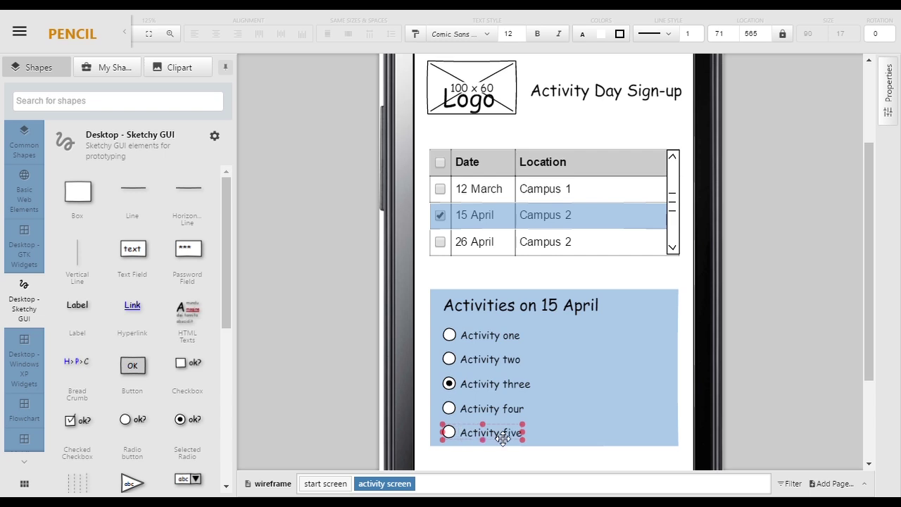
left_click(611, 472)
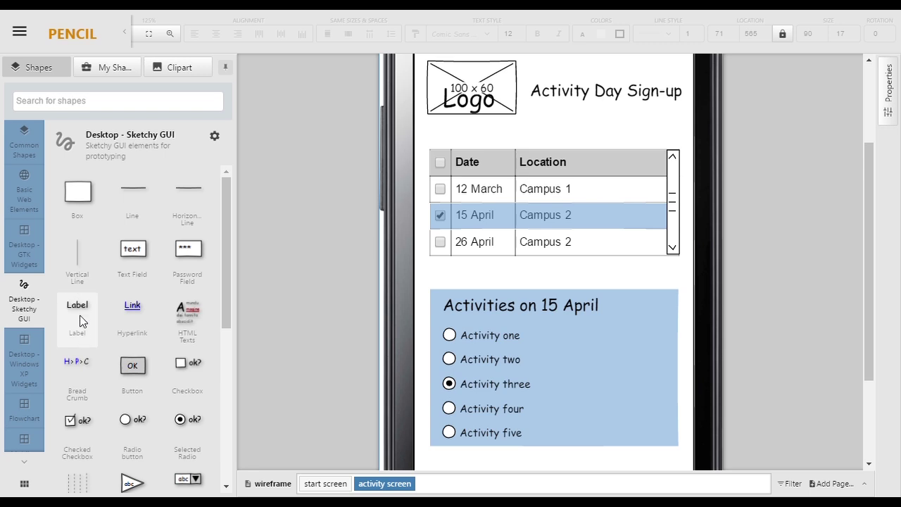
Step: Place a '(select one)' label beside the Activities on 15 April heading
left_click_drag(80, 321, 639, 332)
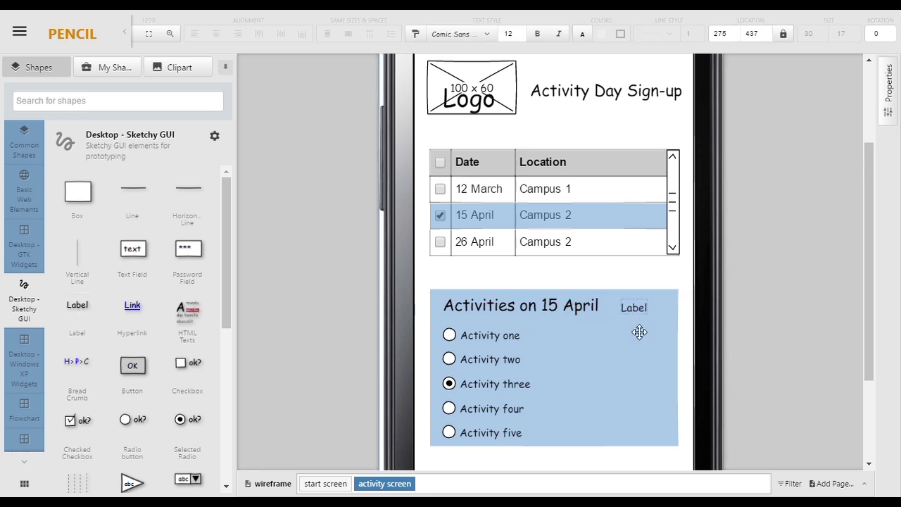
double_click(638, 308)
type("(")
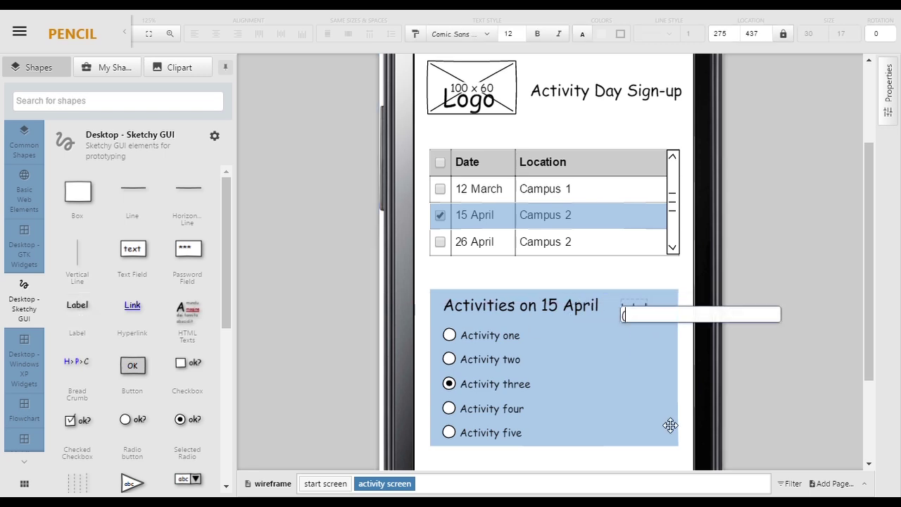
type("select one")
left_click(657, 277)
left_click_drag(676, 320, 655, 320)
left_click(614, 468)
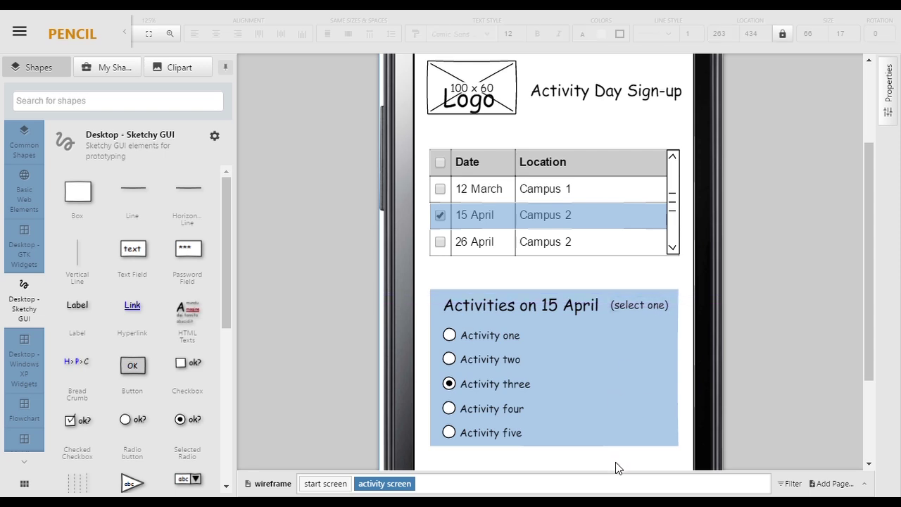
Step: Make the blue activities panel slightly taller
scroll(617, 466, "down", 3)
left_click(624, 301)
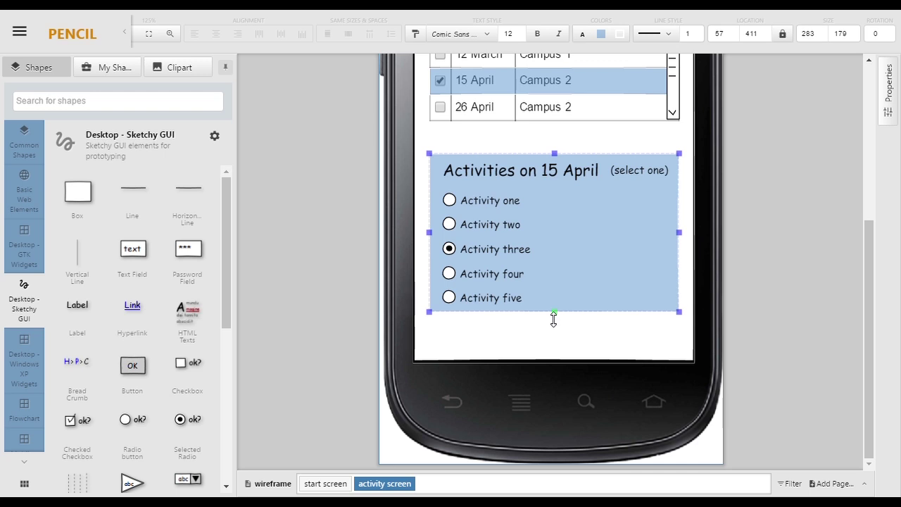
left_click_drag(554, 316, 557, 326)
left_click(569, 363)
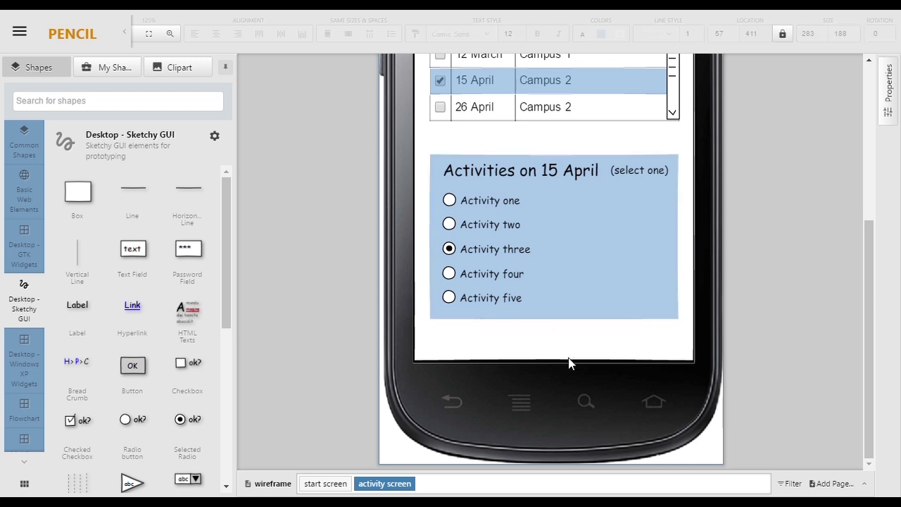
Step: Add a button captioned 'Next' at the lower right of the panel
scroll(226, 247, "down", 1)
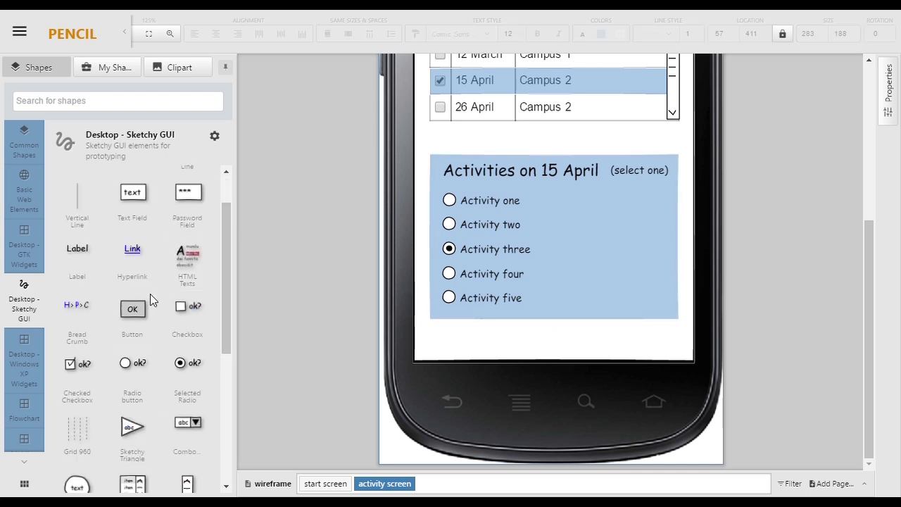
left_click_drag(132, 309, 633, 298)
double_click(631, 298)
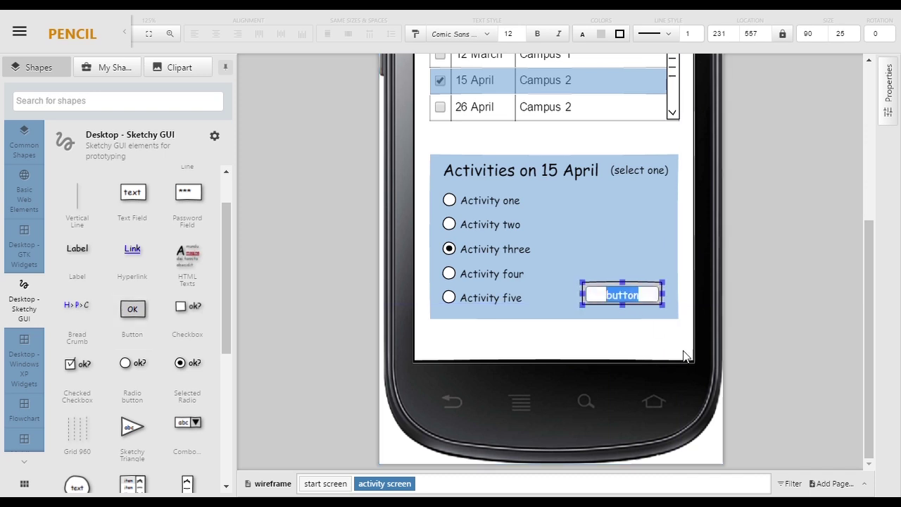
type("Next")
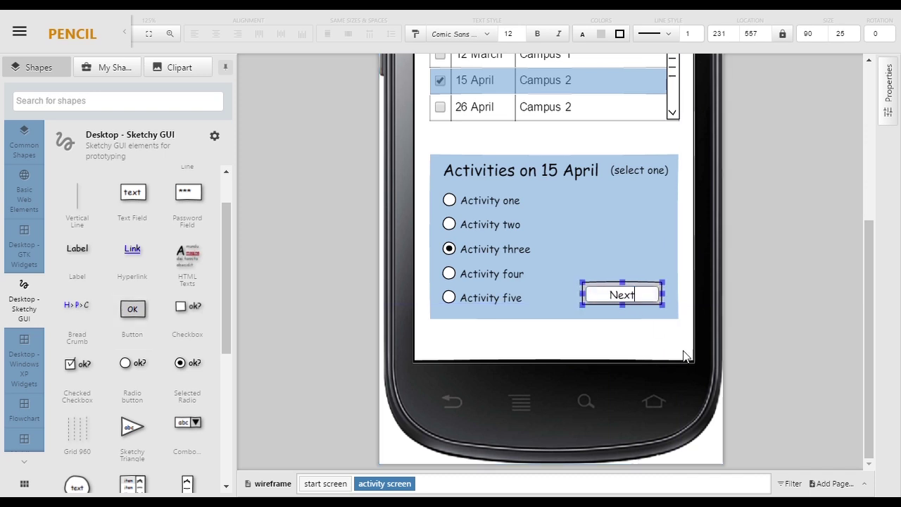
left_click(674, 358)
scroll(336, 233, "up", 3)
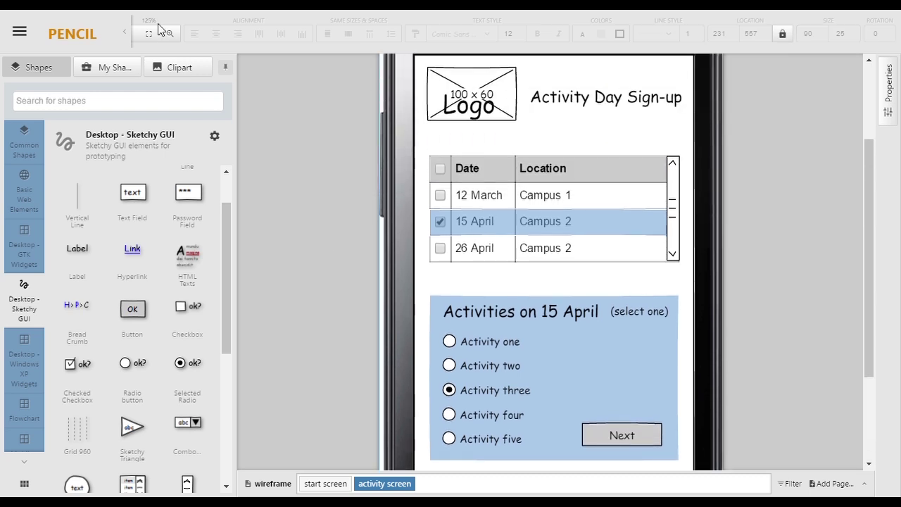
Step: Zoom the canvas to 100% and duplicate the activity screen page
left_click(127, 34)
left_click(183, 37)
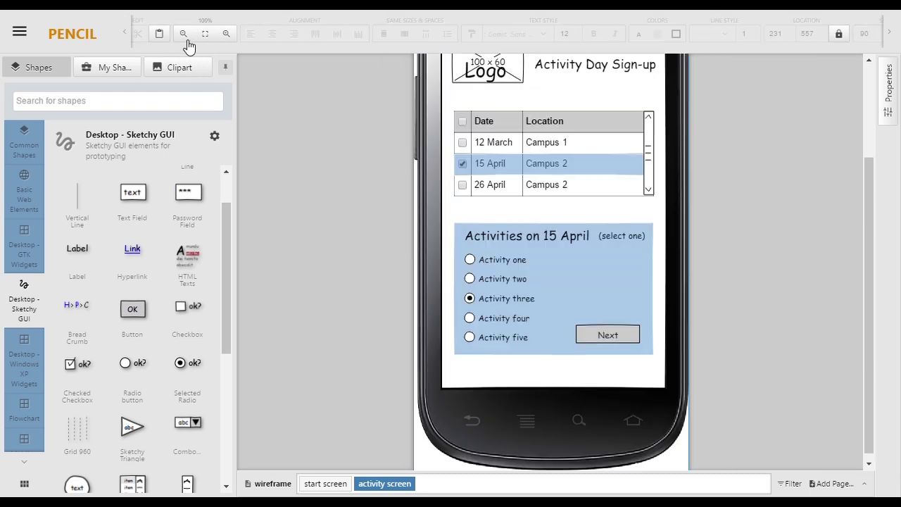
scroll(336, 245, "up", 2)
scroll(337, 245, "down", 1)
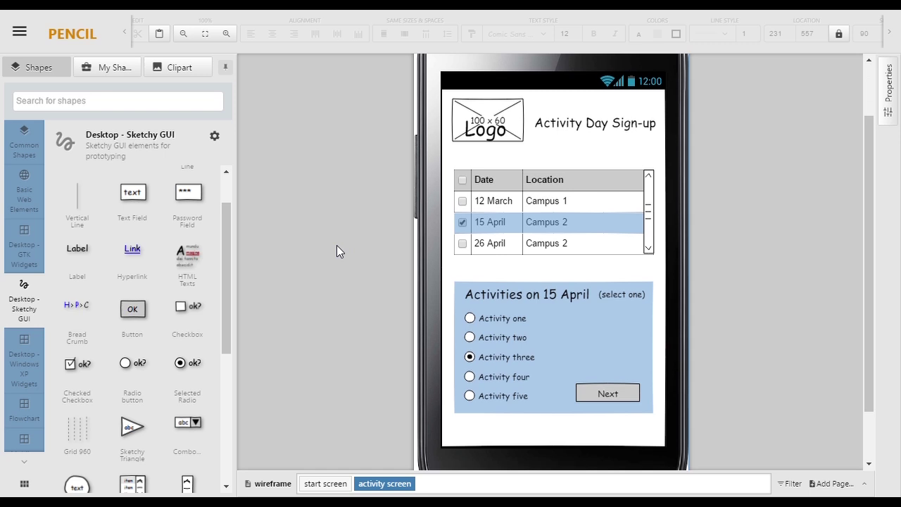
scroll(337, 246, "down", 1)
scroll(337, 245, "up", 2)
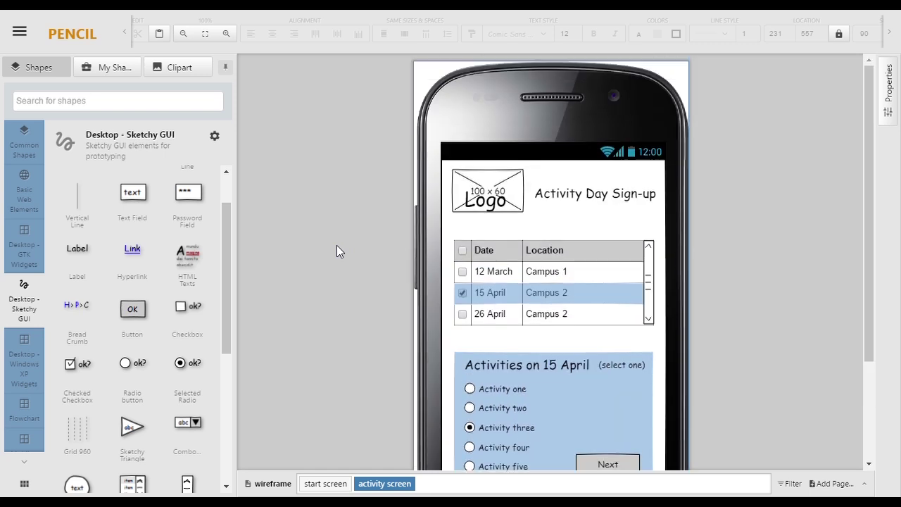
scroll(336, 245, "down", 1)
scroll(336, 245, "up", 2)
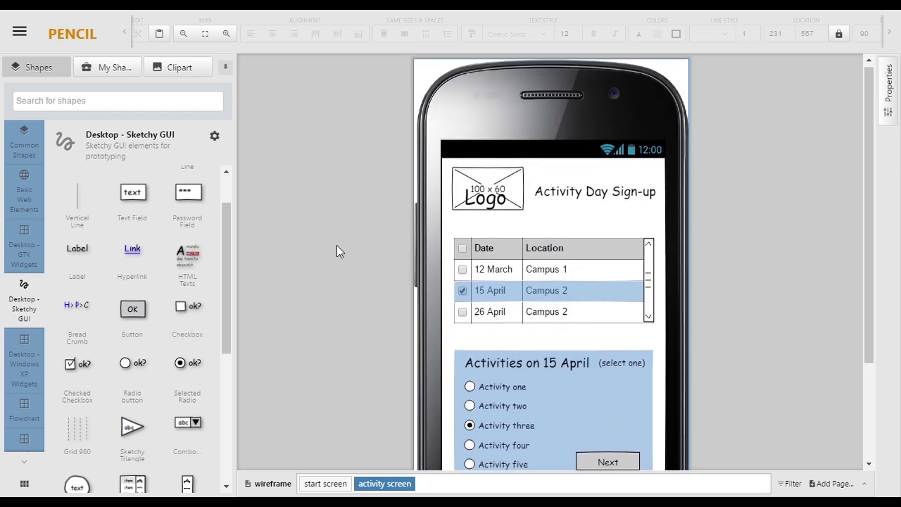
right_click(394, 486)
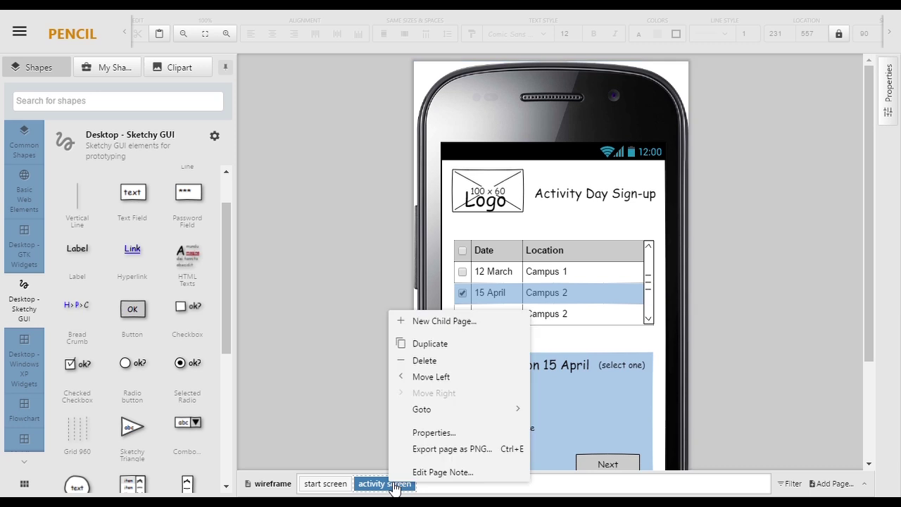
left_click(430, 345)
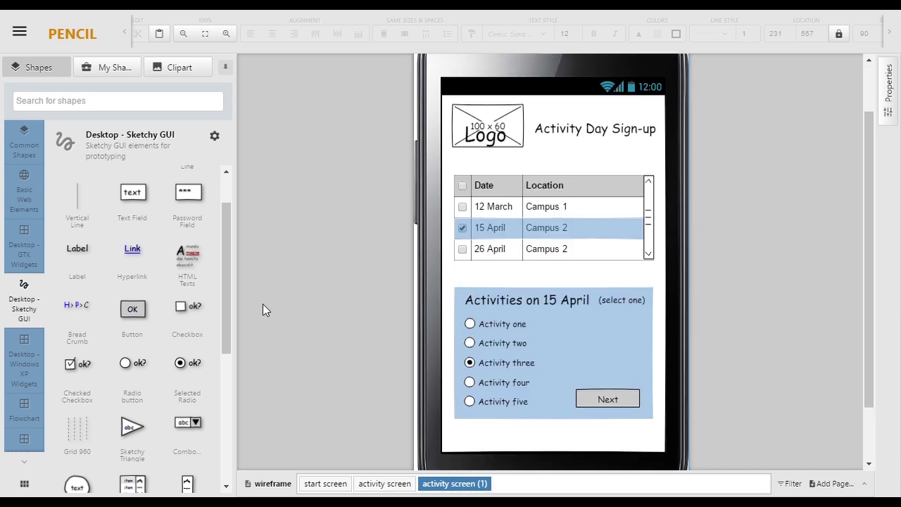
Step: Retitle the copied page 'contact details' in its page properties
right_click(464, 487)
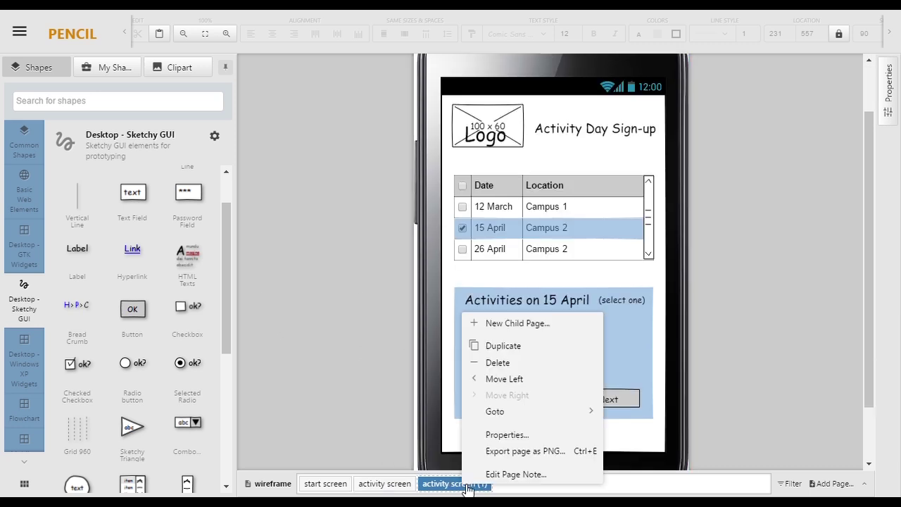
left_click(493, 436)
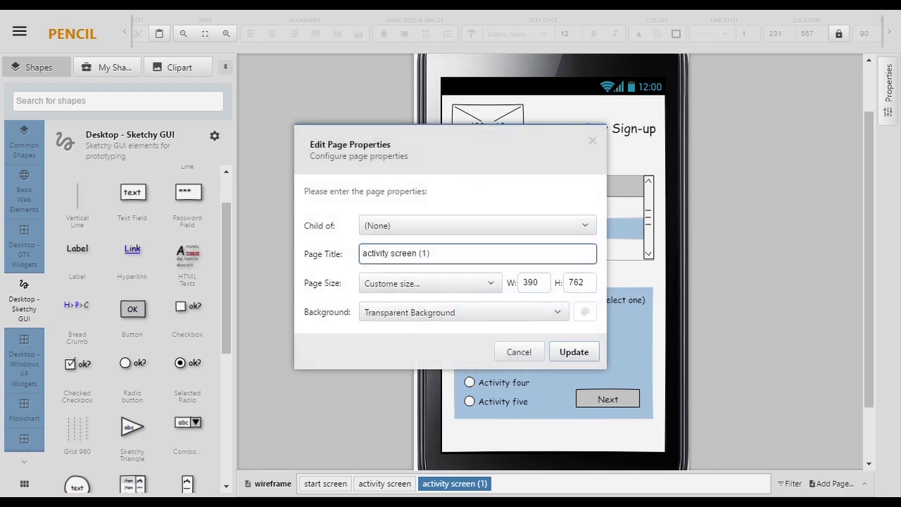
left_click_drag(433, 254, 359, 258)
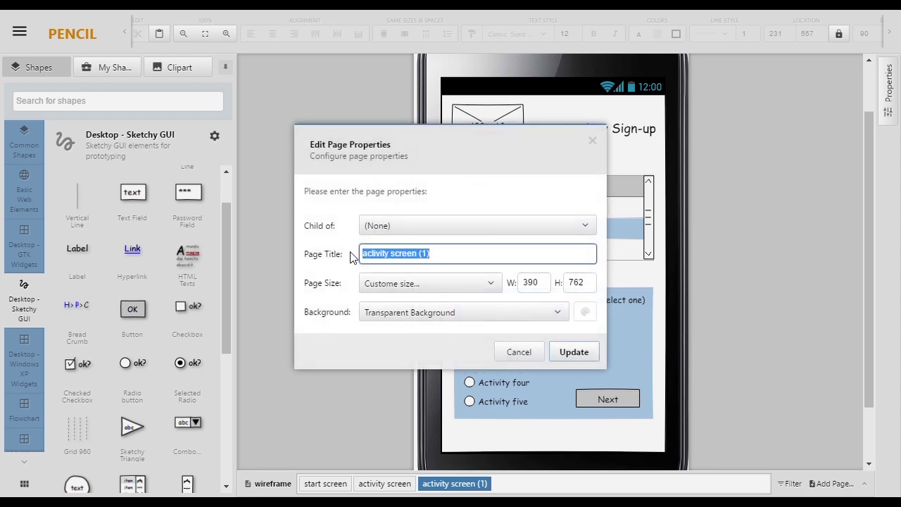
type("contact details")
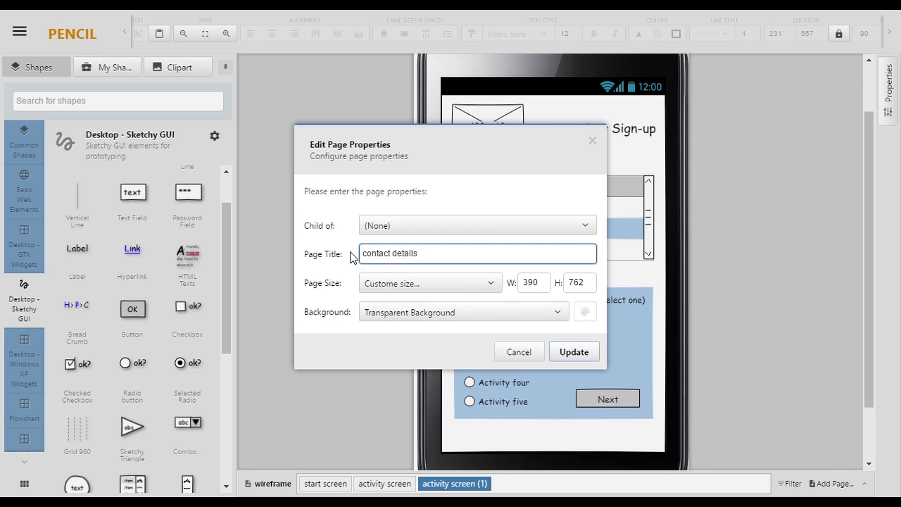
left_click(580, 351)
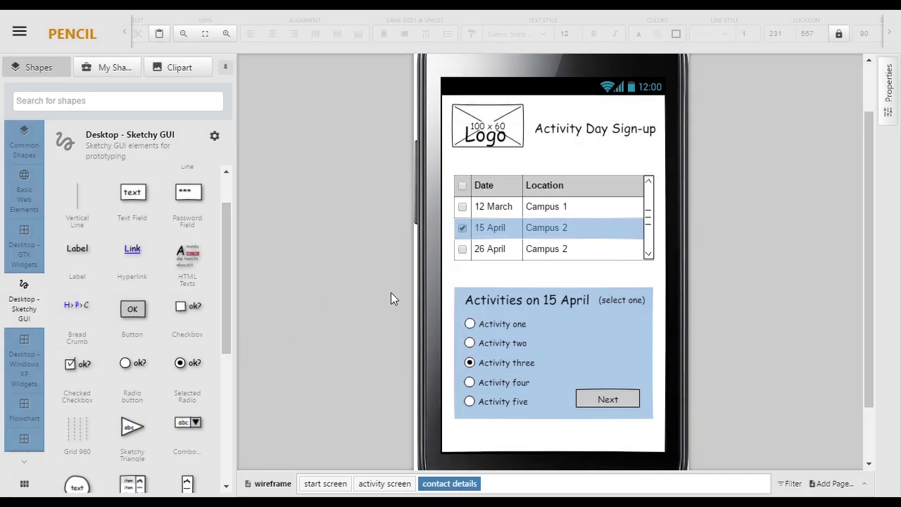
Step: Delete the date and location table along with its blue row strip and scrollbar
left_click(570, 356)
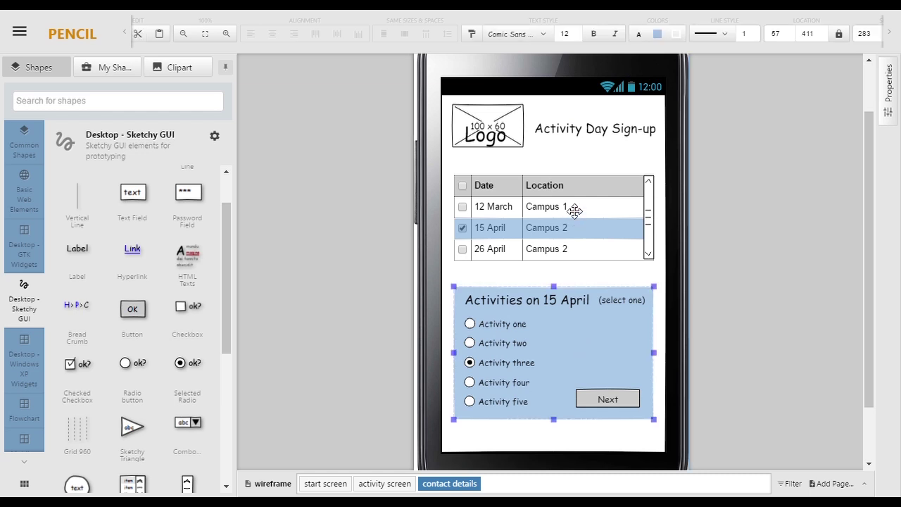
left_click(611, 242)
key("Delete")
left_click(585, 241)
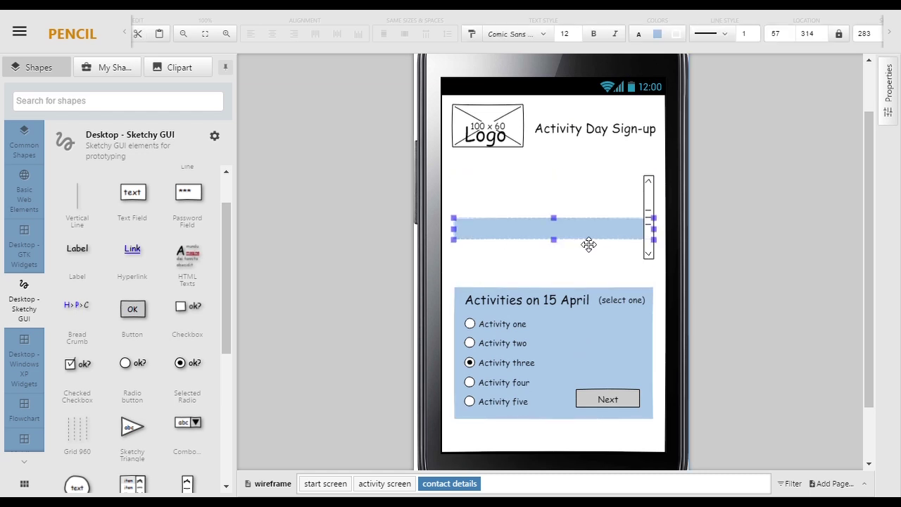
key("Delete")
left_click(649, 234)
key("Delete")
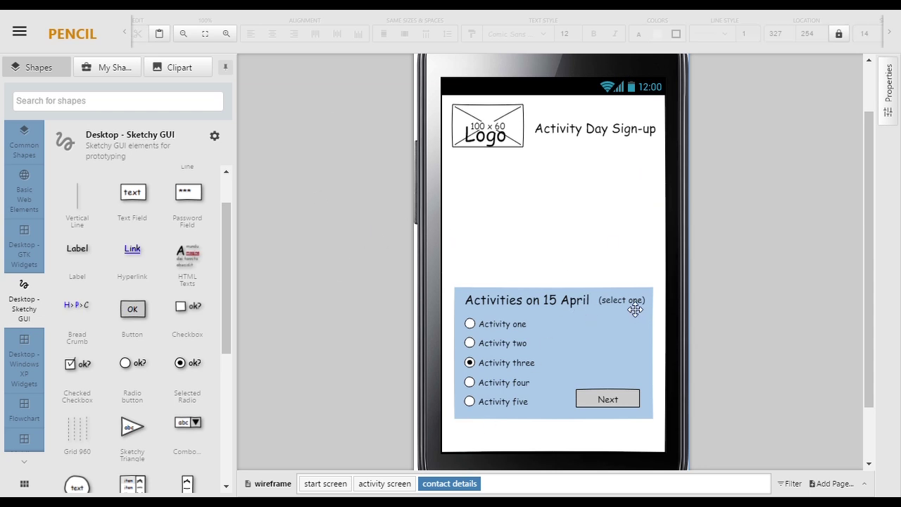
Step: Move the note below the logo and change it to 'Please enter your contact details'
left_click_drag(635, 310, 513, 183)
double_click(514, 183)
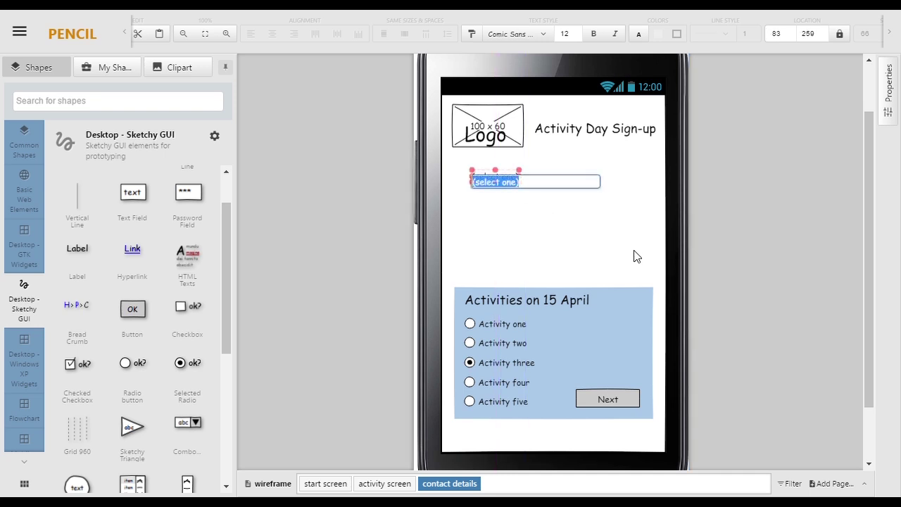
type("Please enter your conta")
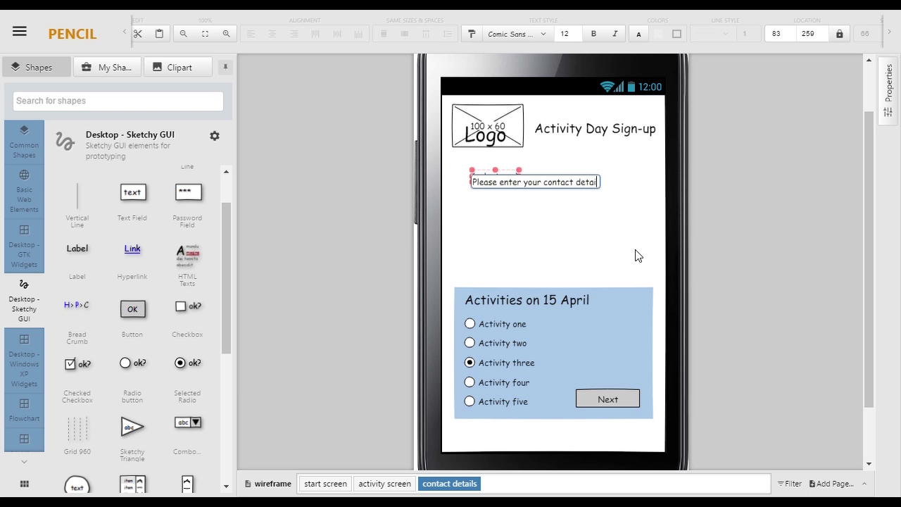
type("s")
left_click(636, 256)
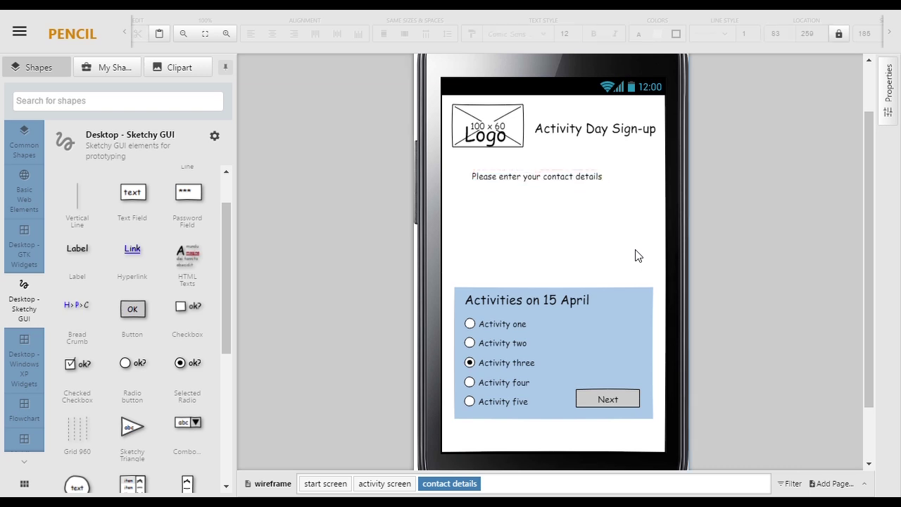
left_click(578, 178)
left_click_drag(589, 185, 607, 184)
Step: Remove the blue panel background and the Activities on 15 April heading
left_click(608, 345)
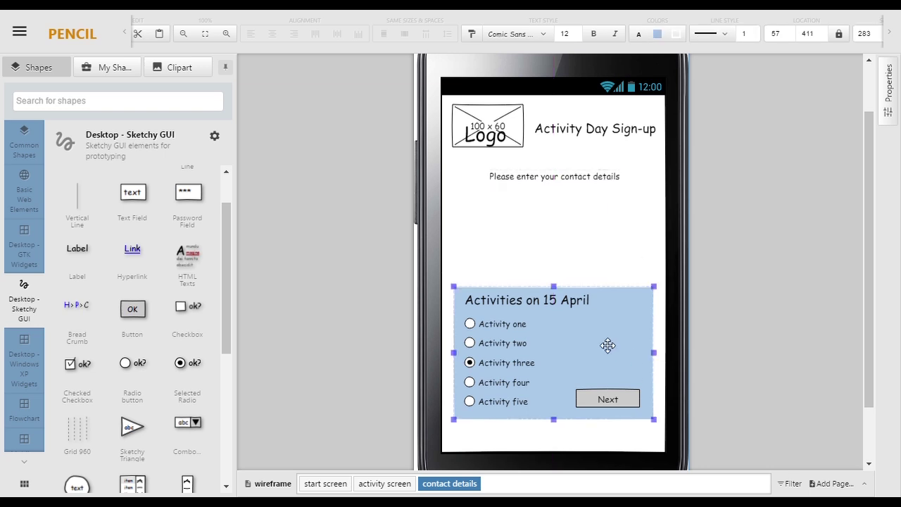
key("Escape")
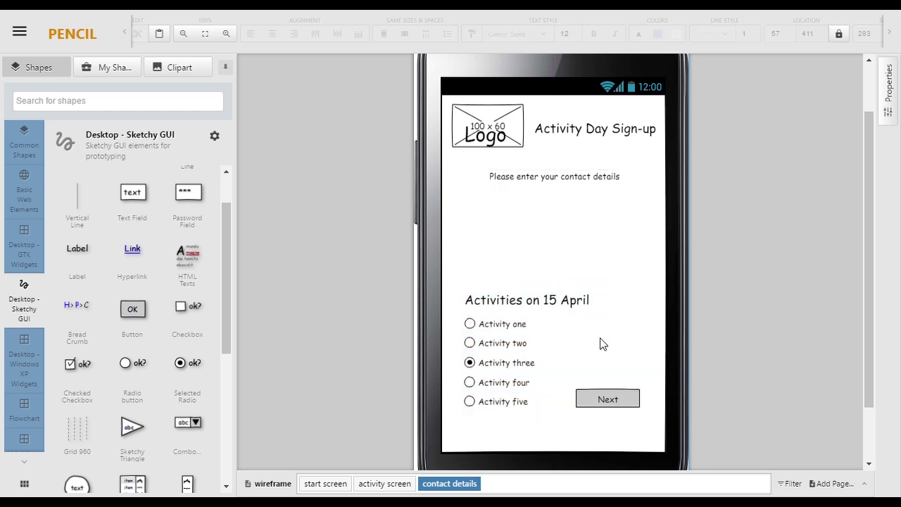
double_click(568, 297)
left_click_drag(471, 305, 515, 422)
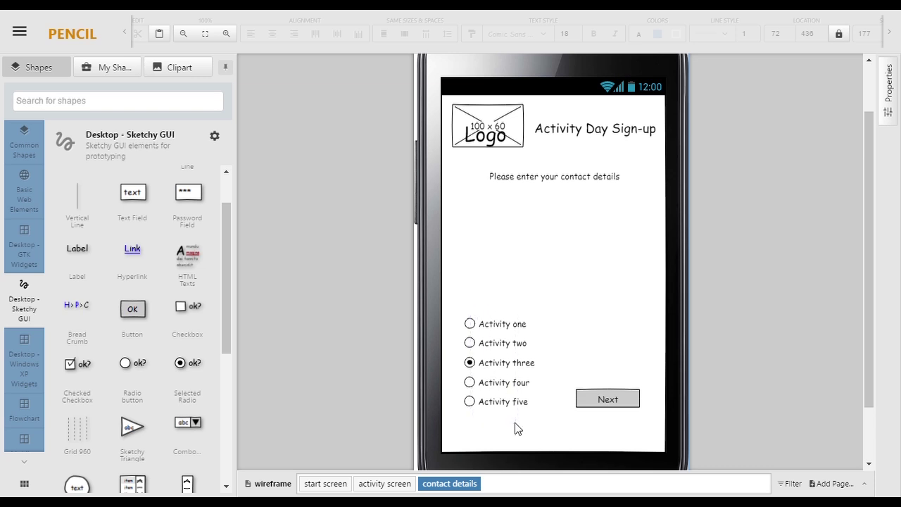
Step: Delete the five radio options, Activity five through Activity one
left_click(505, 401)
key("Delete")
left_click(510, 382)
key("Delete")
left_click(517, 368)
key("Delete")
left_click(519, 347)
key("Delete")
left_click(512, 325)
key("Delete")
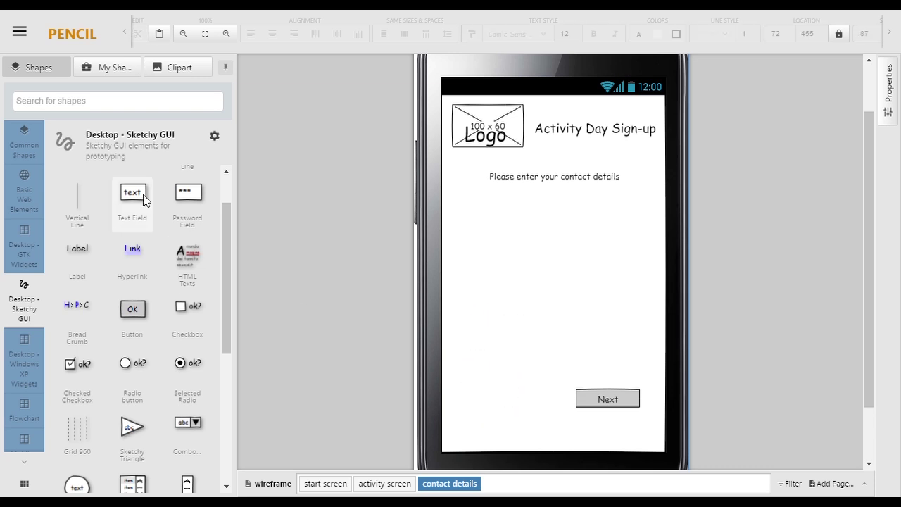
Step: Place a text field below the prompt and label it 'First Name'
left_click_drag(145, 200, 559, 218)
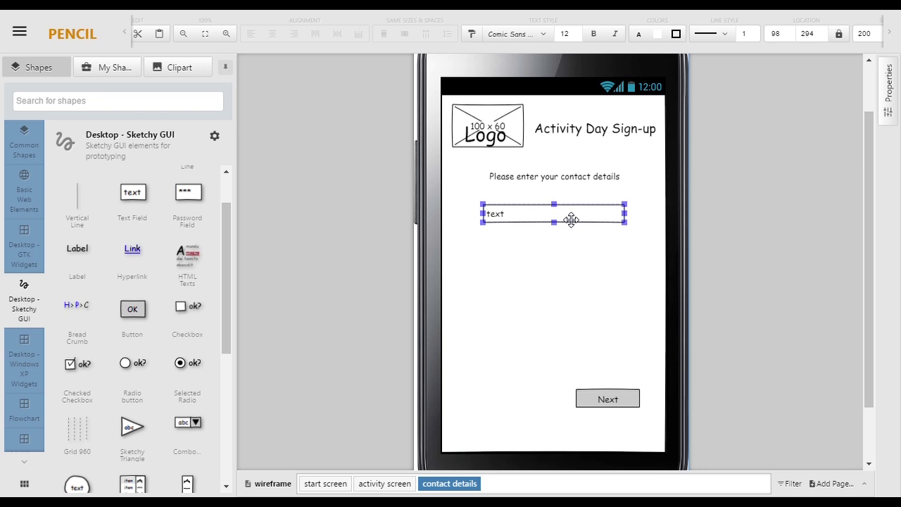
double_click(571, 220)
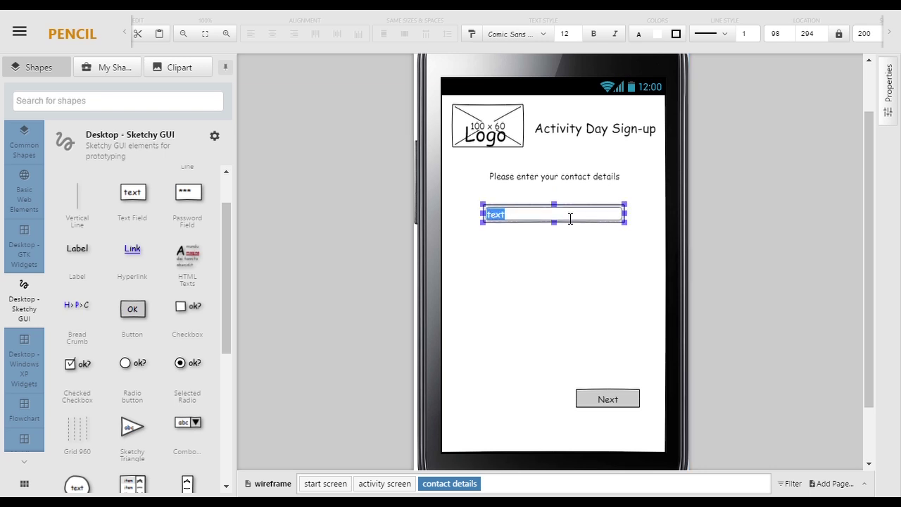
type("First Name")
key("Return")
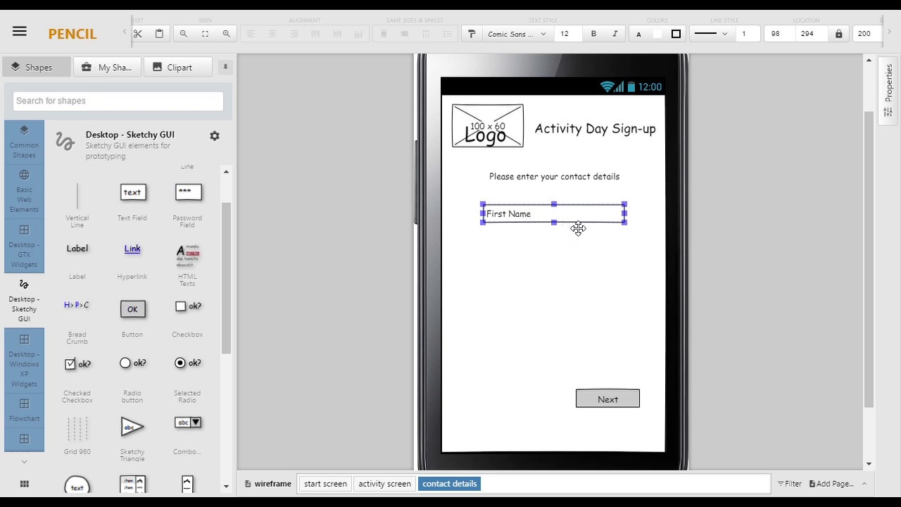
left_click_drag(578, 228, 578, 259)
key("ctrl+z")
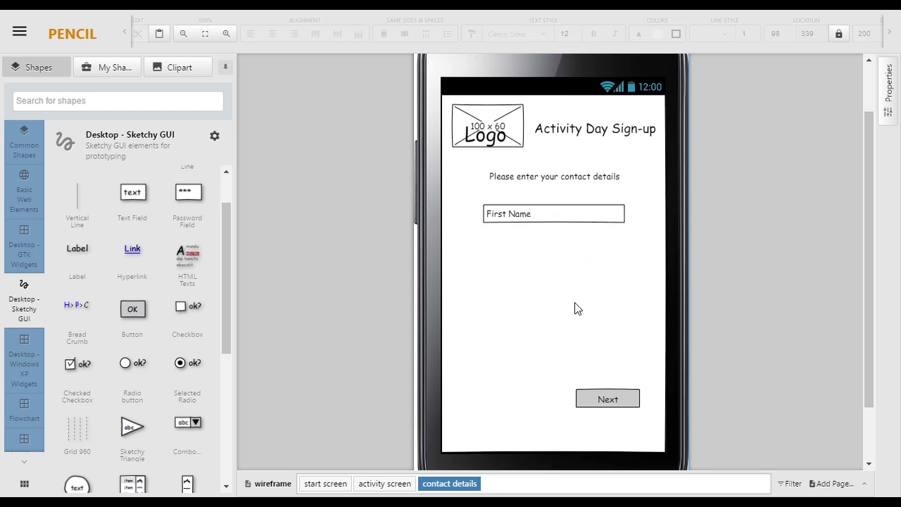
Step: Duplicate the First Name field below it and change the copy to 'Last Name'
left_click(539, 225)
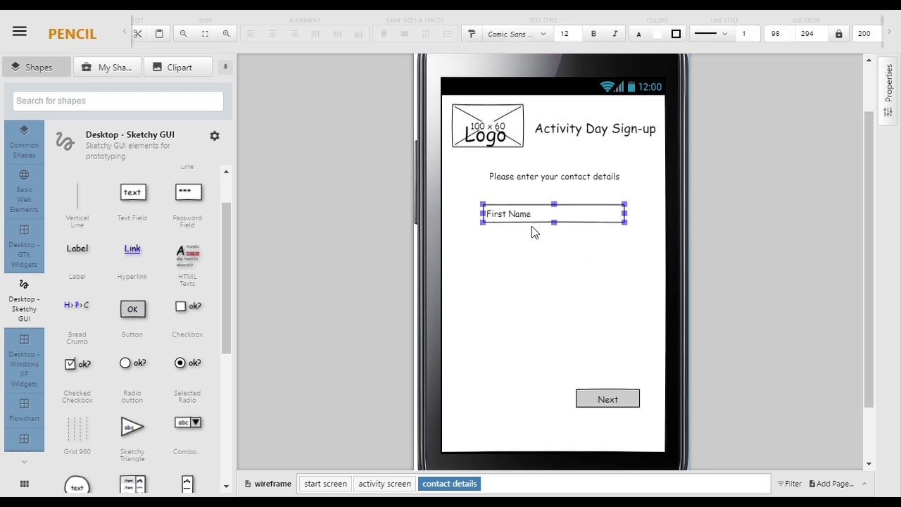
key("ctrl+d")
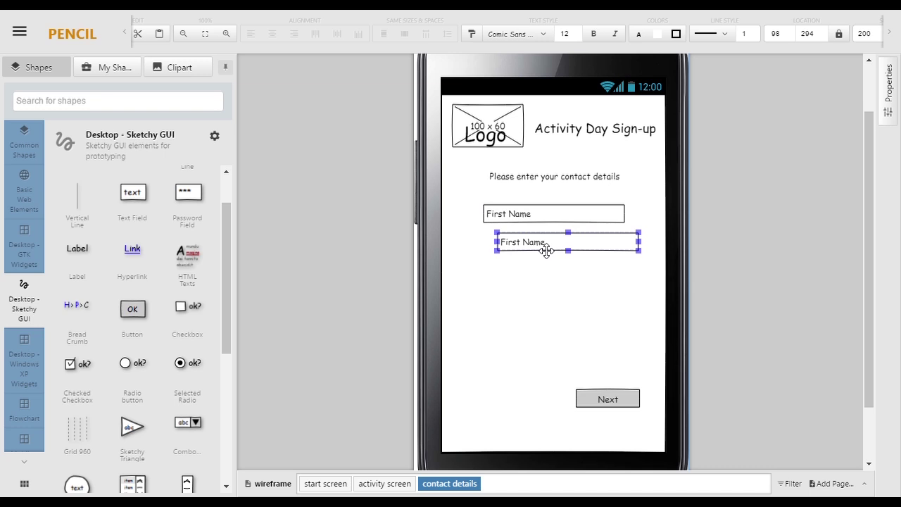
left_click_drag(543, 250, 532, 252)
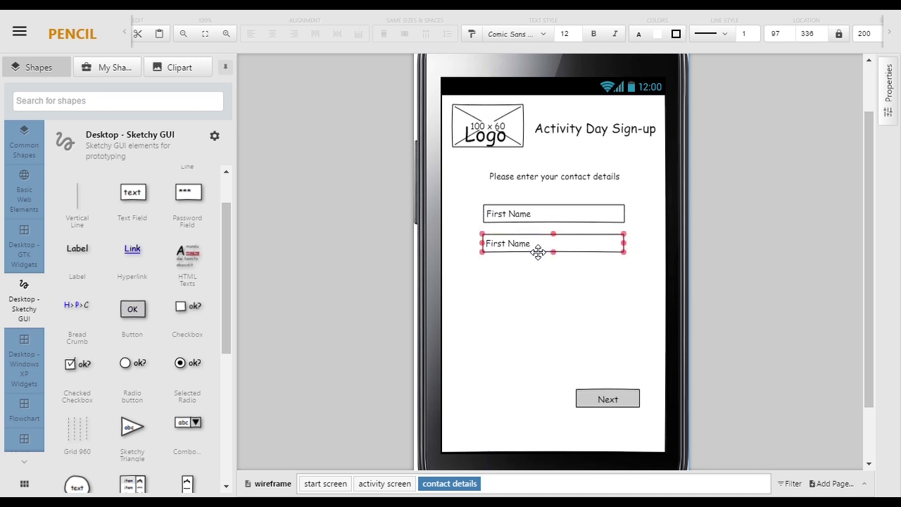
double_click(523, 254)
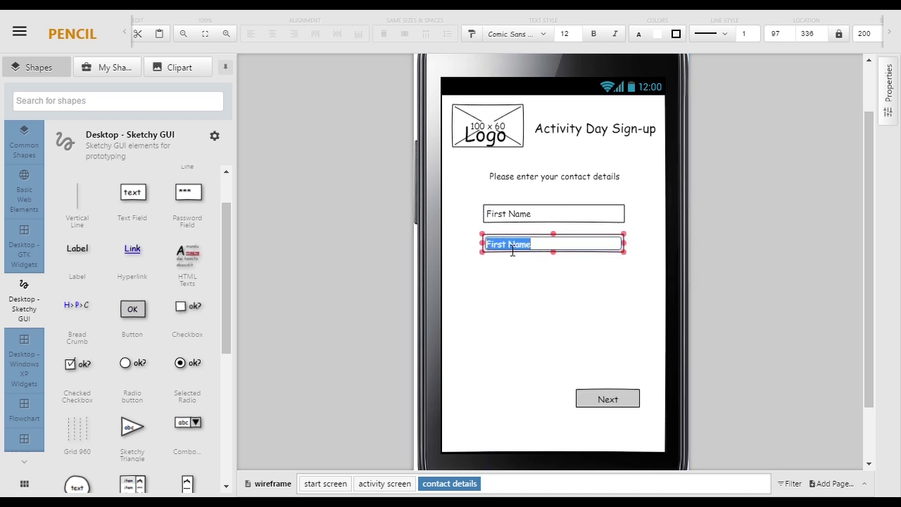
left_click(512, 246)
double_click(492, 252)
type("Last")
key("Return")
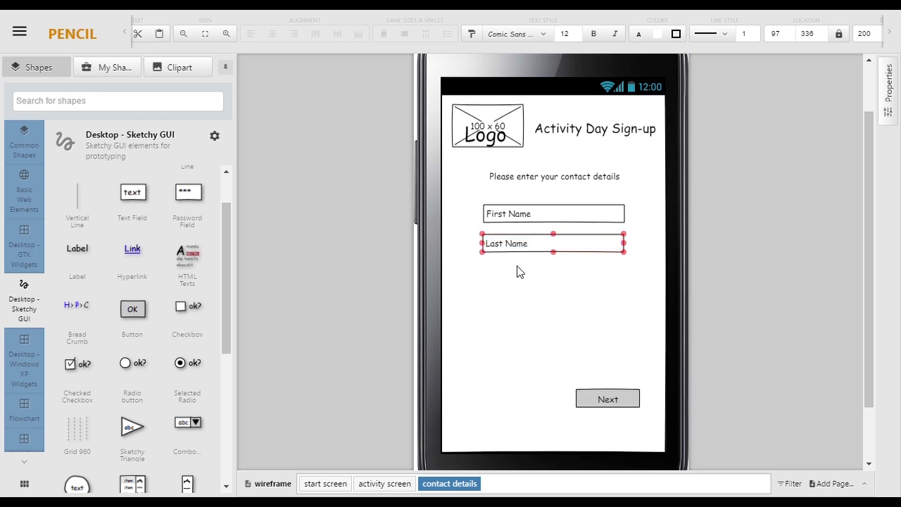
left_click_drag(528, 252, 530, 249)
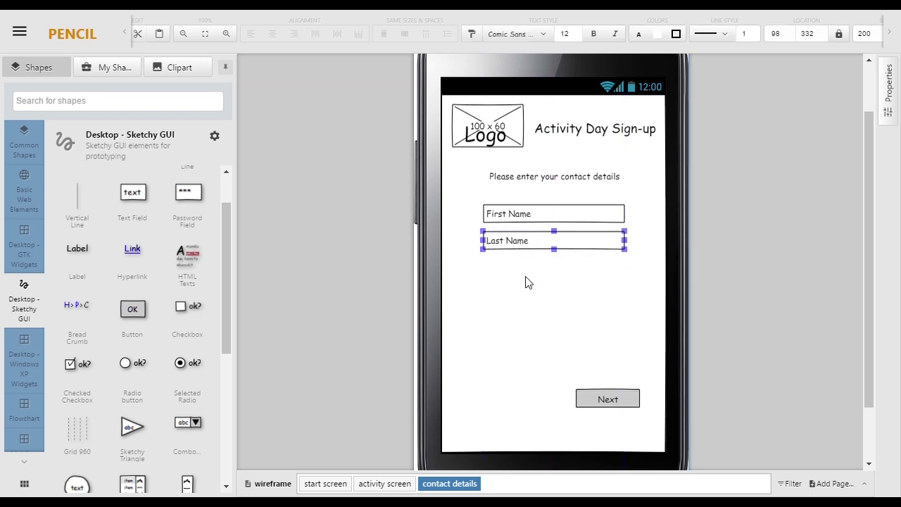
left_click(526, 277)
Step: Add another copy below Last Name and relabel it 'College'
key("ctrl+v")
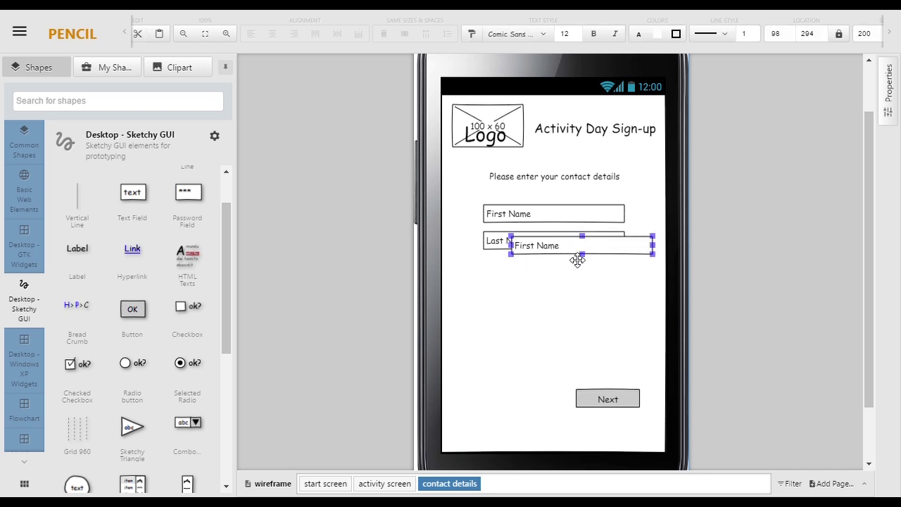
left_click_drag(577, 256, 546, 277)
double_click(536, 277)
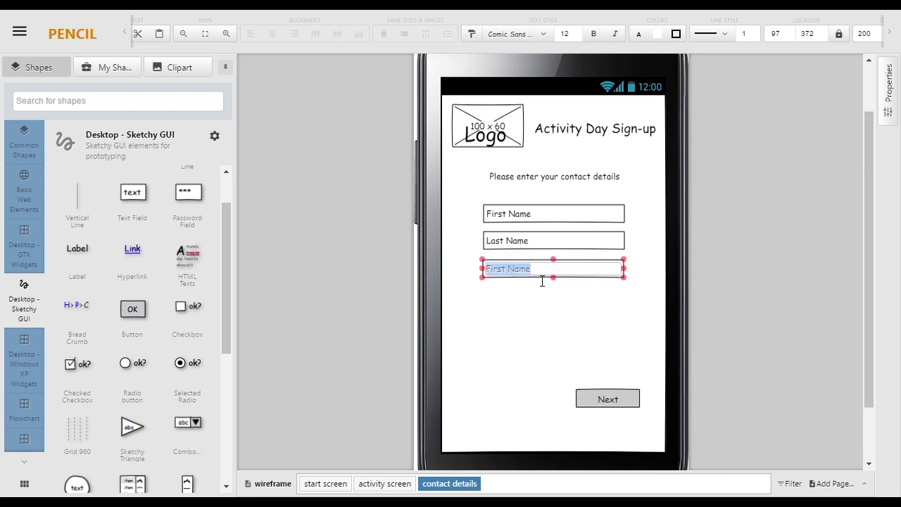
type("College")
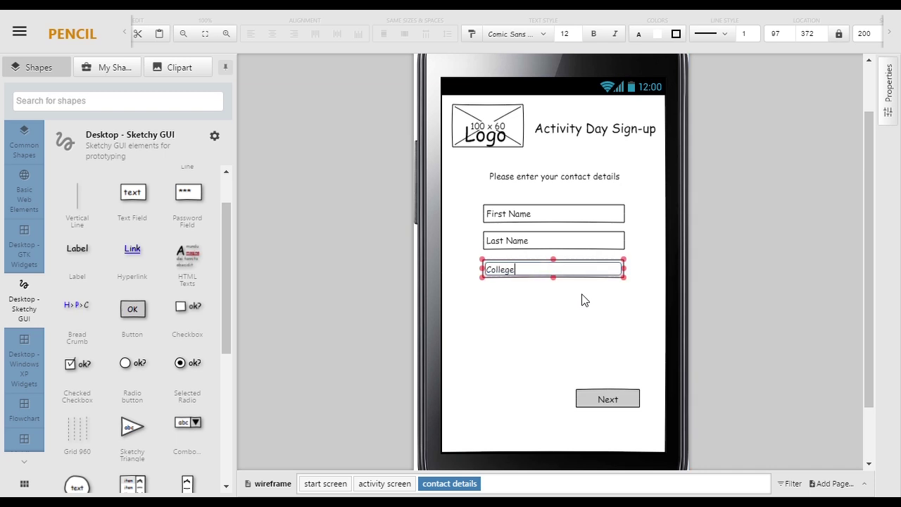
key("Return")
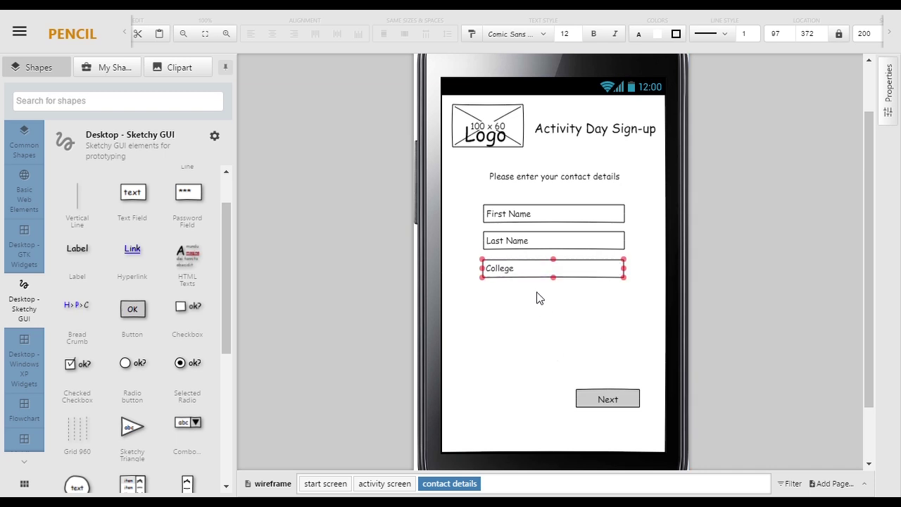
left_click(533, 326)
Step: Add a fourth field below College and relabel it 'Email'
key("Tab")
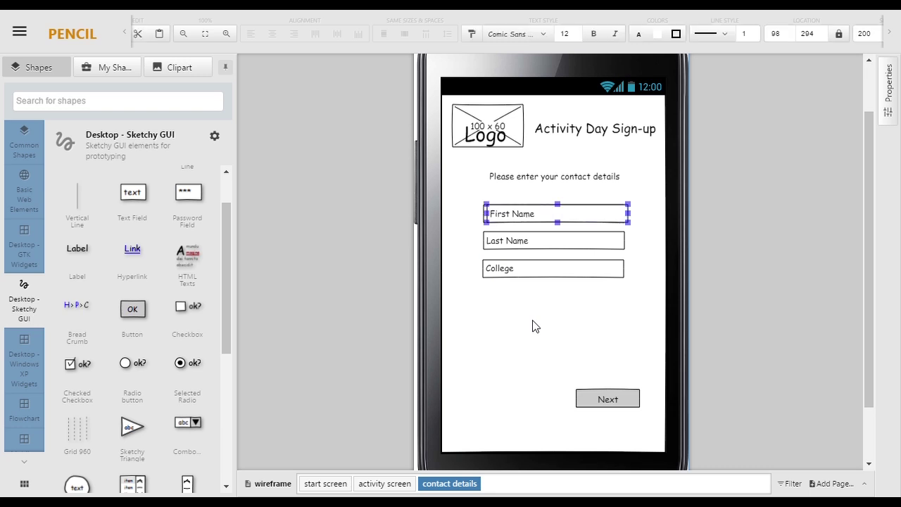
key("ctrl+v")
left_click_drag(529, 233, 524, 300)
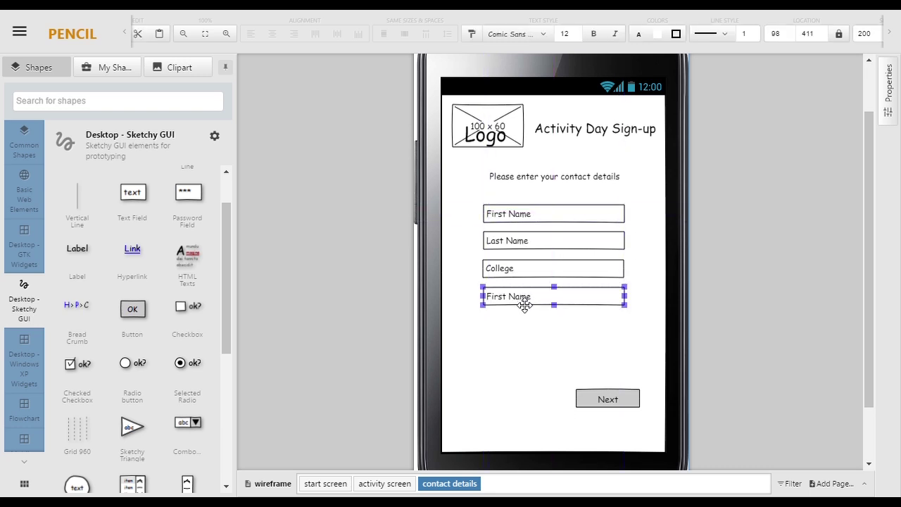
double_click(524, 301)
type("Email")
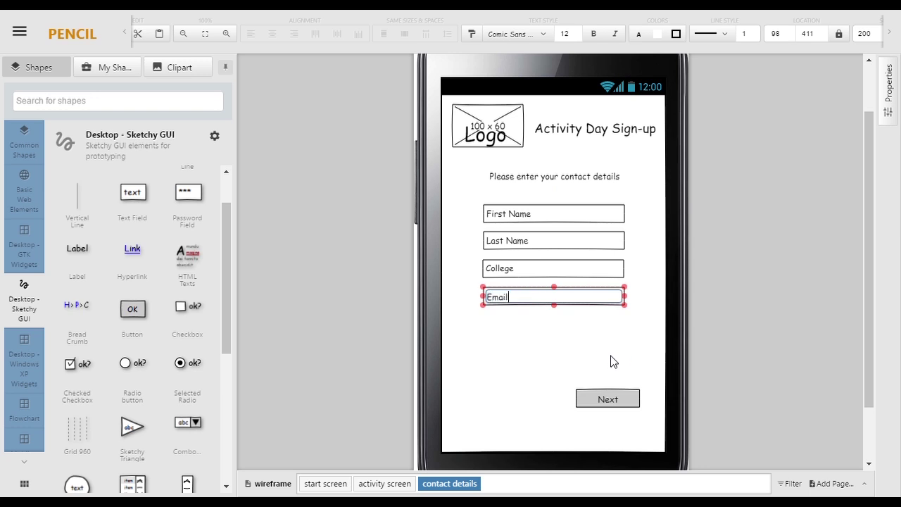
key("Return")
Step: Move a field copy below Email and rename it 'Confirm Email'
left_click(611, 361)
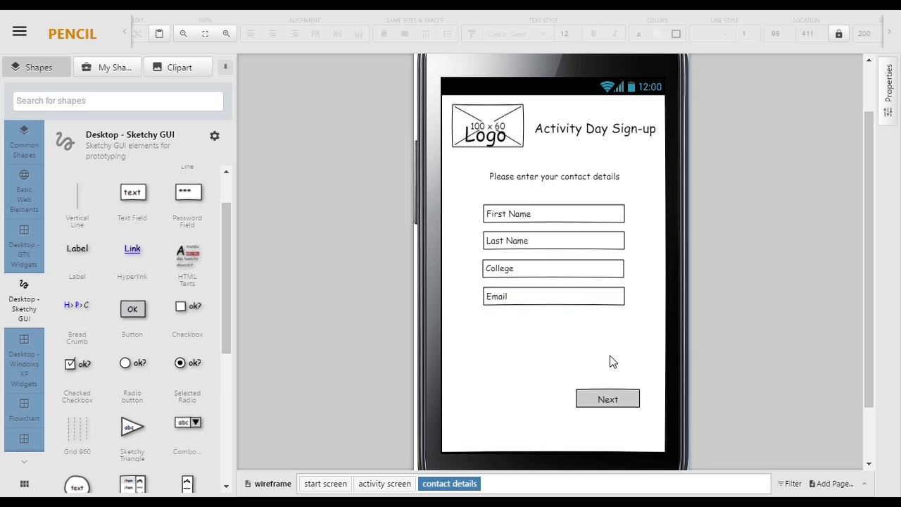
left_click_drag(539, 213, 512, 333)
double_click(513, 330)
type("C")
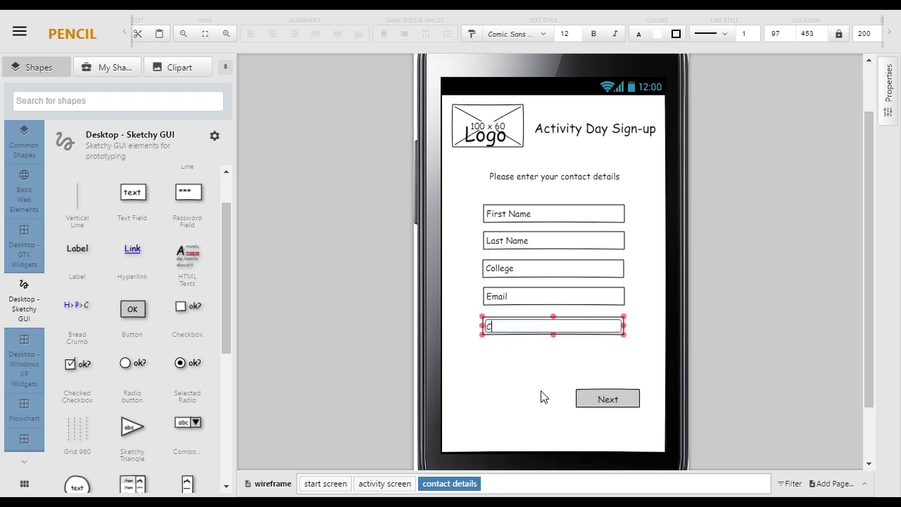
type("onfirm Email")
left_click(544, 397)
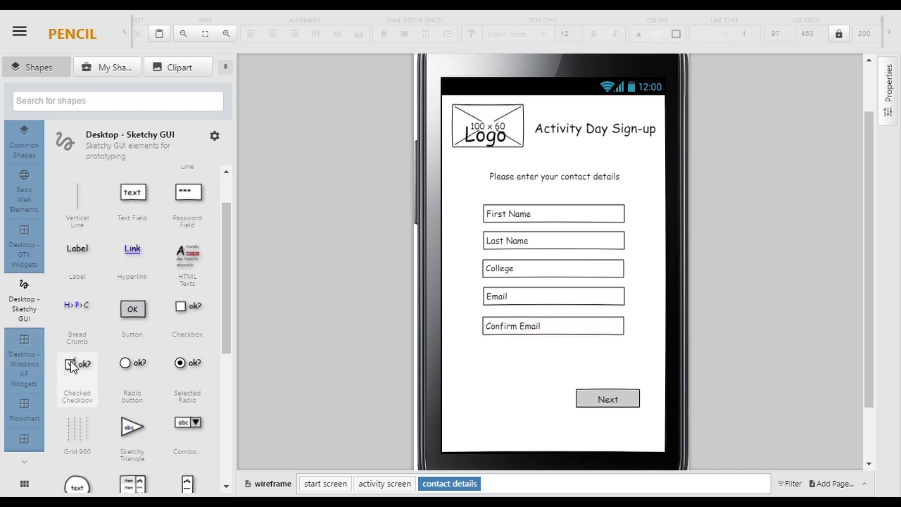
Step: Place a label-less checked checkbox beside the Confirm Email field
left_click_drag(70, 366, 539, 363)
double_click(541, 358)
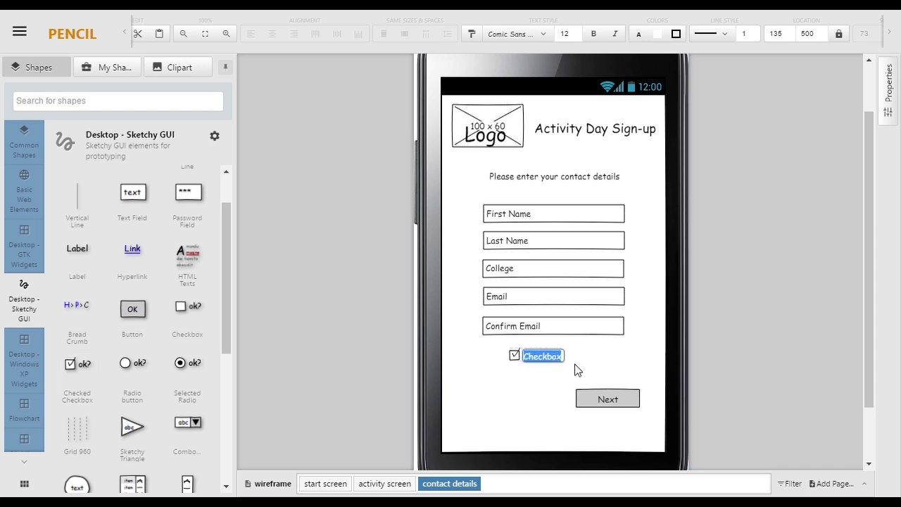
key("BackSpace")
left_click(503, 377)
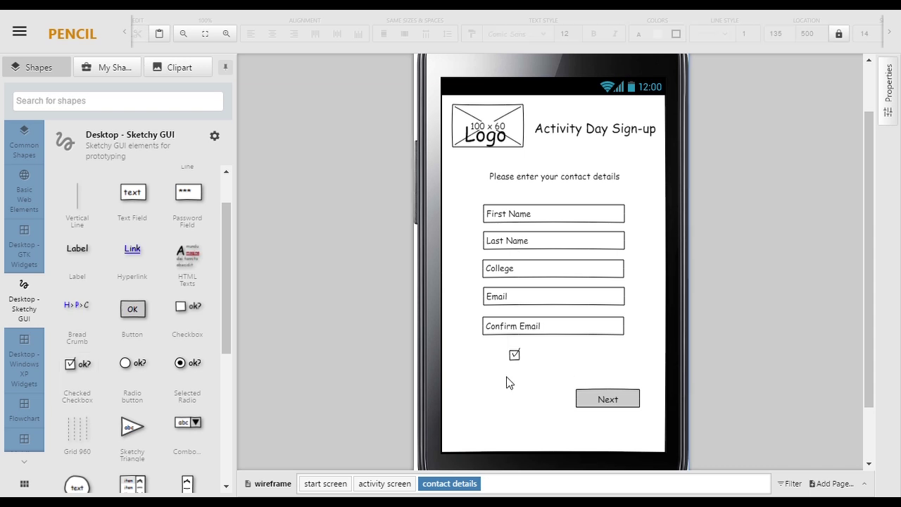
left_click_drag(512, 358, 642, 336)
left_click(501, 422)
scroll(483, 372, "down", 2)
scroll(460, 333, "up", 3)
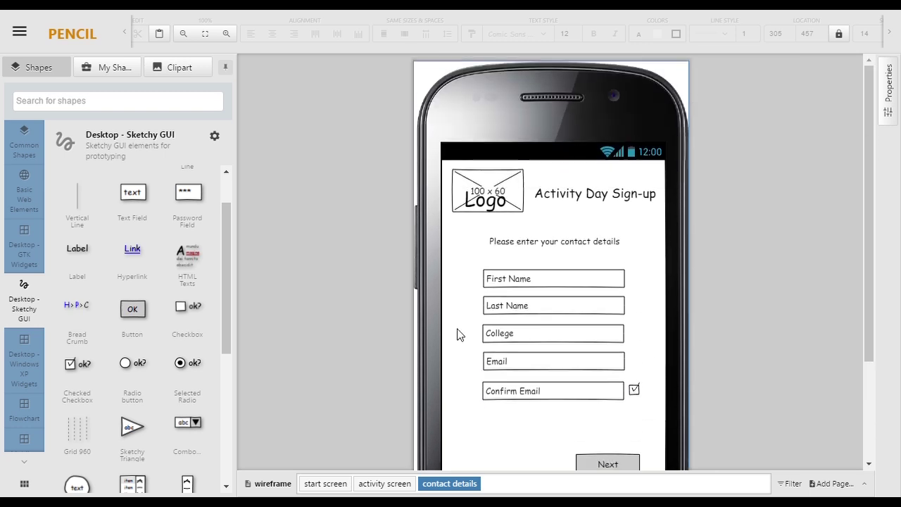
left_click(183, 34)
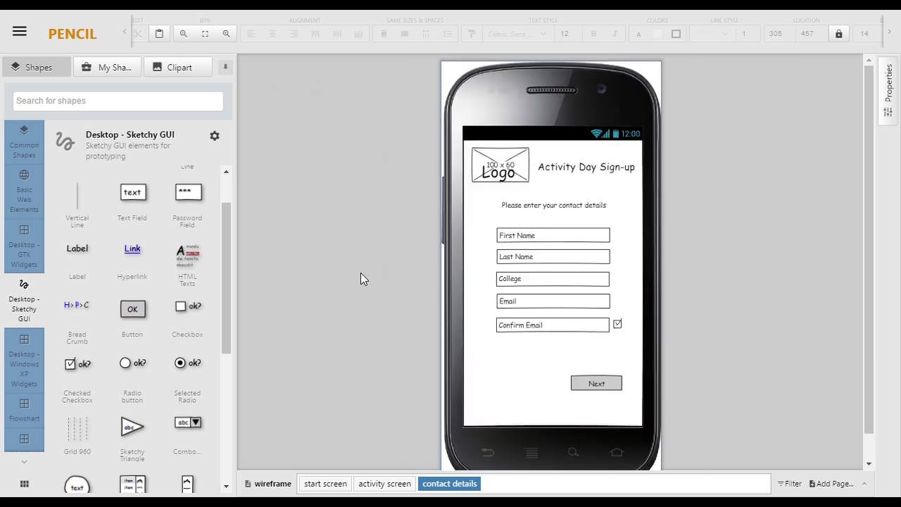
left_click(227, 34)
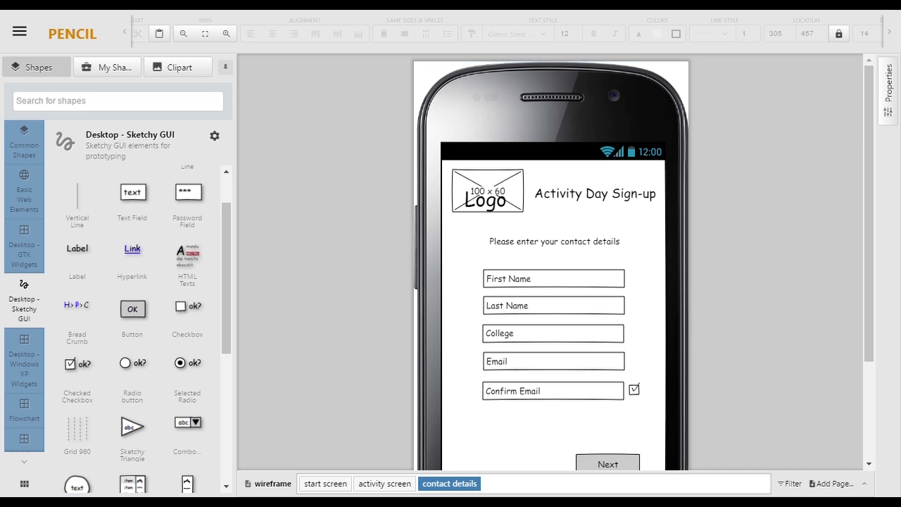
Step: Duplicate the contact details page and rename the copy 'summary screen'
right_click(448, 484)
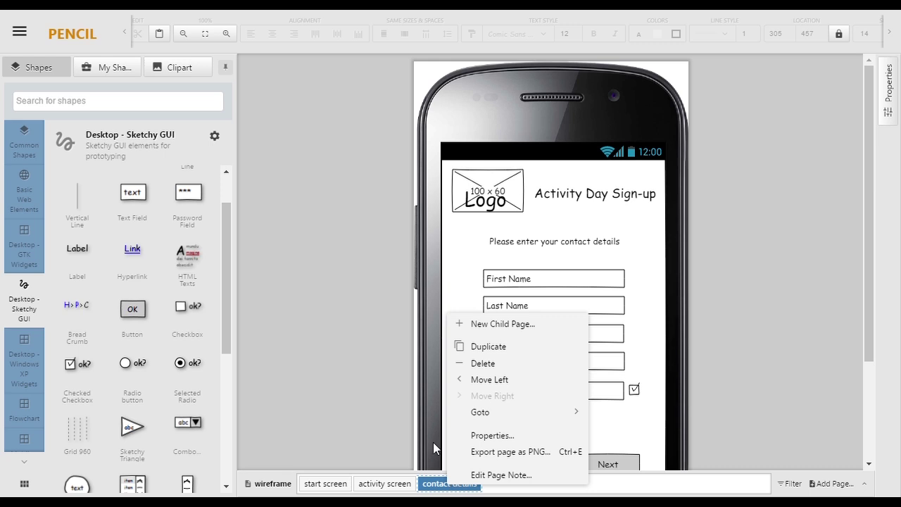
left_click(481, 352)
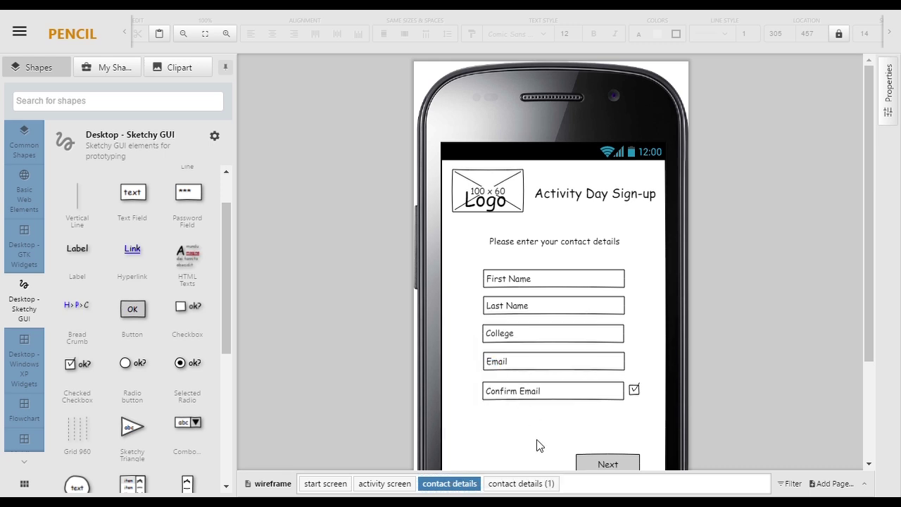
right_click(538, 483)
left_click(581, 434)
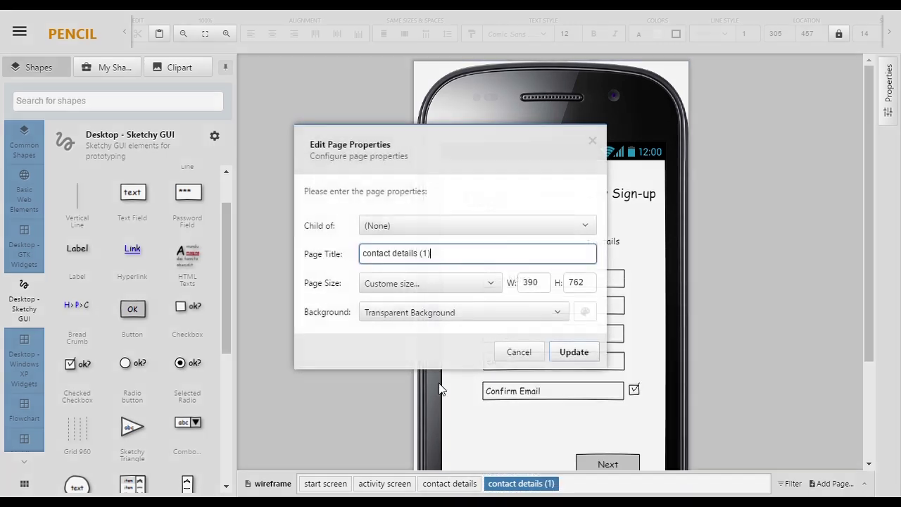
left_click_drag(443, 262, 348, 256)
type("summary screen")
key("Return")
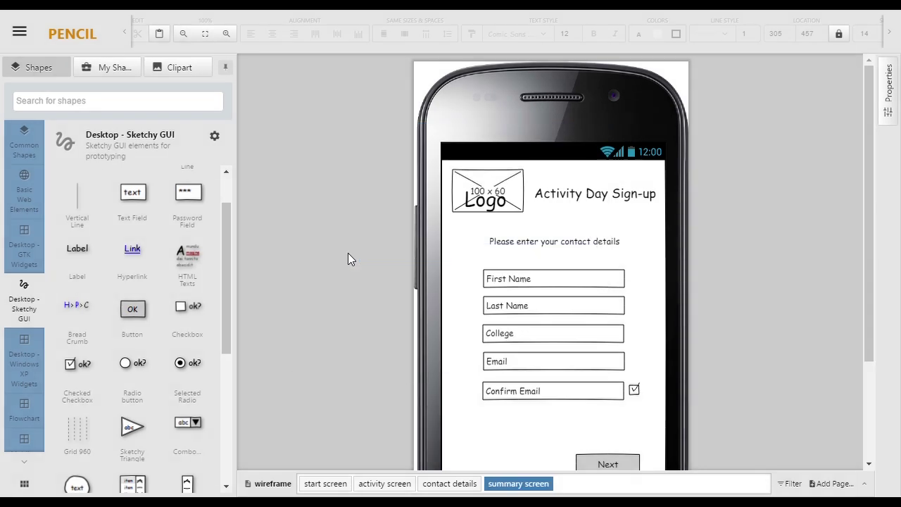
Step: Change the page's prompt label to 'You have selected:'
scroll(348, 259, "down", 2)
left_click(532, 178)
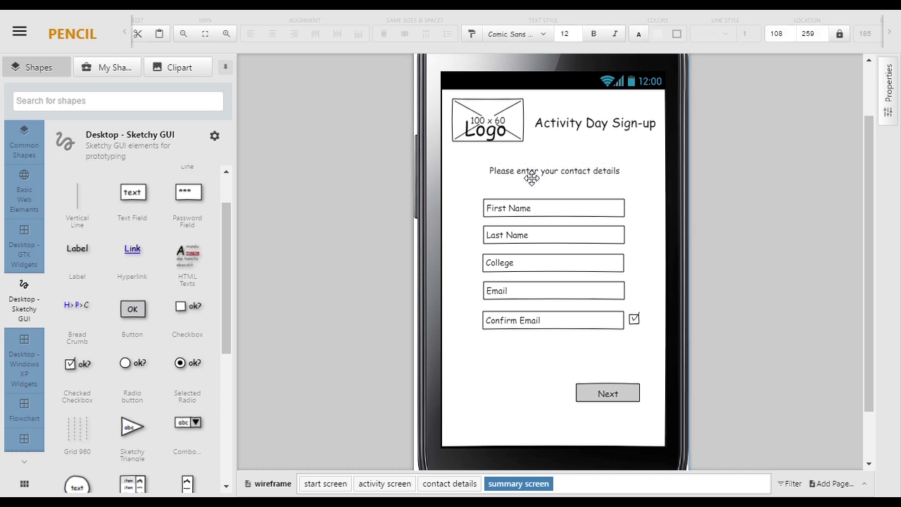
double_click(532, 178)
type("You hav")
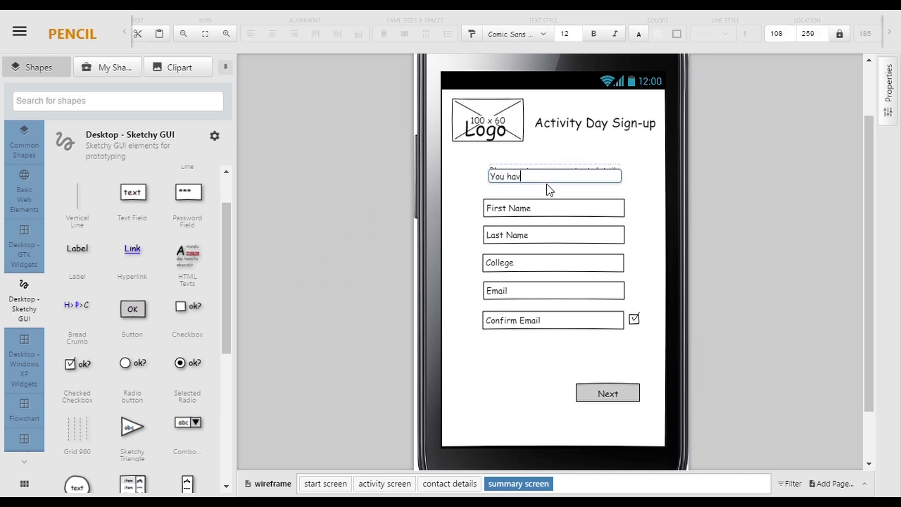
type("e selected:")
left_click(540, 214)
Step: Delete the First Name, Last Name, College, Email and Confirm Email fields and the checkbox
key("Delete")
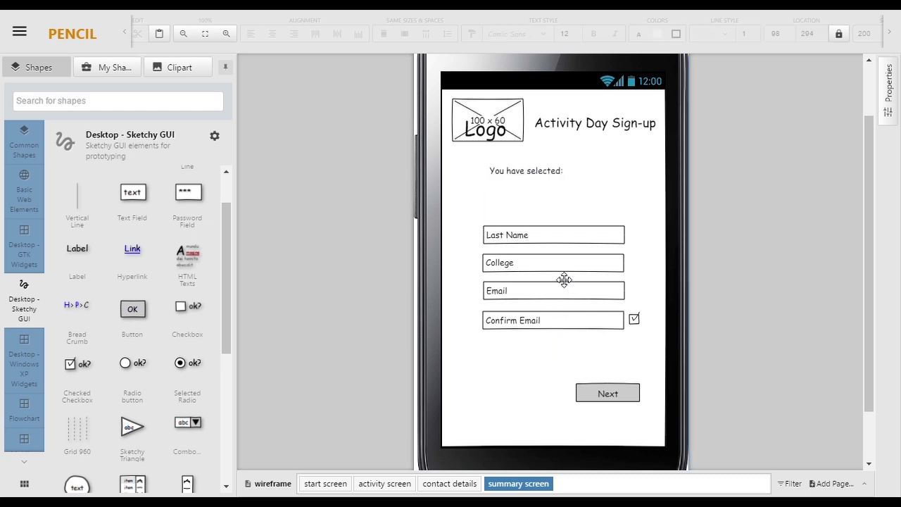
left_click(557, 242)
key("Delete")
left_click(559, 270)
key("Delete")
left_click(561, 295)
key("Delete")
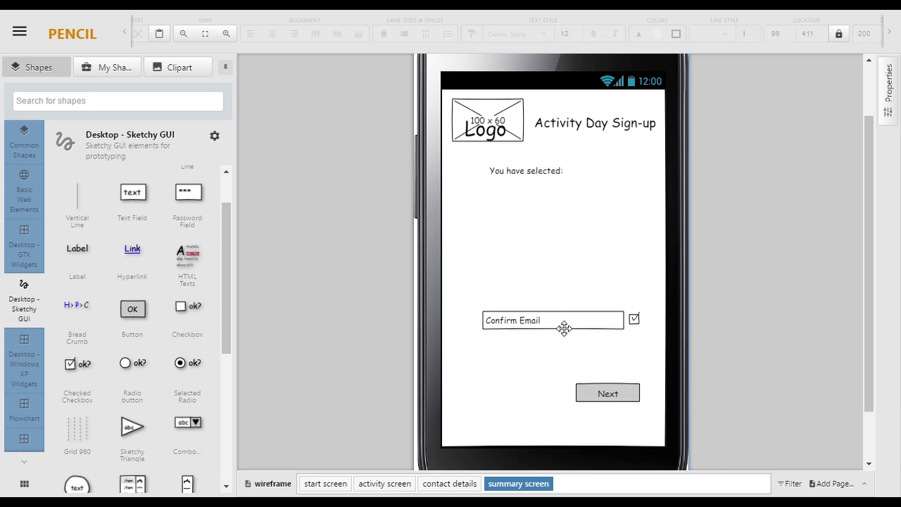
left_click(565, 325)
key("Delete")
left_click(637, 323)
key("Delete")
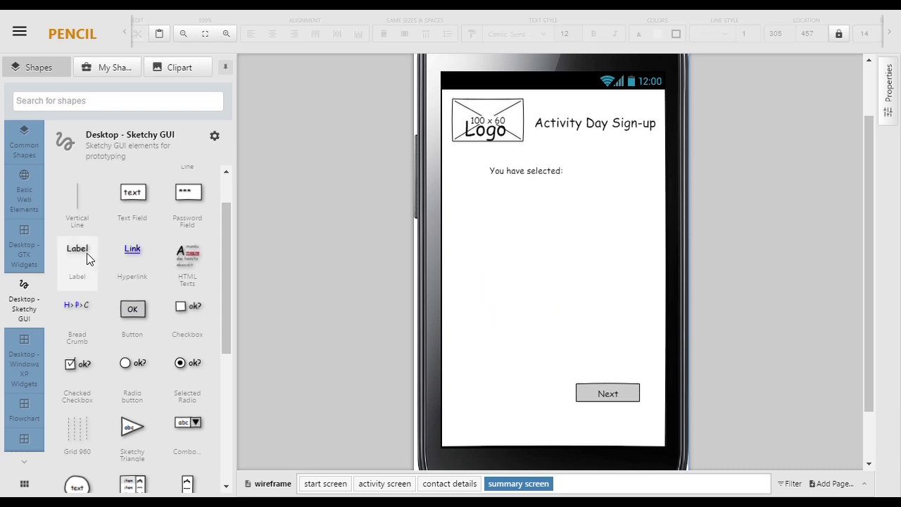
Step: Place a text block below 'You have selected:' with font size 16
left_click_drag(226, 237, 236, 200)
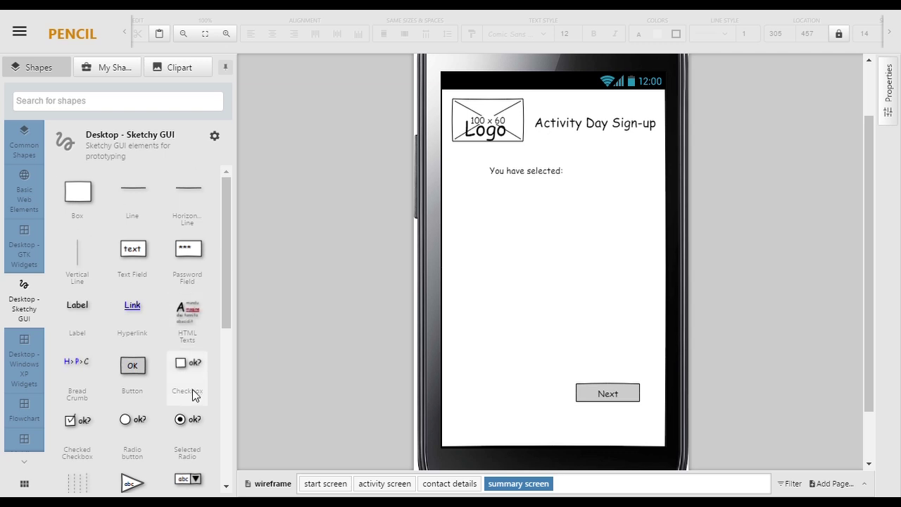
left_click_drag(185, 317, 517, 210)
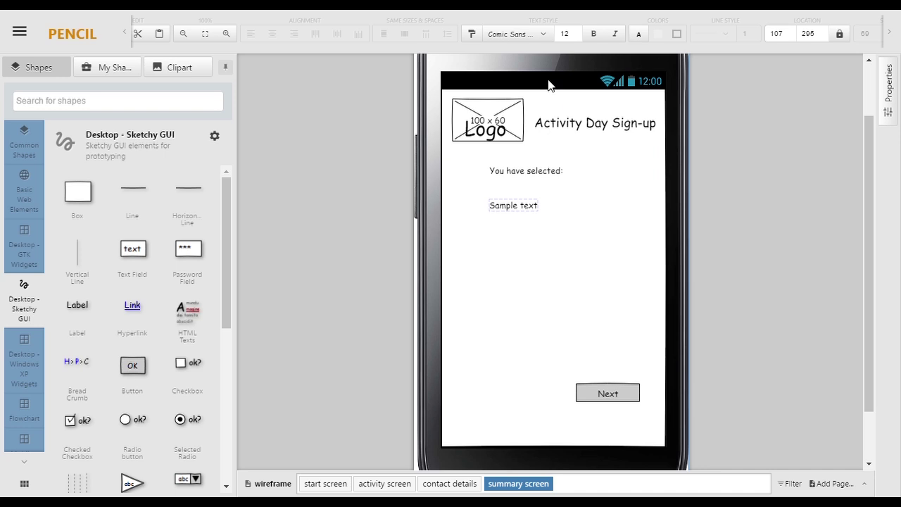
left_click(576, 31)
left_click(577, 31)
left_click(577, 31)
left_click(577, 31)
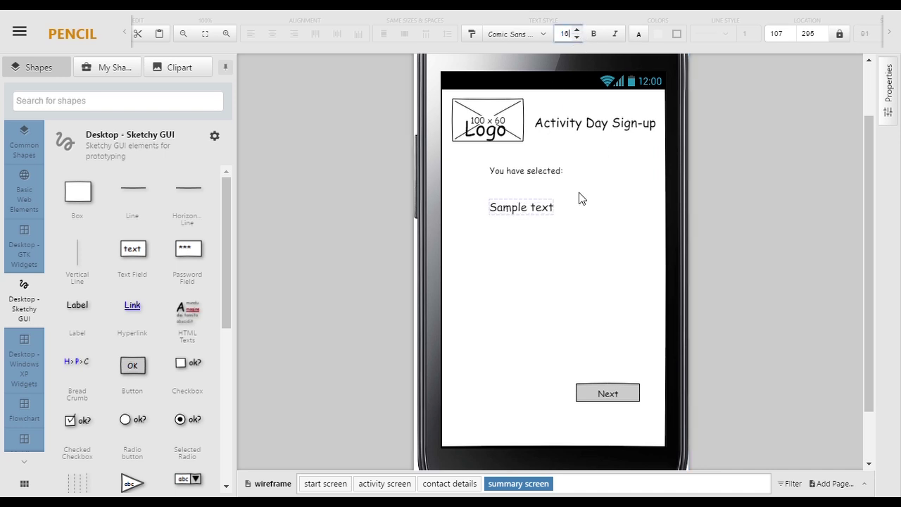
Step: Fill the text block with lines Date, Activity, Location, First name, Last name, College, Email
double_click(538, 211)
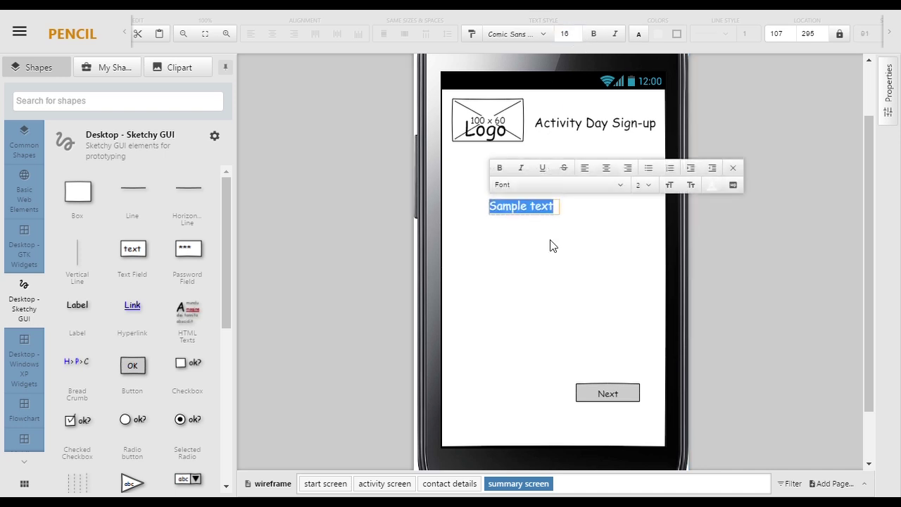
type("Date")
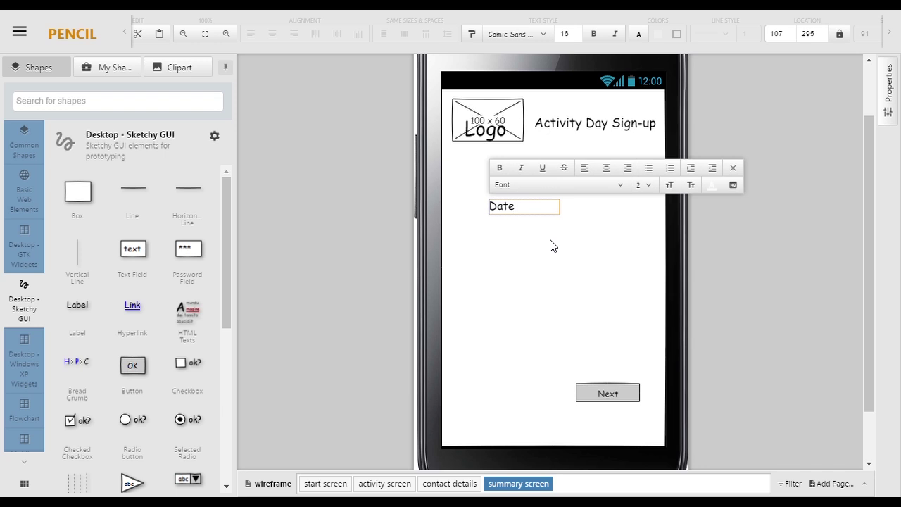
key("Return")
type("Activity")
key("Return")
type("Location")
key("Return")
type("First name")
key("Return")
type("Last name")
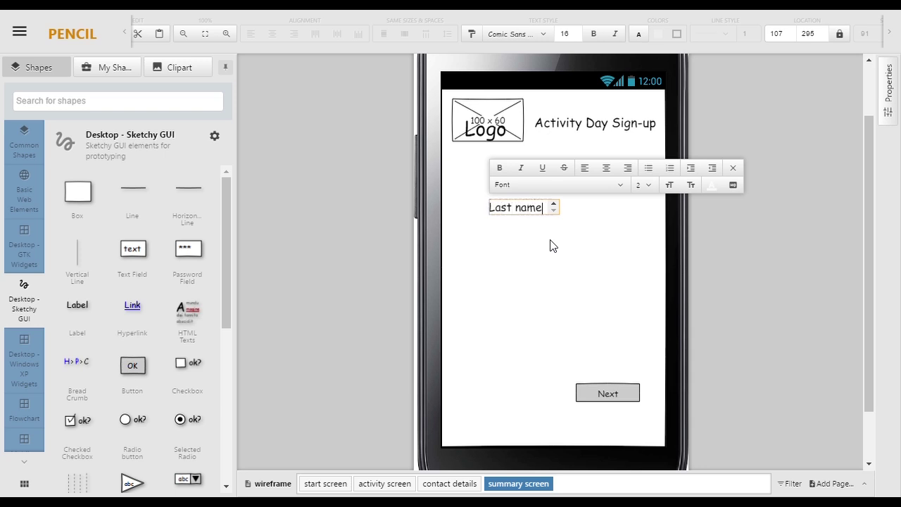
key("Return")
type("College")
key("Return")
type("Email")
key("Escape")
Step: Enlarge the list's font size to 18
left_click(533, 261)
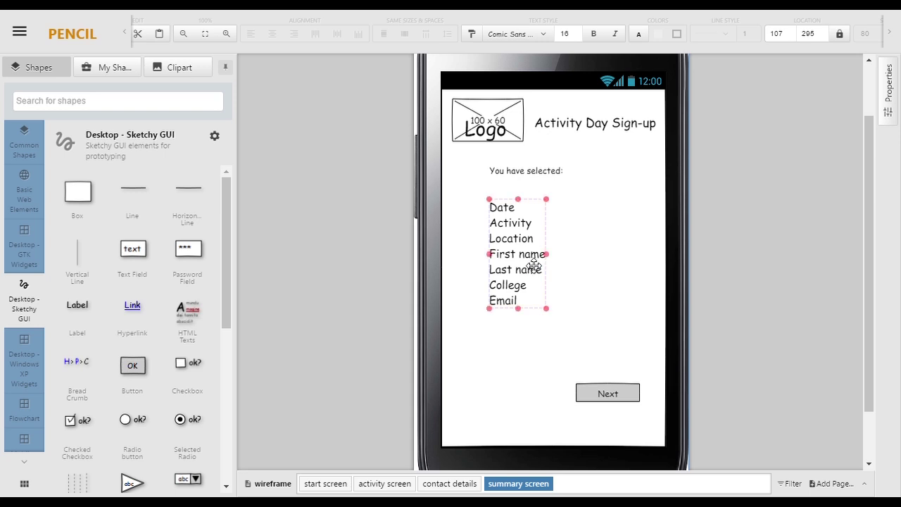
left_click(577, 31)
left_click(577, 31)
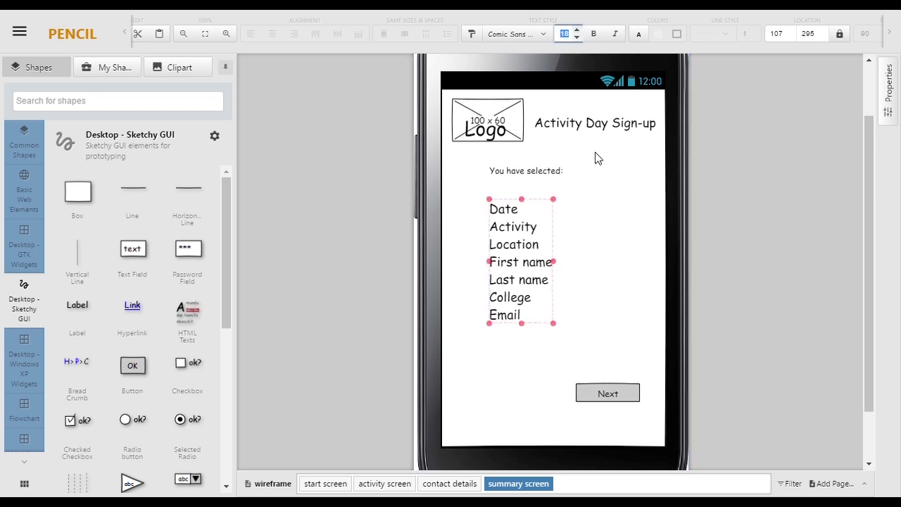
left_click(501, 414)
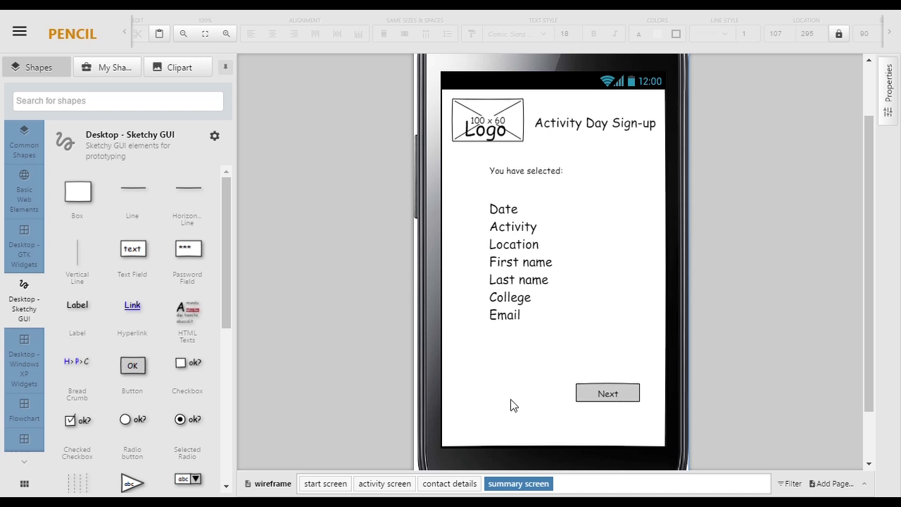
Step: Copy the Next button and move the duplicate to the bottom left of the summary screen
left_click(457, 483)
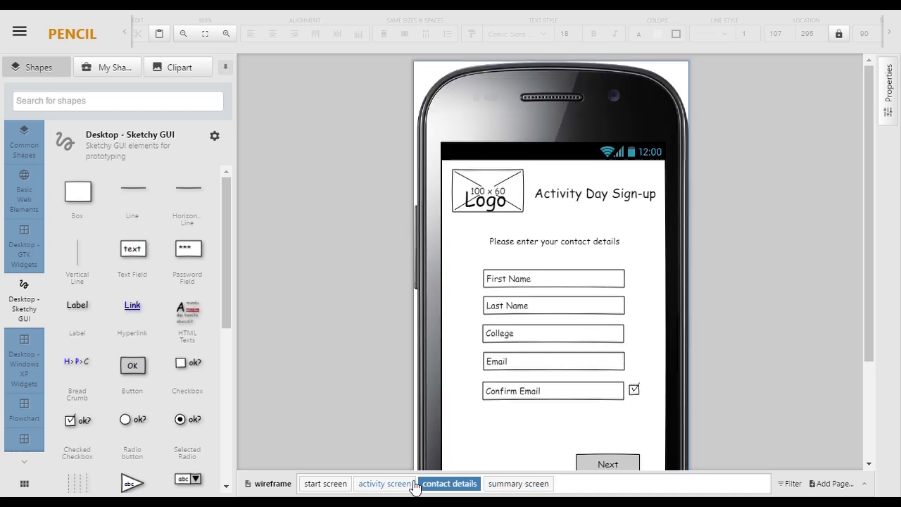
left_click(407, 483)
left_click(519, 483)
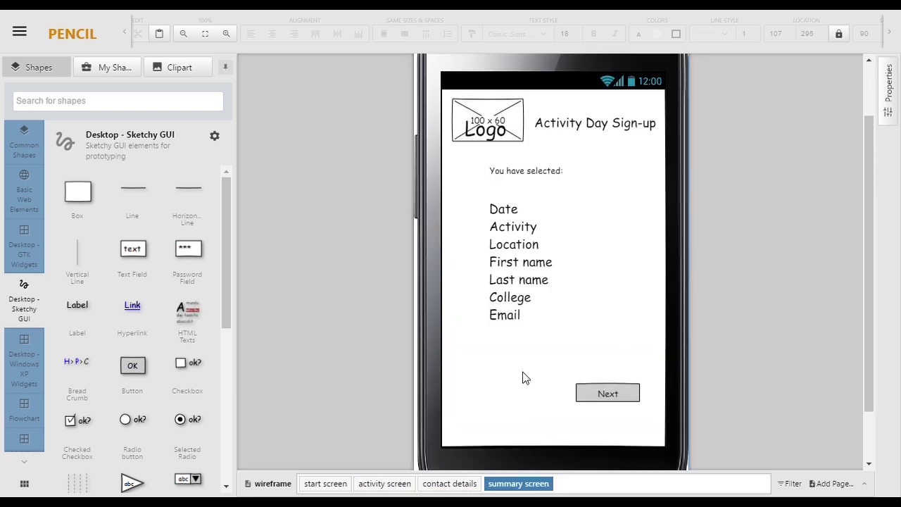
left_click(608, 391)
key("ctrl+c")
key("ctrl+v")
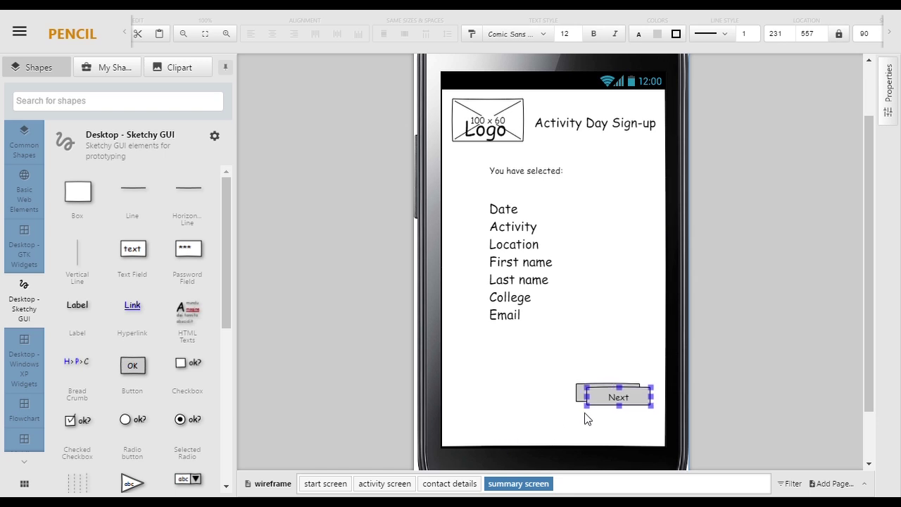
left_click_drag(585, 410, 512, 399)
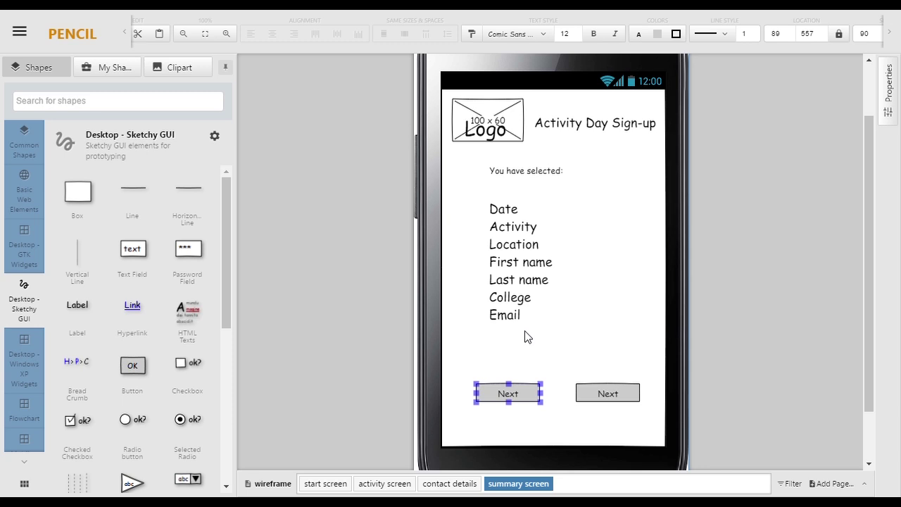
left_click(543, 342)
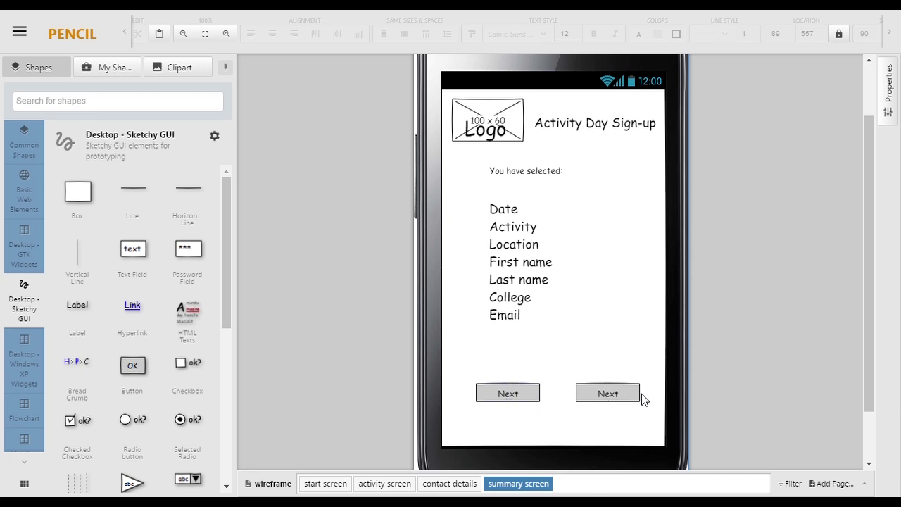
Step: Relabel the left button 'Change'
left_click(519, 401)
double_click(519, 402)
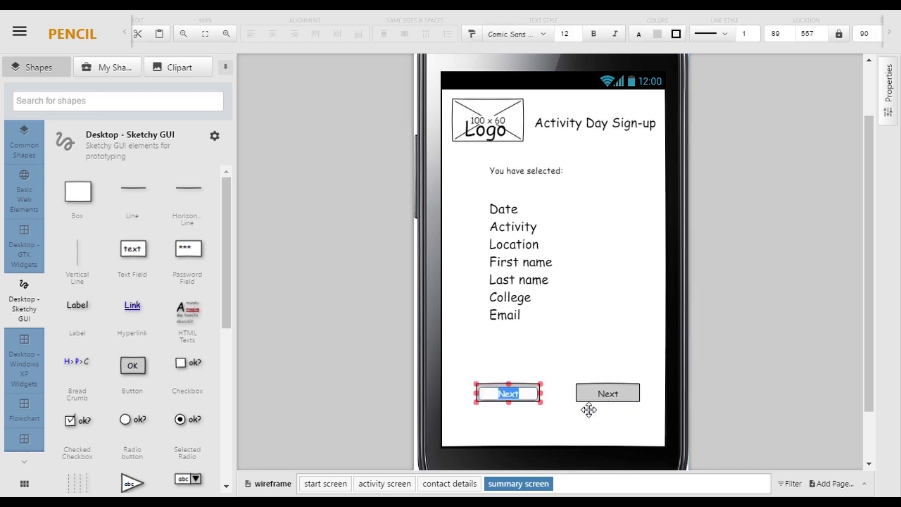
type("Change")
left_click(579, 361)
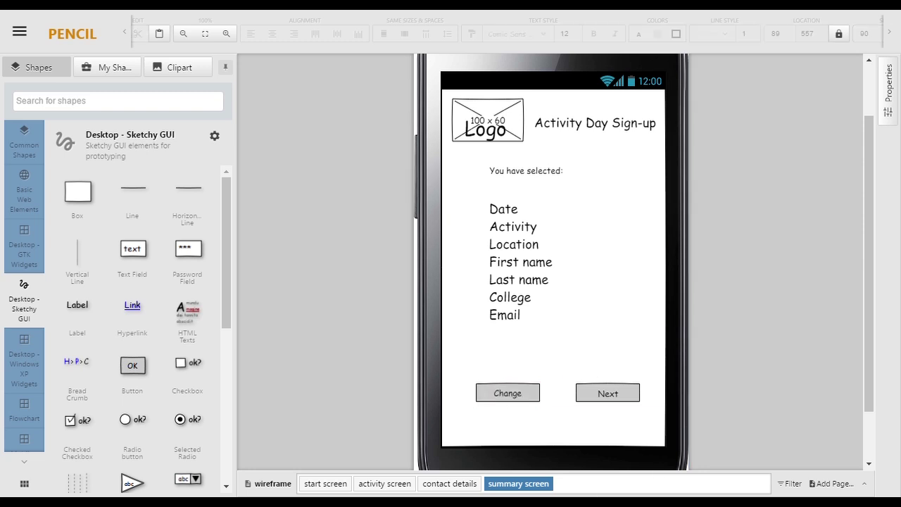
right_click(503, 485)
Step: Duplicate the summary screen page and title the copy 'confirmation'
left_click(541, 346)
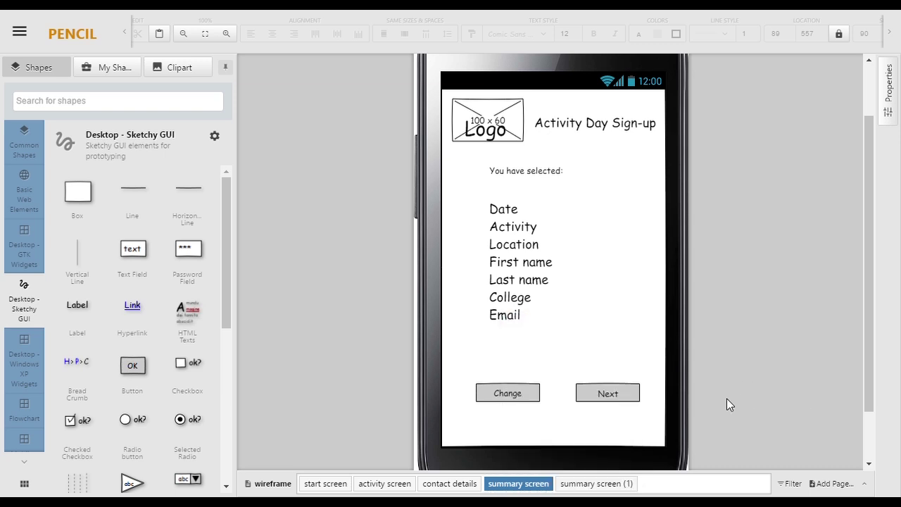
right_click(617, 491)
left_click(655, 437)
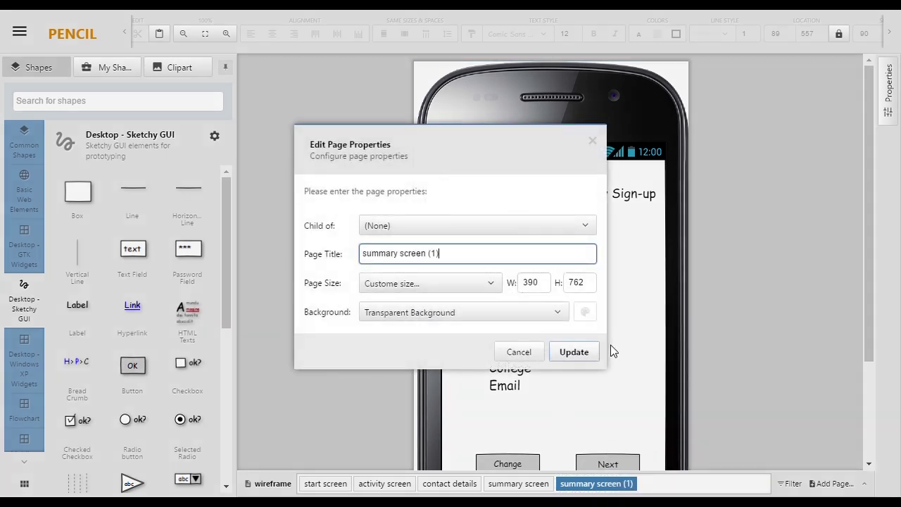
left_click_drag(480, 258, 333, 263)
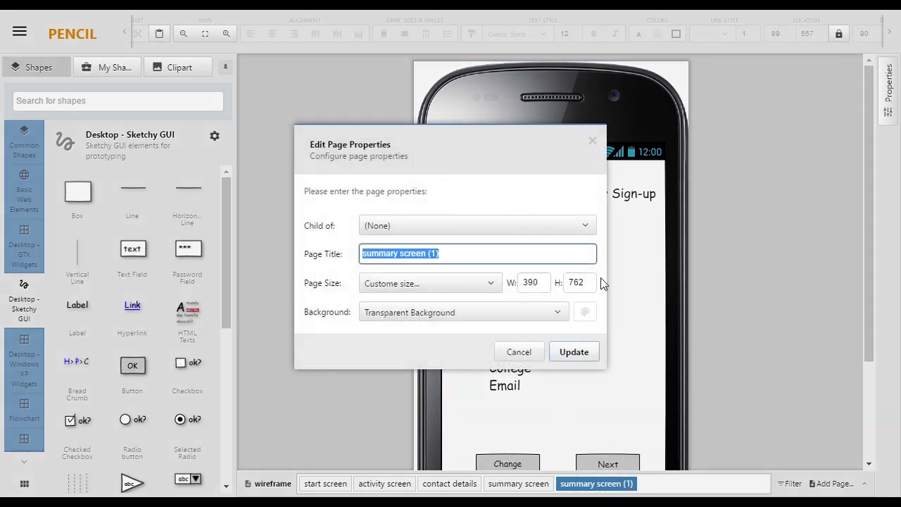
type("confi")
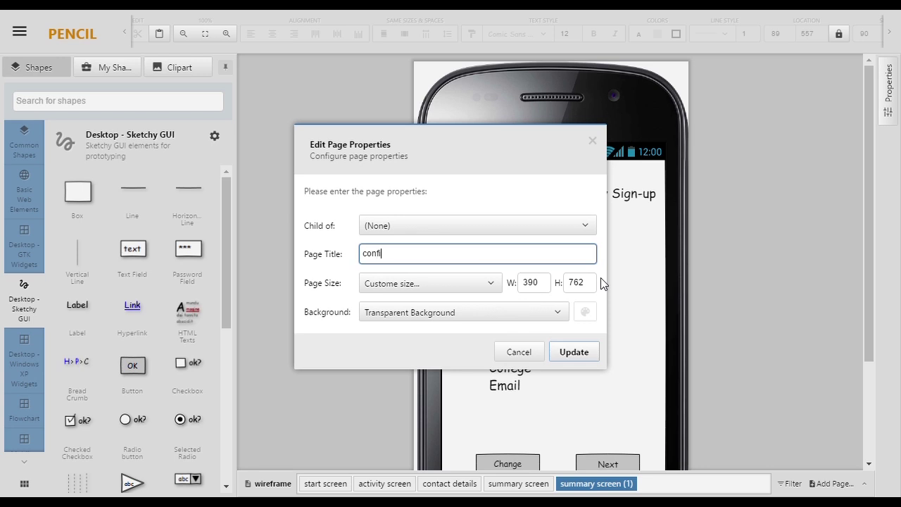
type("rmation")
key("Return")
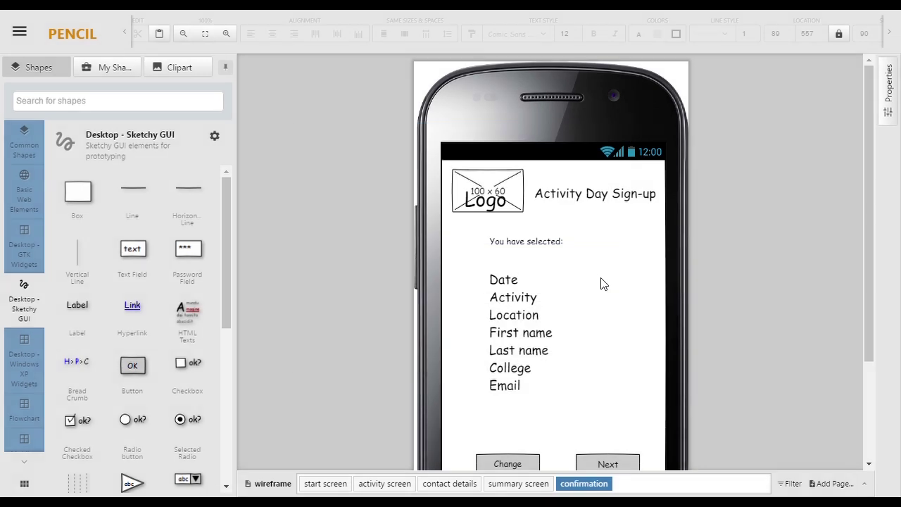
scroll(619, 312, "down", 2)
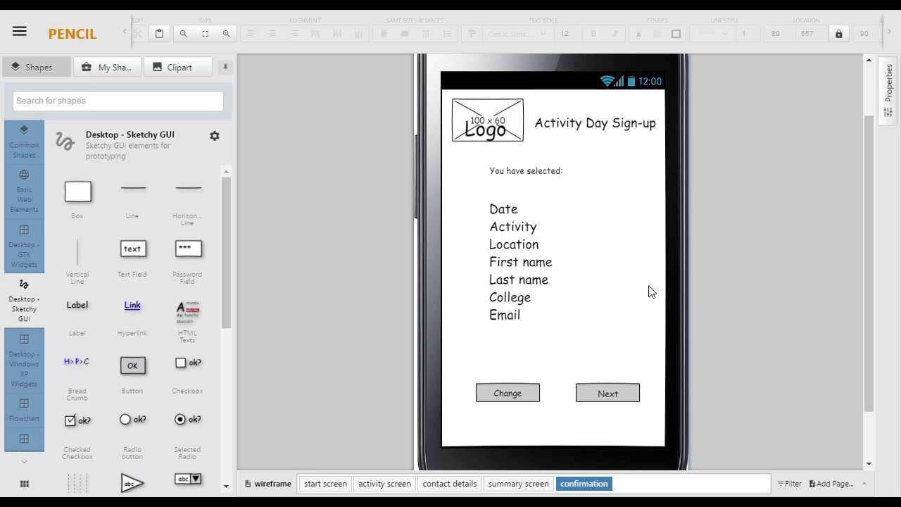
left_click(527, 213)
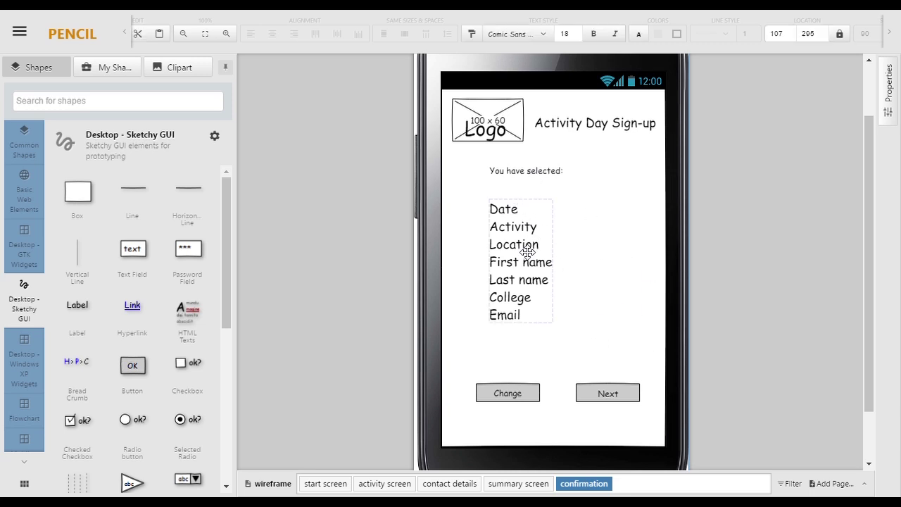
Step: Remove the College and Email lines, join the name lines, and add Ticket Number 1234565
double_click(529, 253)
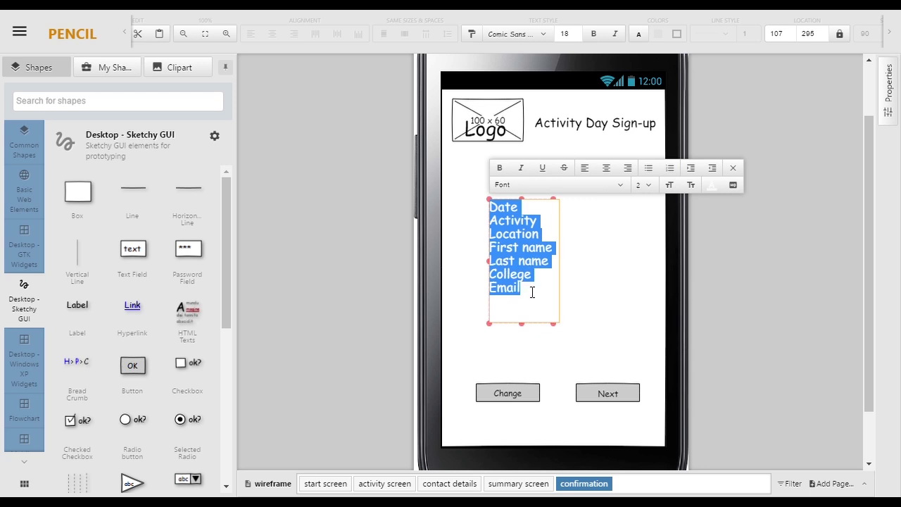
left_click_drag(533, 293, 485, 280)
key("BackSpace")
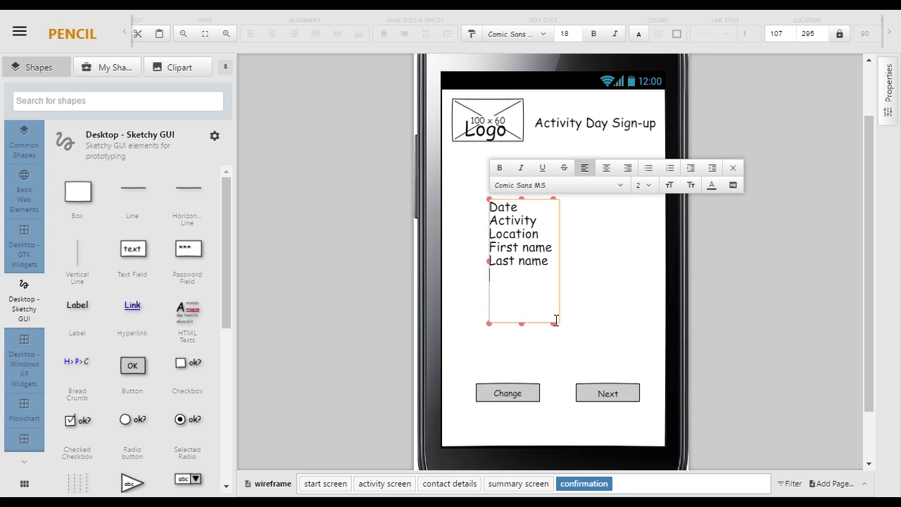
key("BackSpace")
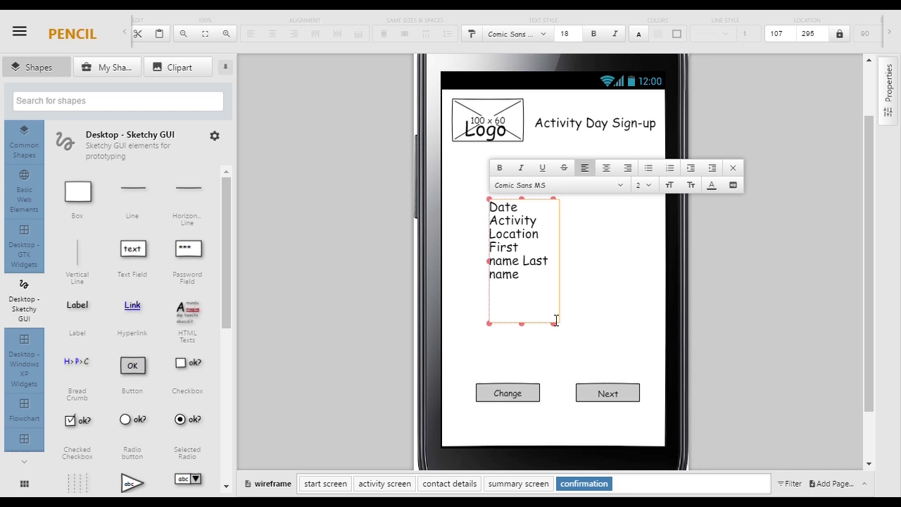
type("Ticket")
key("Return")
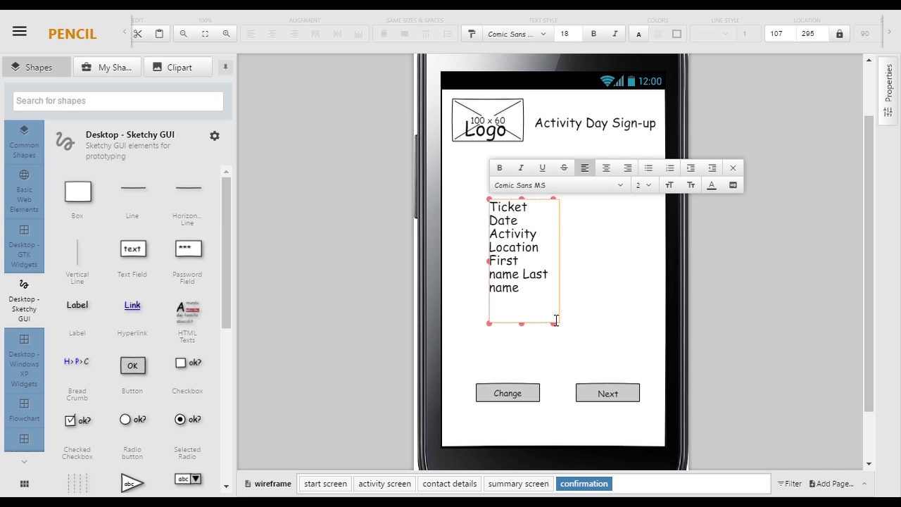
type("Number")
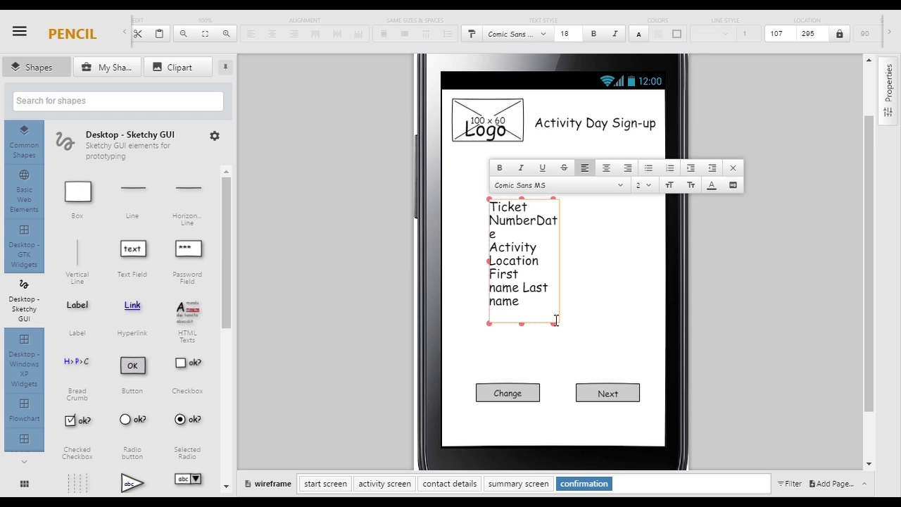
key("Return")
type("12345")
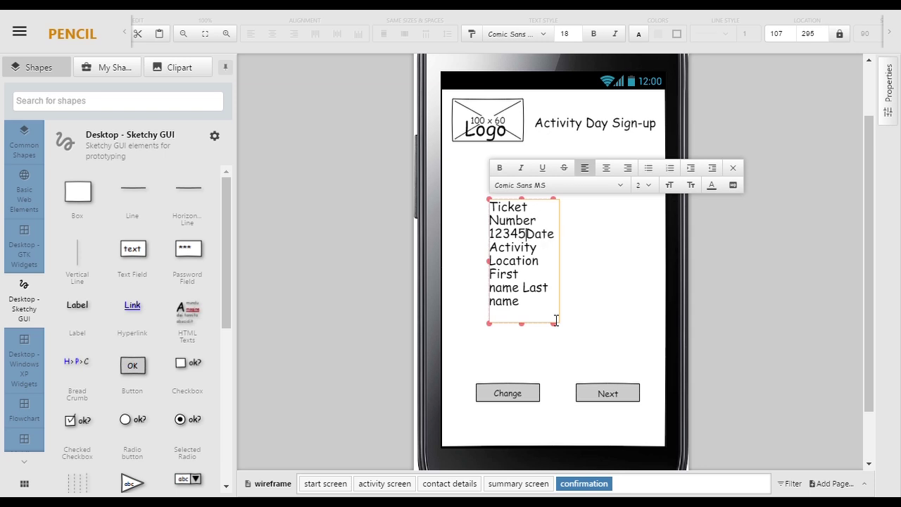
type("65")
key("Return")
key("ctrl+Return")
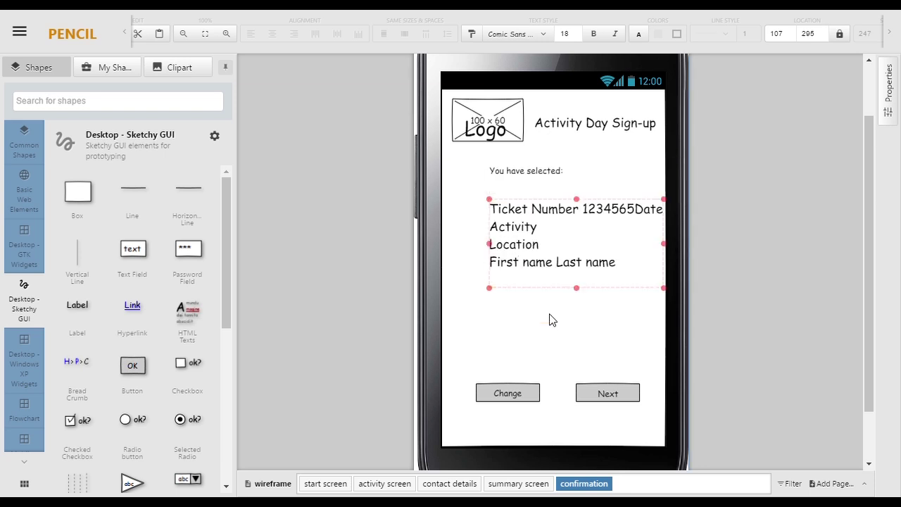
Step: Put Date on its own line, shift the block left, and delete the 'You have selected:' label
double_click(564, 230)
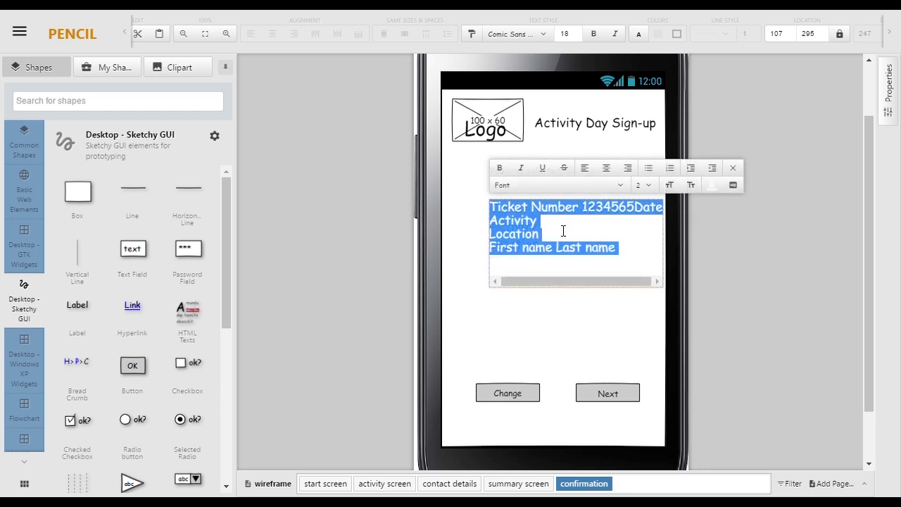
left_click(640, 210)
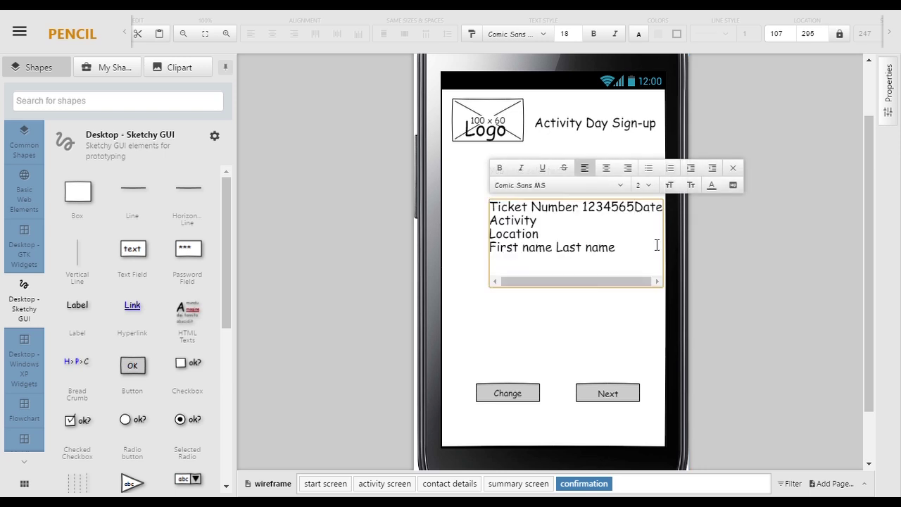
key("Return")
left_click(567, 334)
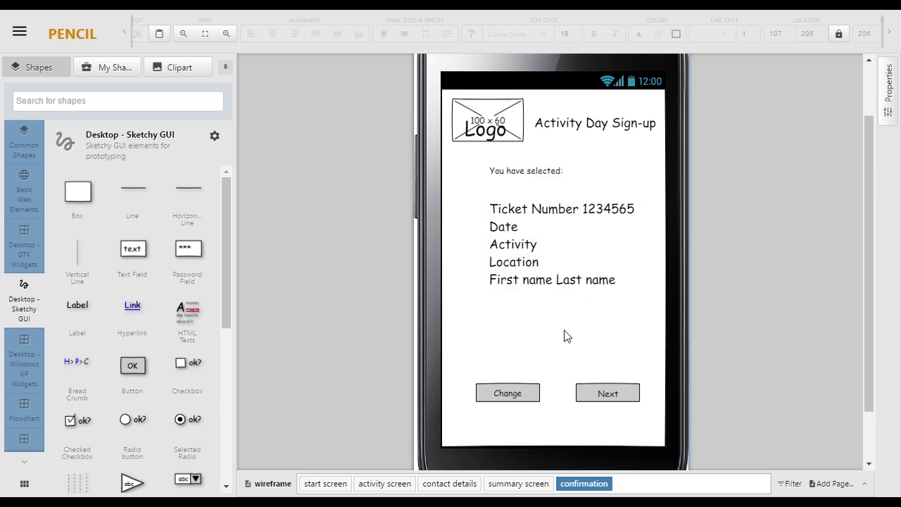
left_click_drag(574, 222, 565, 222)
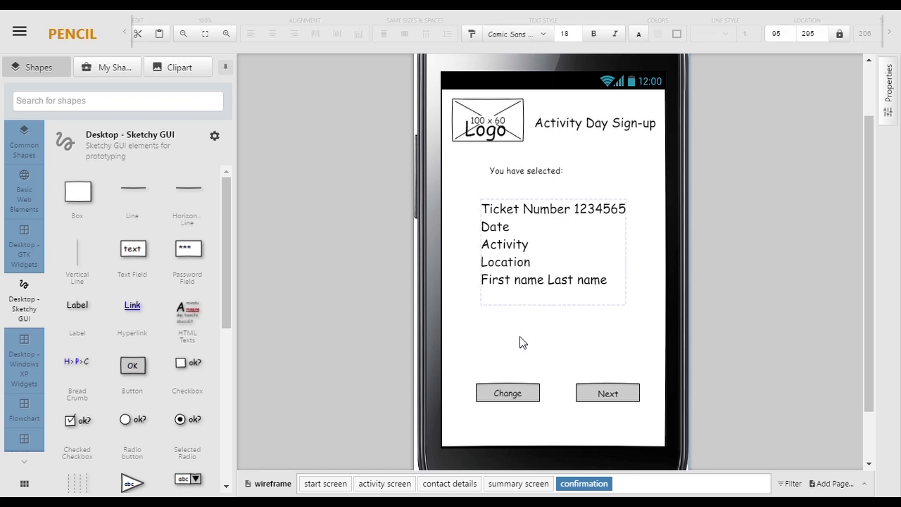
left_click(518, 338)
left_click(530, 173)
key("Delete")
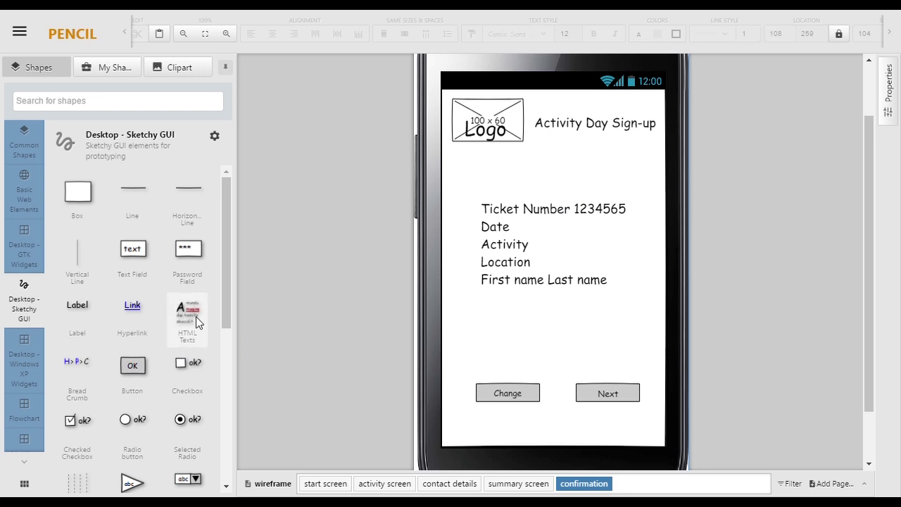
Step: Add a full-width 'Sign-up Confirmed' button above the Ticket Number details
scroll(226, 290, "down", 5)
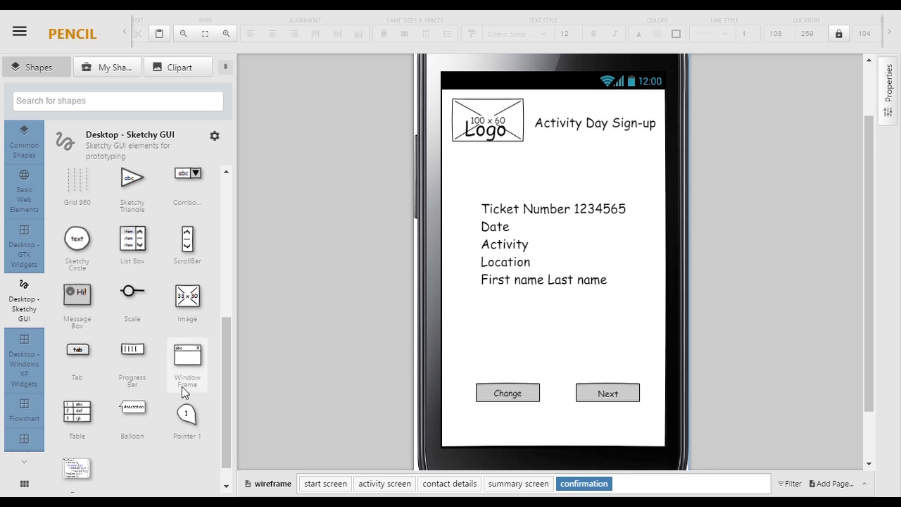
left_click_drag(70, 303, 559, 177)
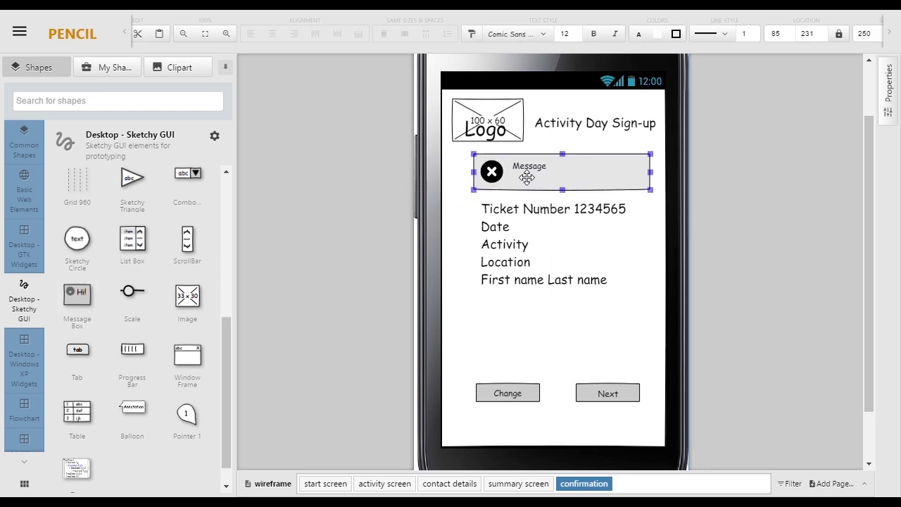
key("Delete")
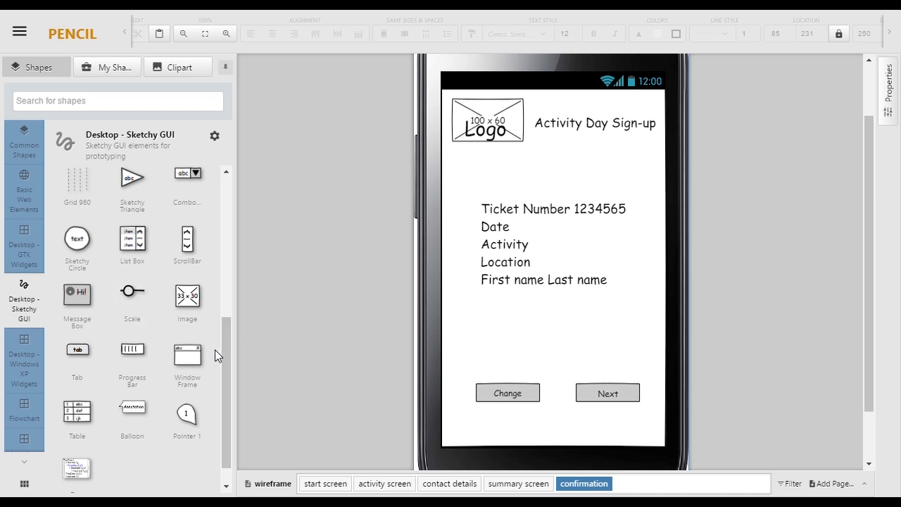
left_click_drag(223, 352, 240, 248)
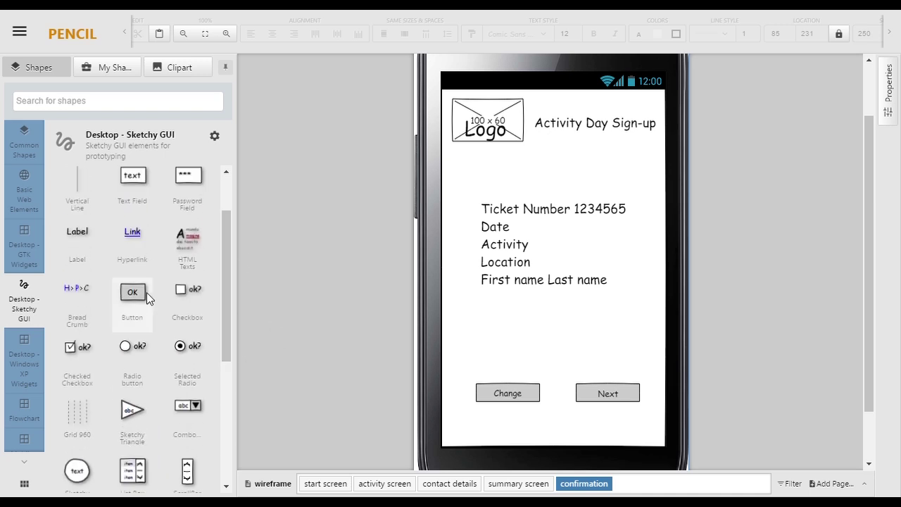
left_click_drag(147, 293, 645, 194)
double_click(574, 182)
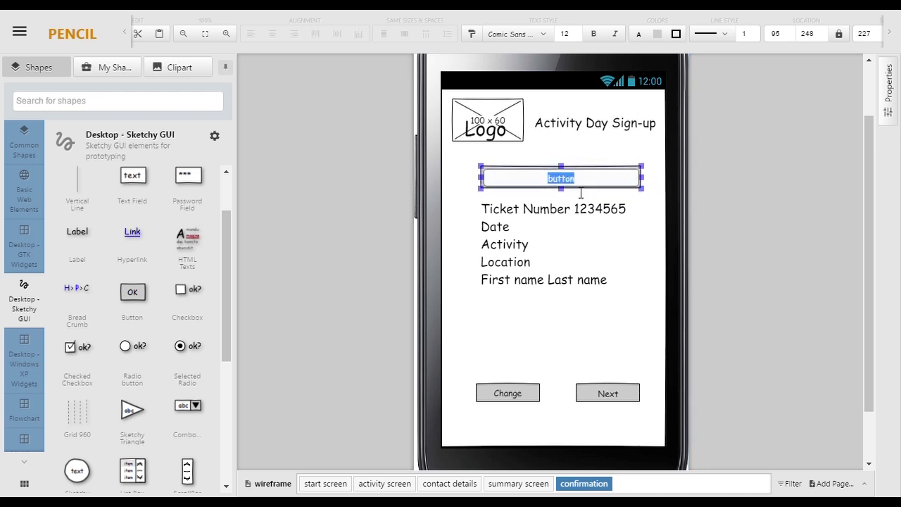
type("Sign-")
type("up Confirmed")
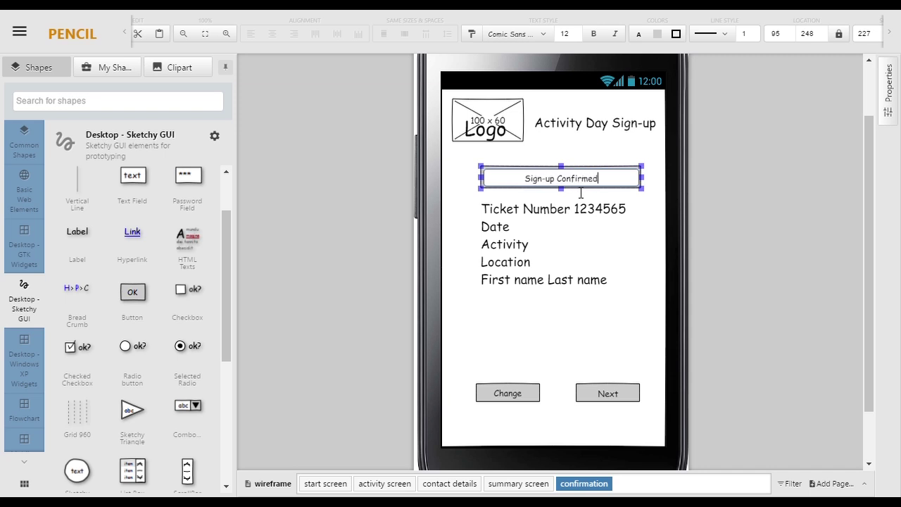
left_click(580, 252)
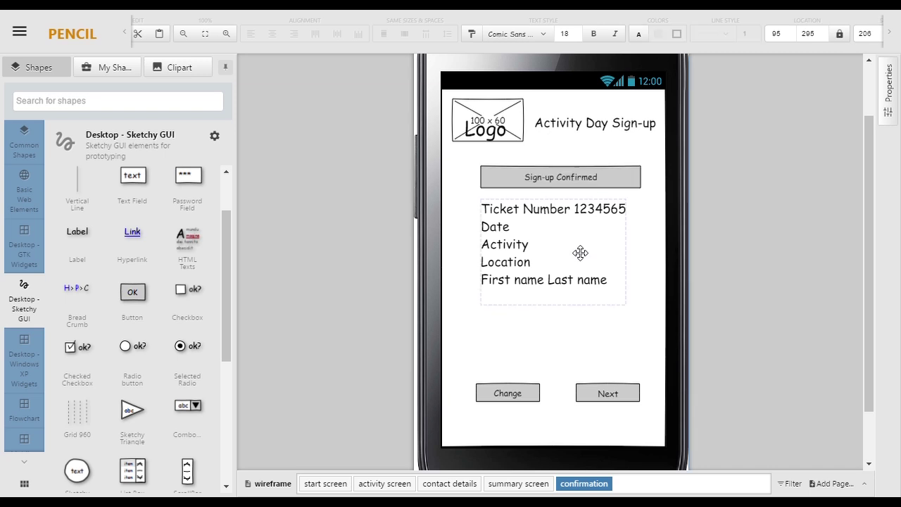
left_click_drag(583, 182, 578, 184)
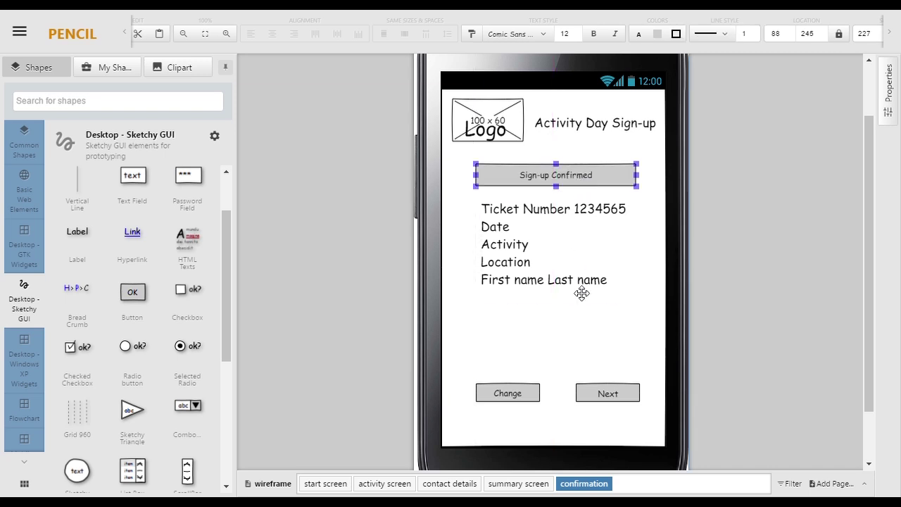
left_click(569, 331)
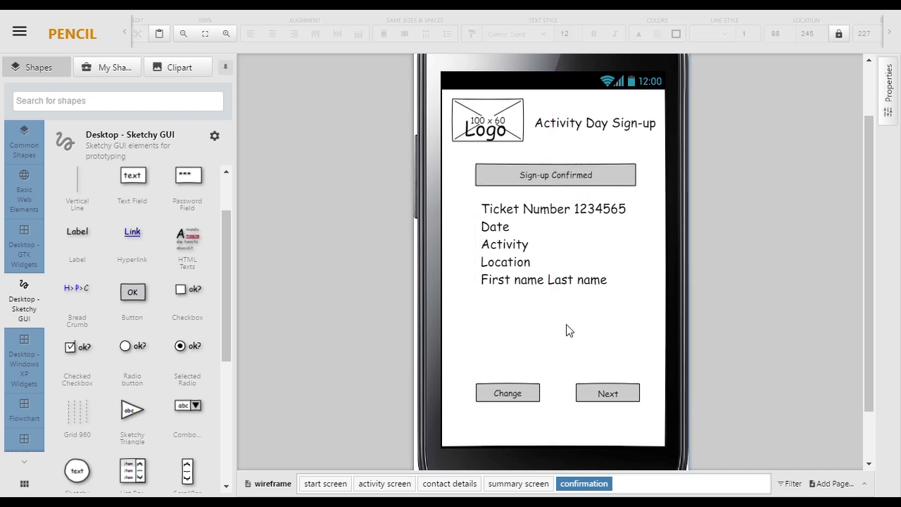
Step: Copy the Change button below the ticket details and label it 'Save PDF'
left_click(517, 401)
key("ctrl+c")
key("ctrl+v")
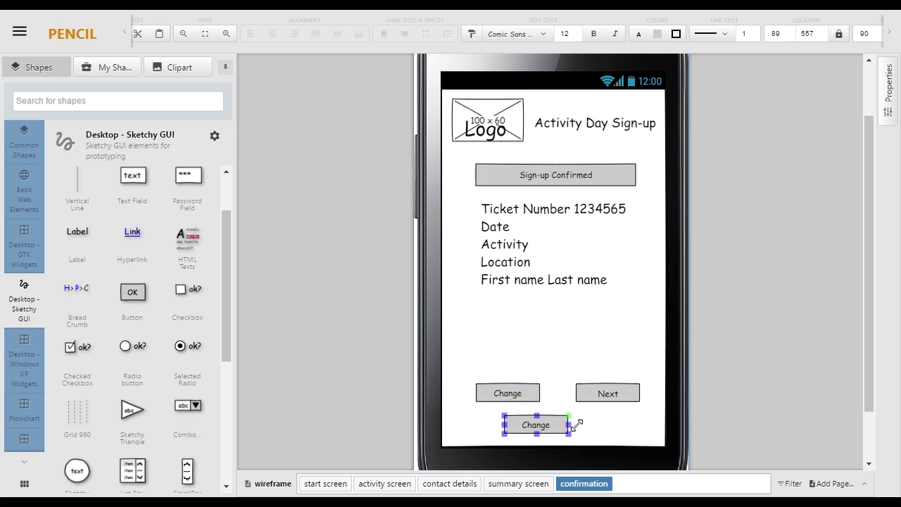
left_click_drag(556, 437, 569, 335)
double_click(567, 332)
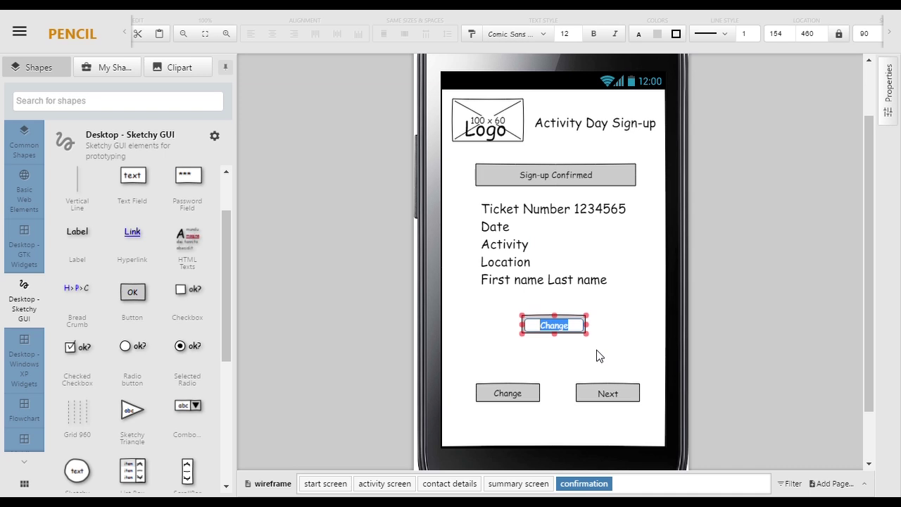
type("Save PDF")
key("Return")
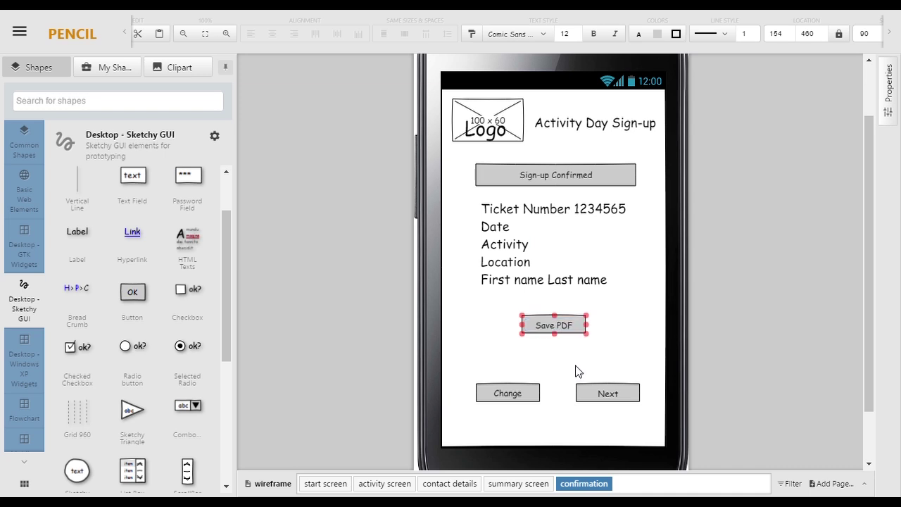
Step: Rename the Change button 'Another Sign-up' and widen it to fit
double_click(513, 399)
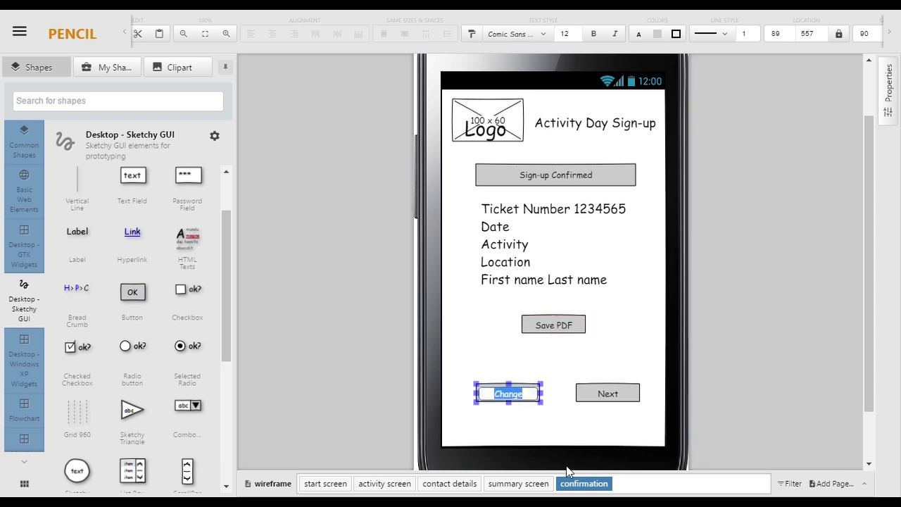
type("Another Sign-up")
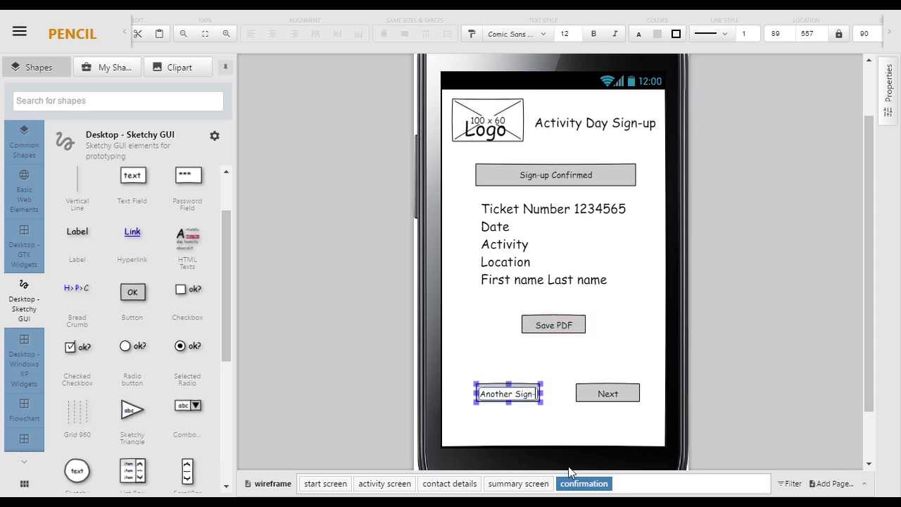
key("Return")
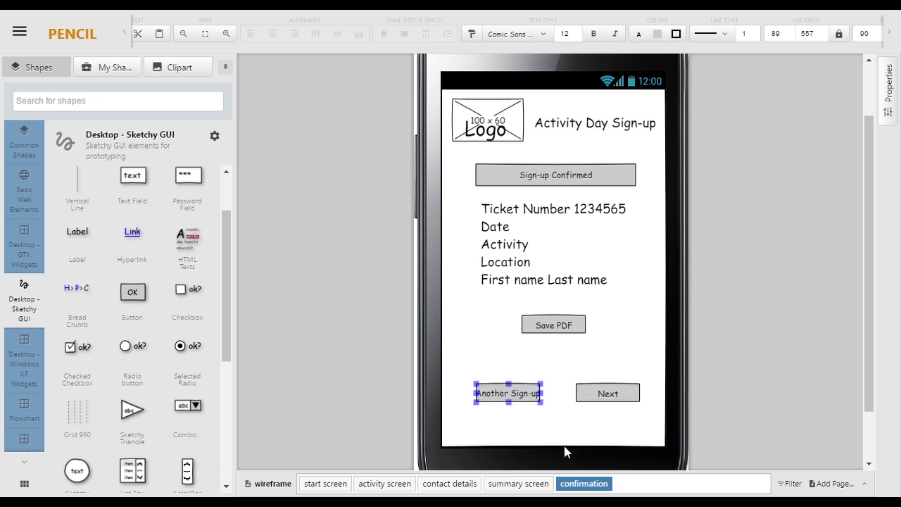
left_click(568, 454)
left_click(522, 396)
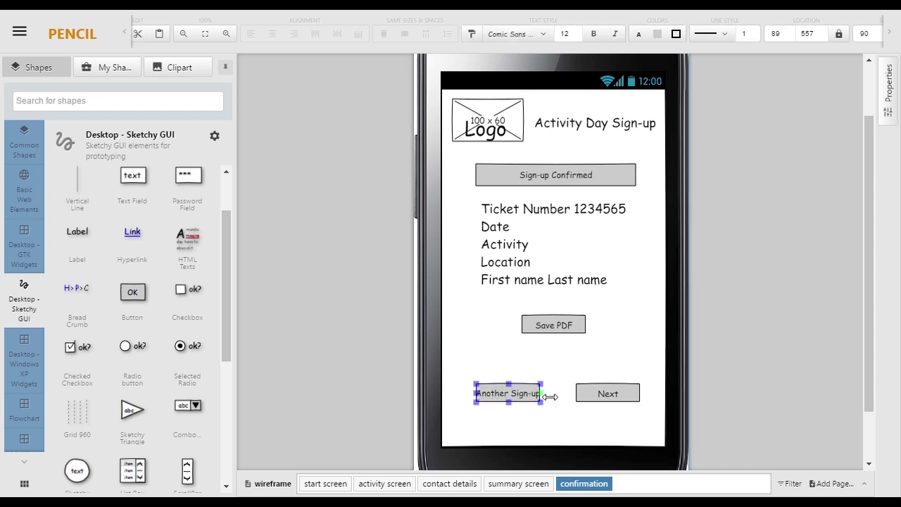
left_click_drag(542, 393, 546, 394)
left_click(553, 431)
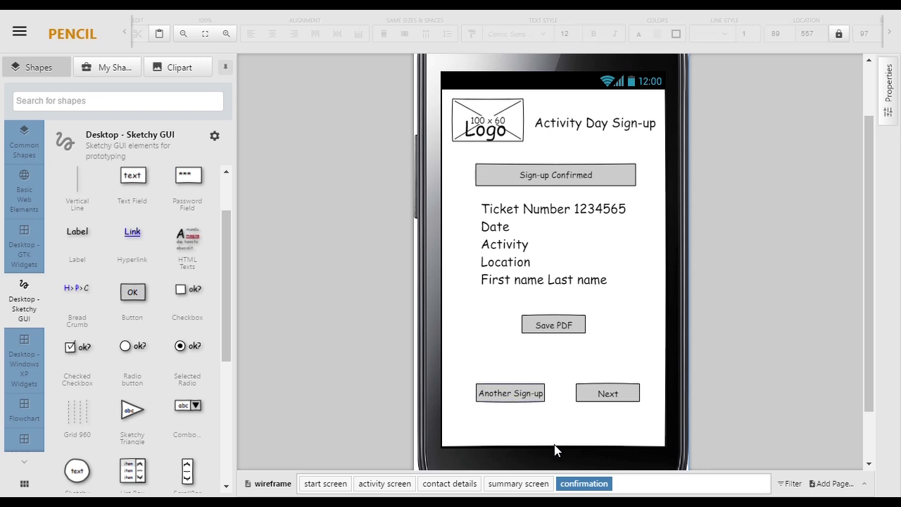
Step: Rename the Next button 'Exit'
left_click(616, 398)
double_click(618, 398)
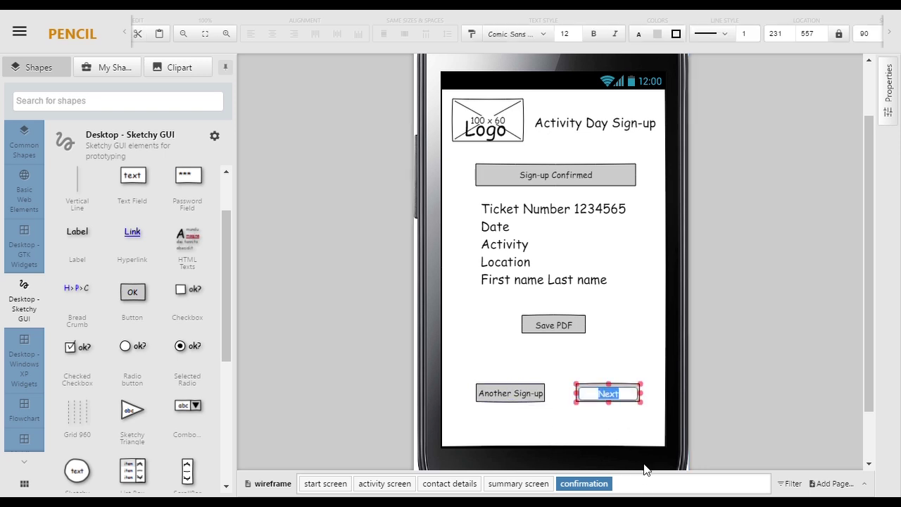
type("Exit")
key("Return")
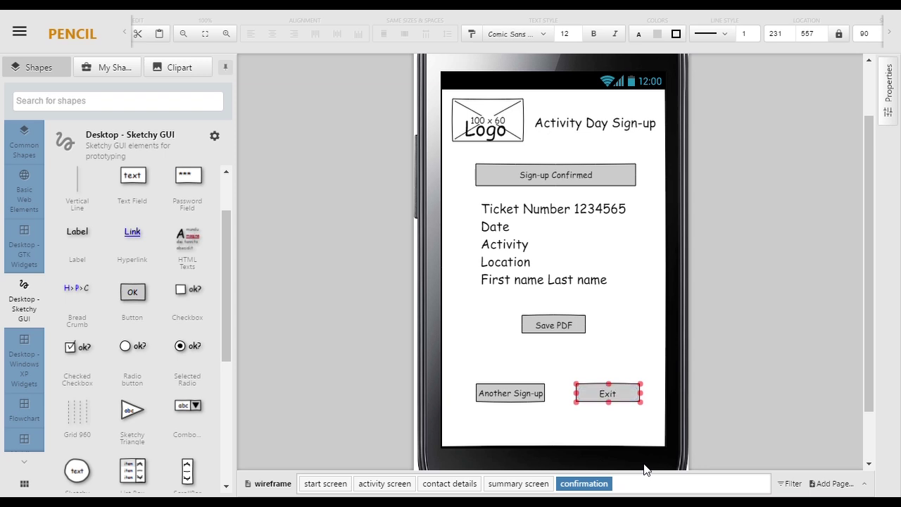
left_click(594, 445)
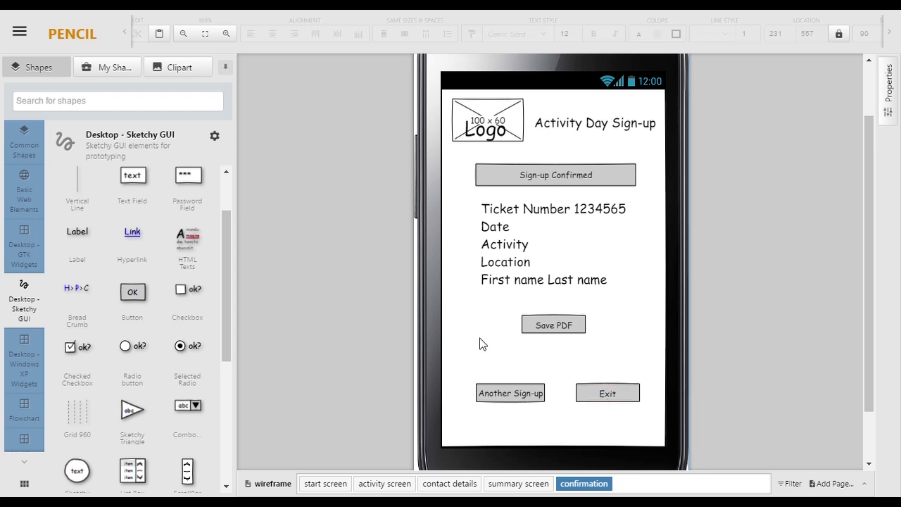
left_click(524, 486)
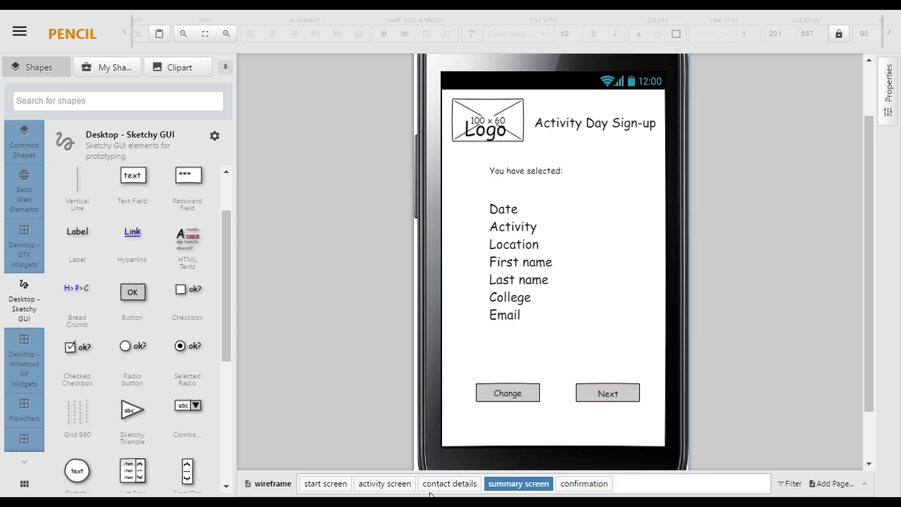
Step: Step back through contact details and activity screen to the start screen page
left_click(450, 484)
left_click(385, 484)
left_click(325, 484)
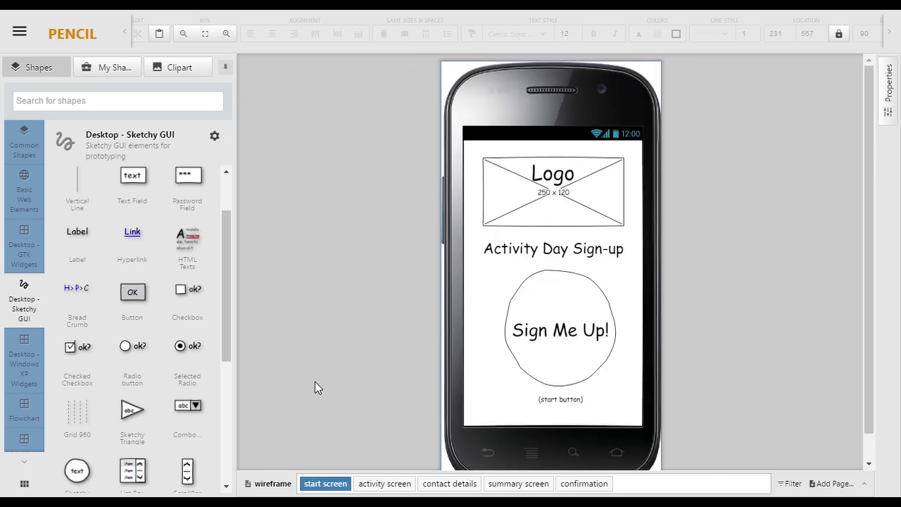
scroll(316, 260, "down", 1)
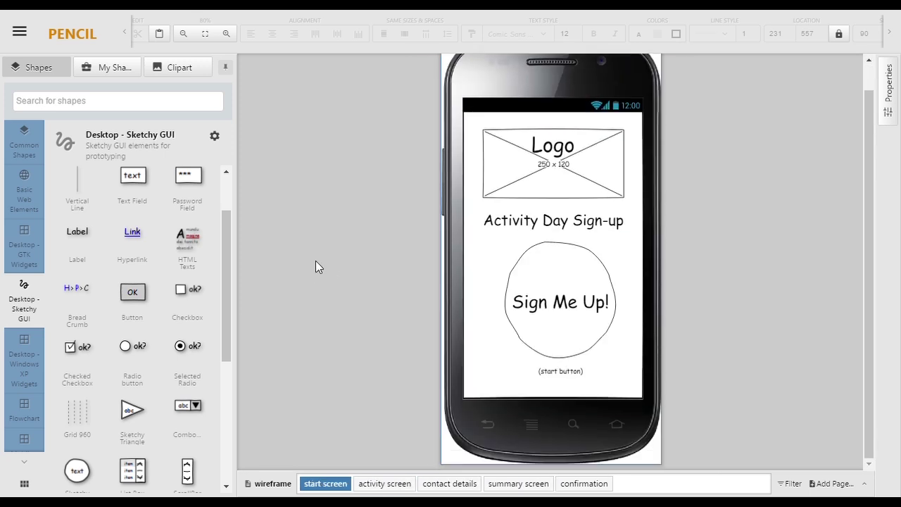
scroll(315, 260, "up", 1)
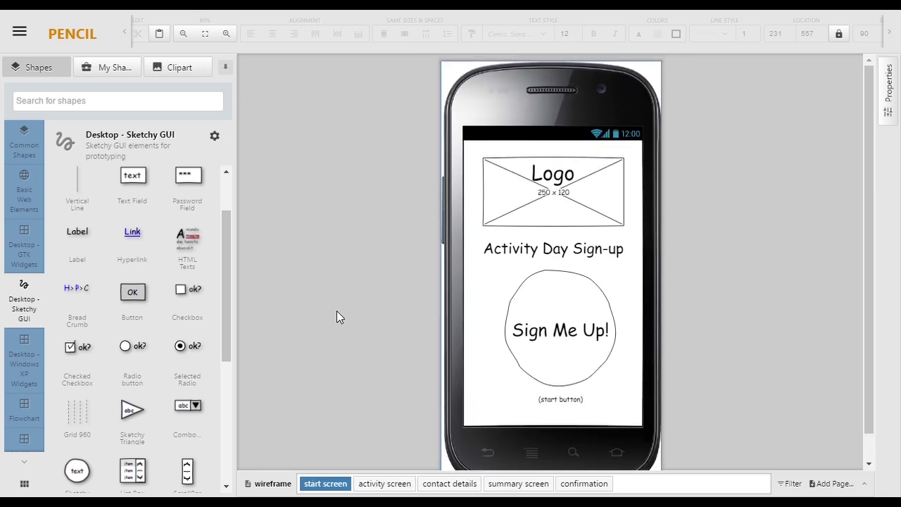
left_click(19, 32)
left_click(399, 268)
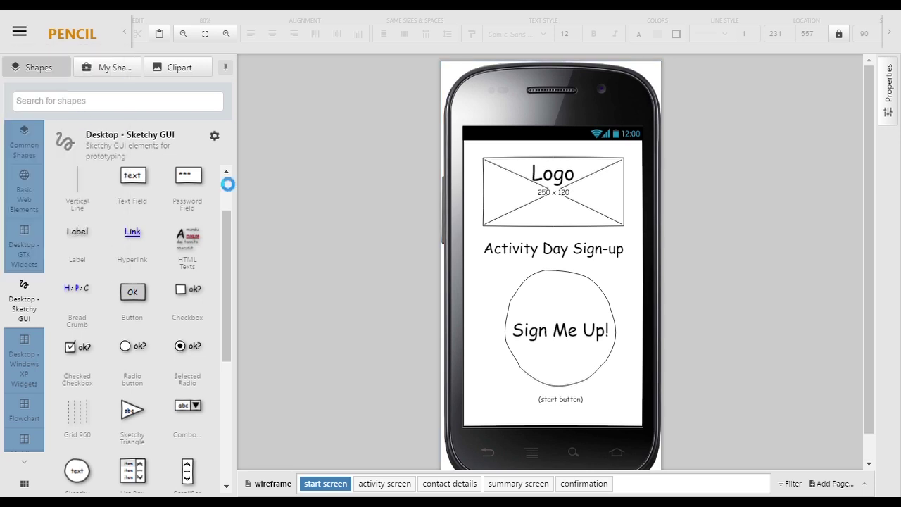